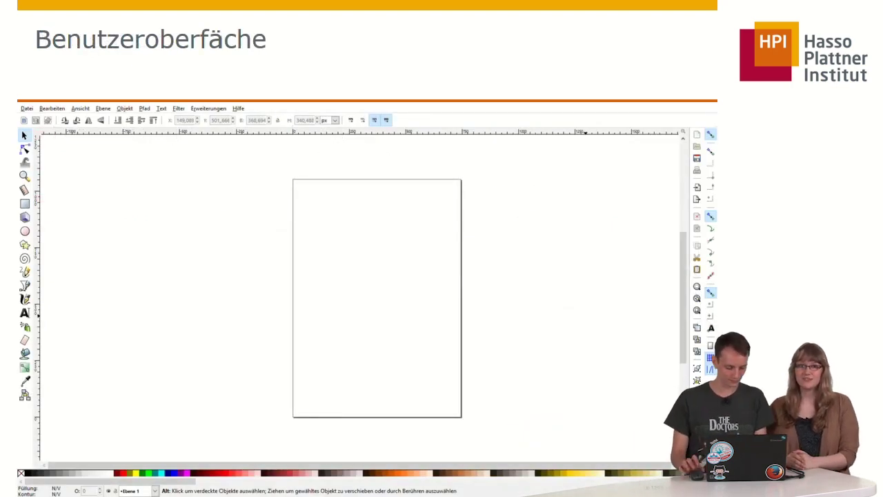
# - Switch from the PowerPoint slides to the Inkscape window with its blank portrait page
pyautogui.hotkey('alt', 'Tab')
pyautogui.hotkey('alt', 'Tab')
pyautogui.hotkey('alt', 'Tab')
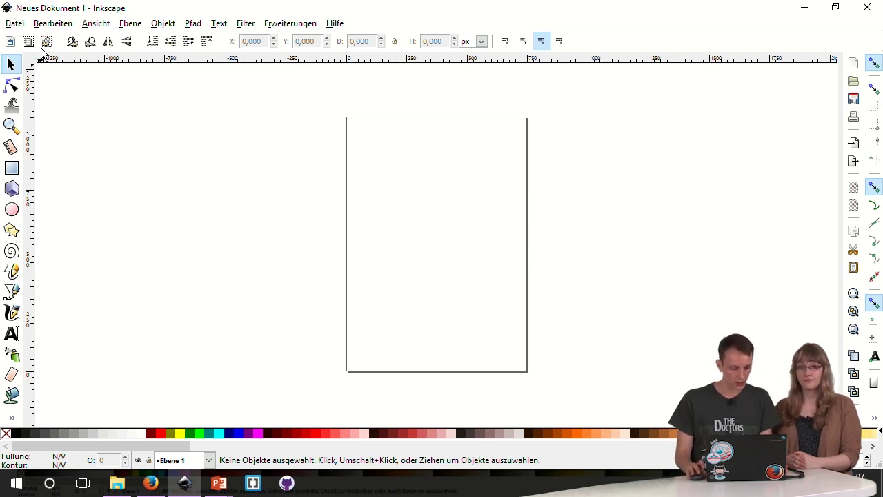
pyautogui.click(15, 23)
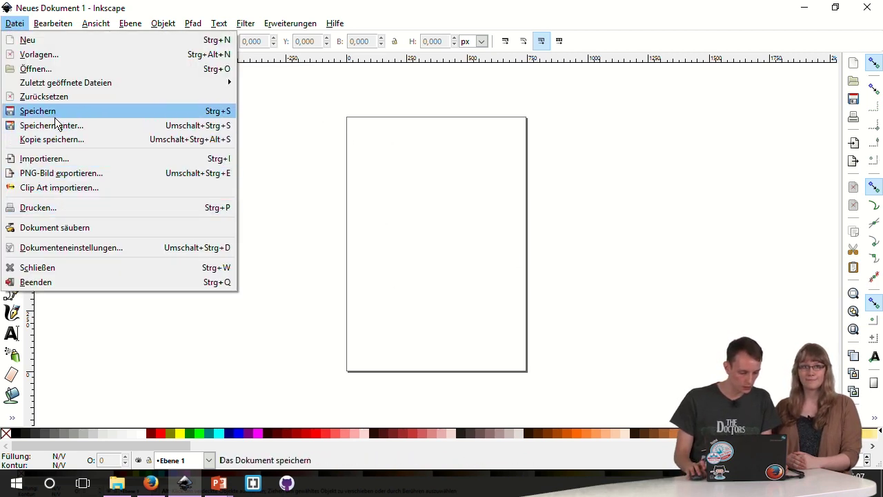
pyautogui.click(82, 251)
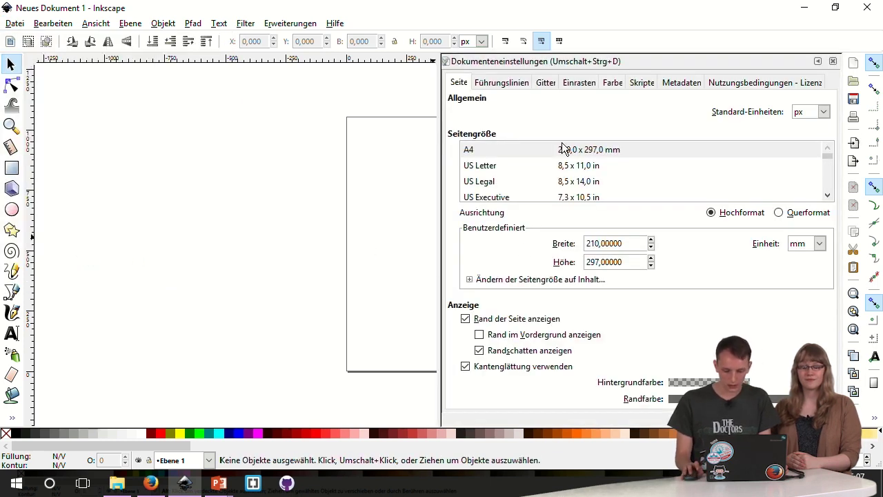
pyautogui.scroll(-3, 563, 166)
pyautogui.scroll(2, 566, 173)
pyautogui.scroll(1, 565, 173)
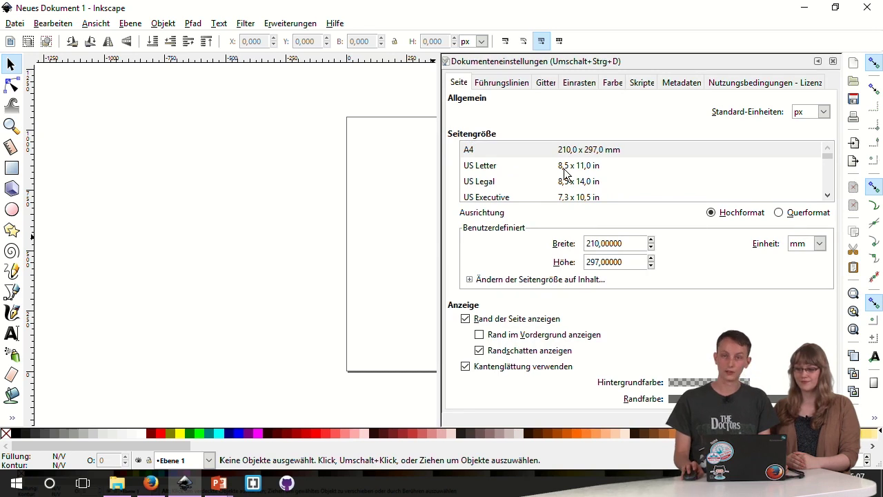
pyautogui.hscroll(2, 387, 214)
pyautogui.hscroll(4, 374, 223)
pyautogui.scroll(-2, 546, 156)
pyautogui.scroll(-1, 546, 156)
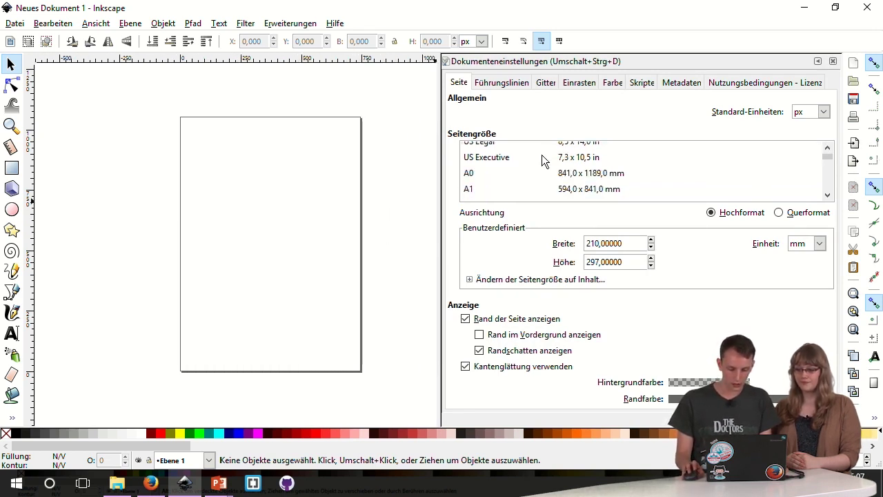
pyautogui.scroll(-2, 509, 188)
pyautogui.click(504, 180)
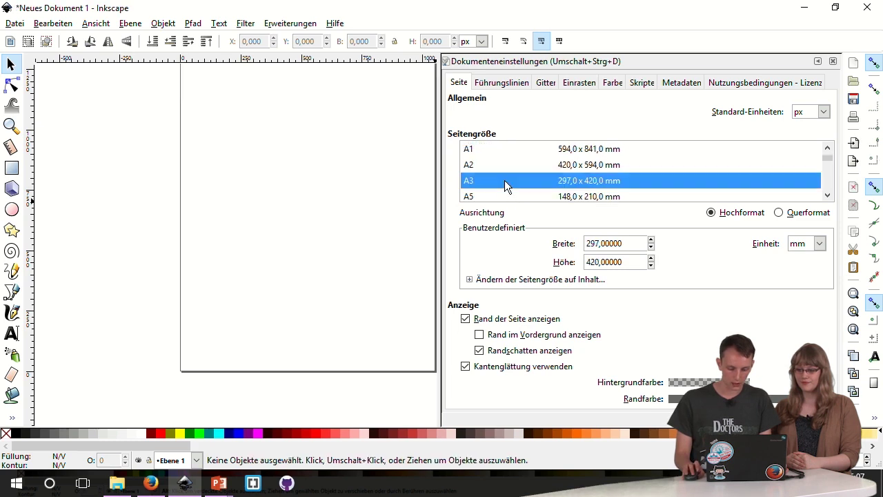
pyautogui.scroll(-2, 351, 224)
pyautogui.scroll(2, 373, 220)
pyautogui.scroll(3, 497, 178)
pyautogui.scroll(2, 497, 177)
pyautogui.click(493, 151)
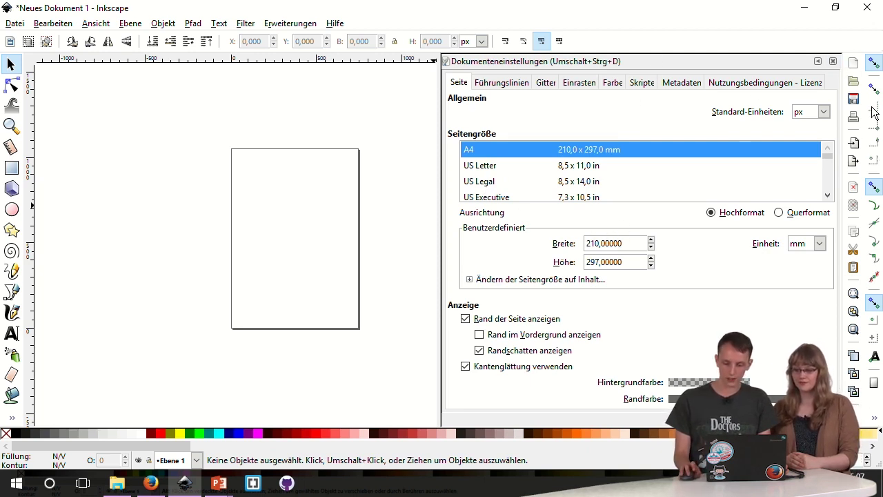
pyautogui.click(832, 62)
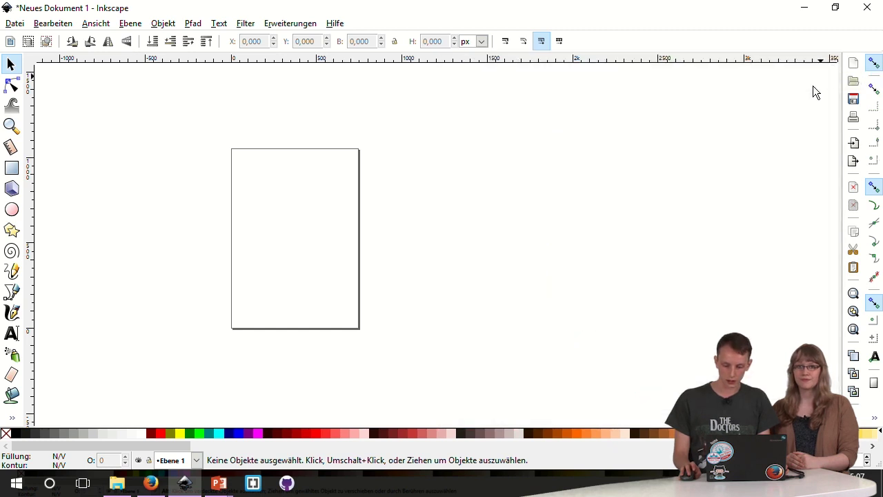
pyautogui.scroll(3, 422, 228)
pyautogui.scroll(-1, 421, 229)
pyautogui.scroll(-1, 420, 228)
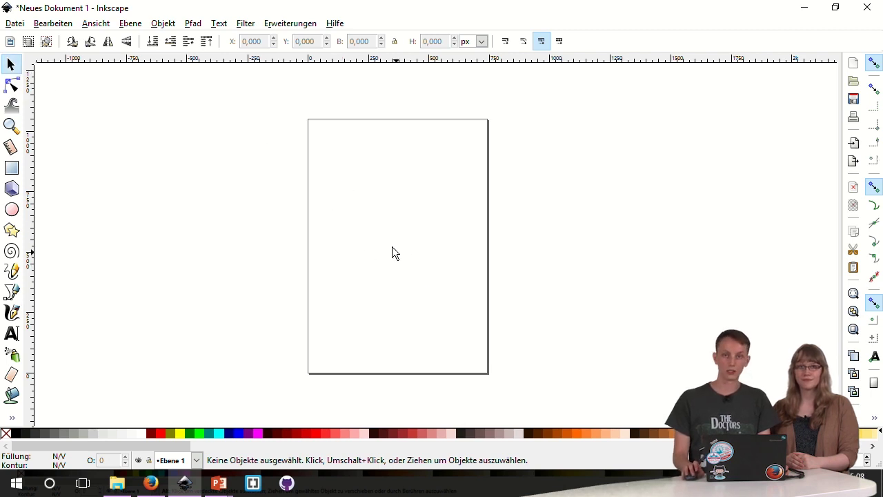
pyautogui.click(11, 168)
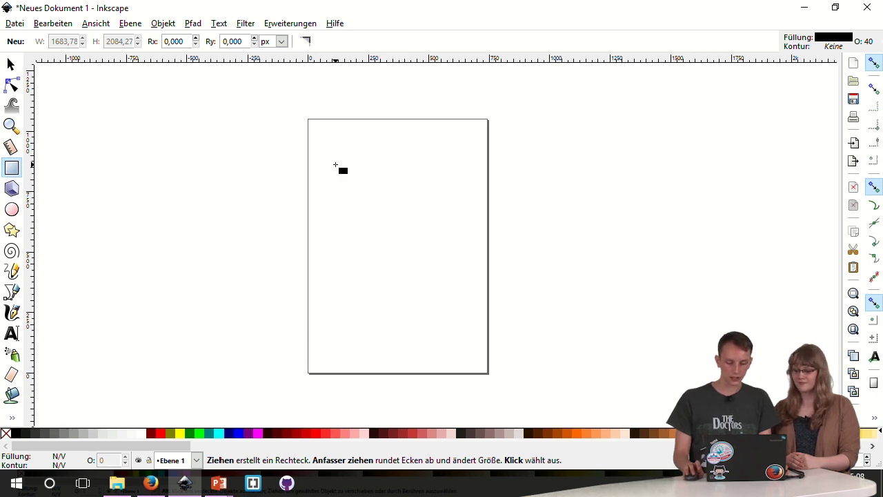
pyautogui.moveTo(336, 165)
pyautogui.mouseDown()
pyautogui.moveTo(432, 258)
pyautogui.moveTo(434, 242)
pyautogui.mouseUp()
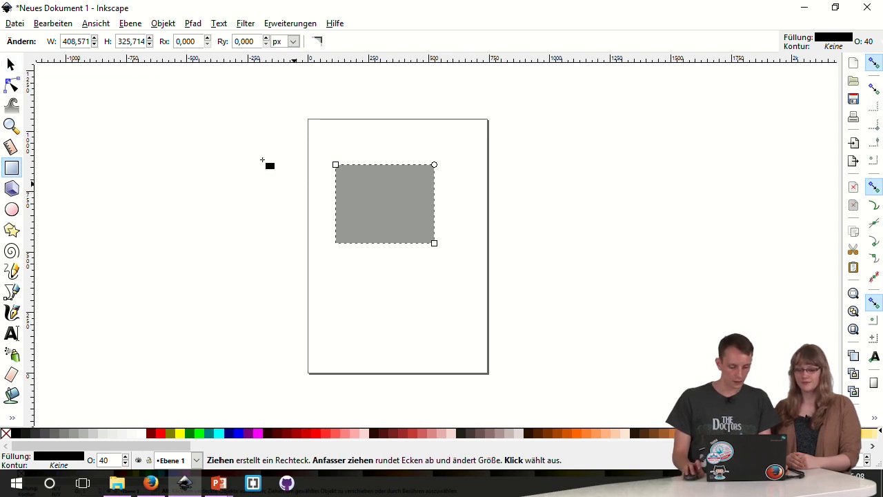
pyautogui.press('s')
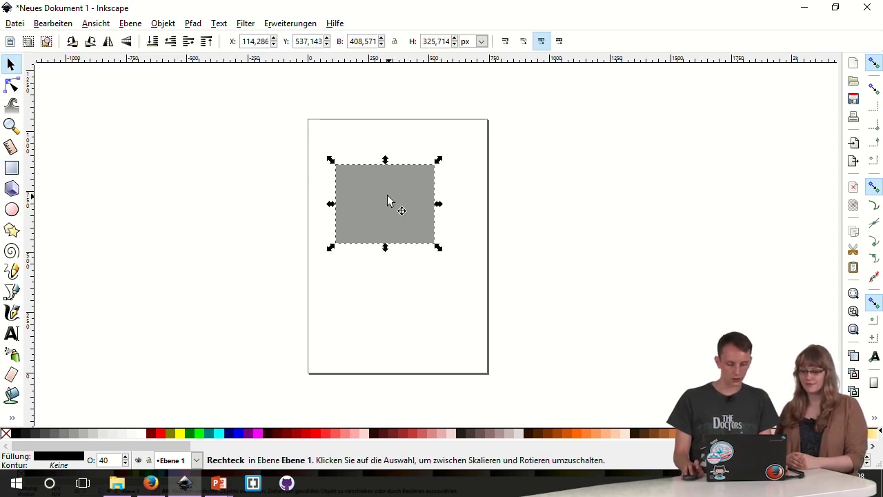
pyautogui.click(487, 205)
pyautogui.click(418, 194)
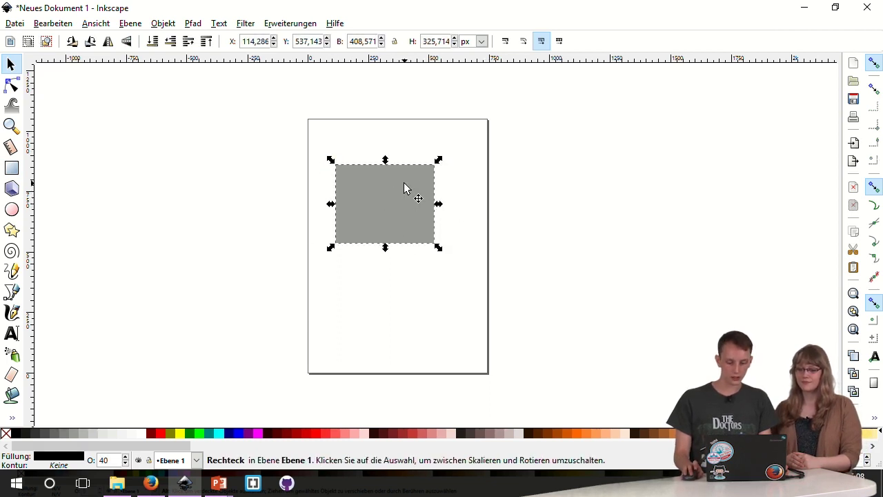
pyautogui.moveTo(439, 160); pyautogui.dragTo(403, 170)
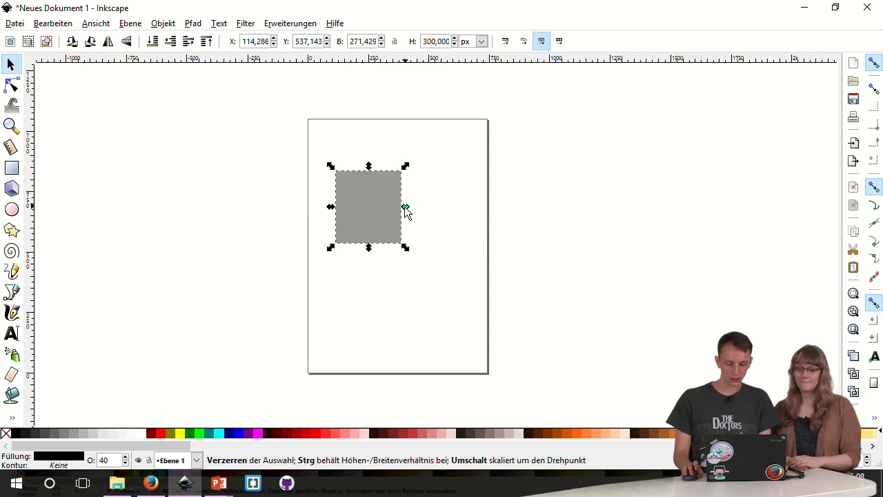
pyautogui.moveTo(404, 207); pyautogui.dragTo(440, 219)
pyautogui.moveTo(418, 171); pyautogui.dragTo(448, 163)
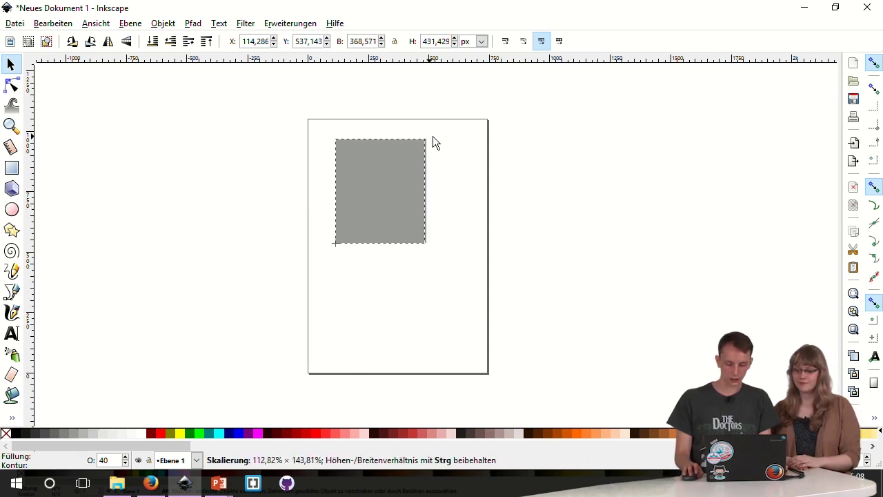
pyautogui.moveTo(449, 203); pyautogui.dragTo(421, 207)
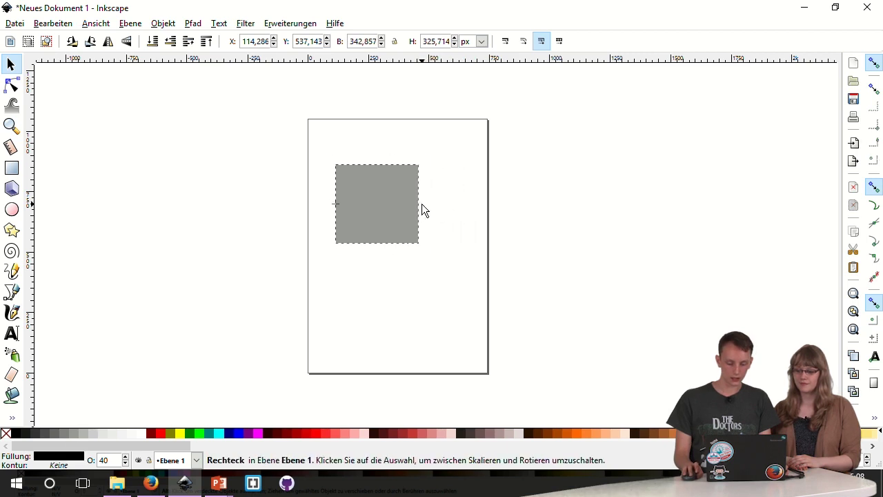
pyautogui.click(401, 200)
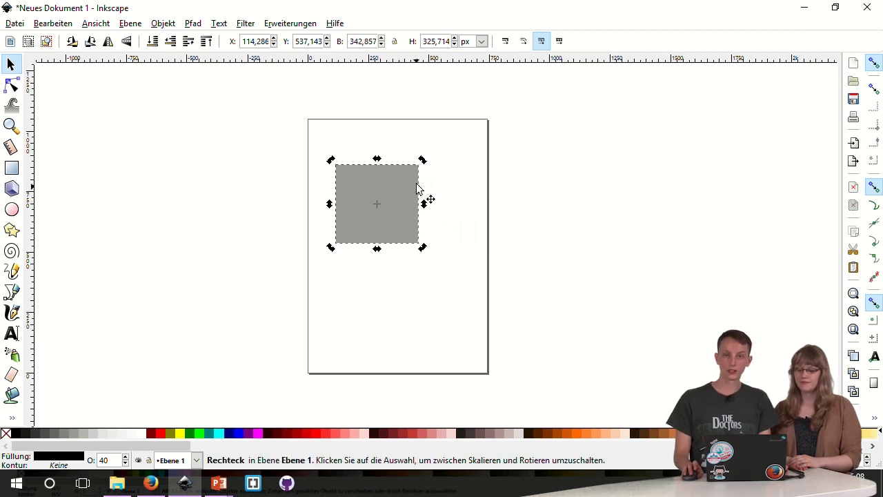
pyautogui.moveTo(422, 159)
pyautogui.mouseDown()
pyautogui.moveTo(378, 232)
pyautogui.moveTo(381, 247)
pyautogui.mouseUp()
pyautogui.click(381, 246)
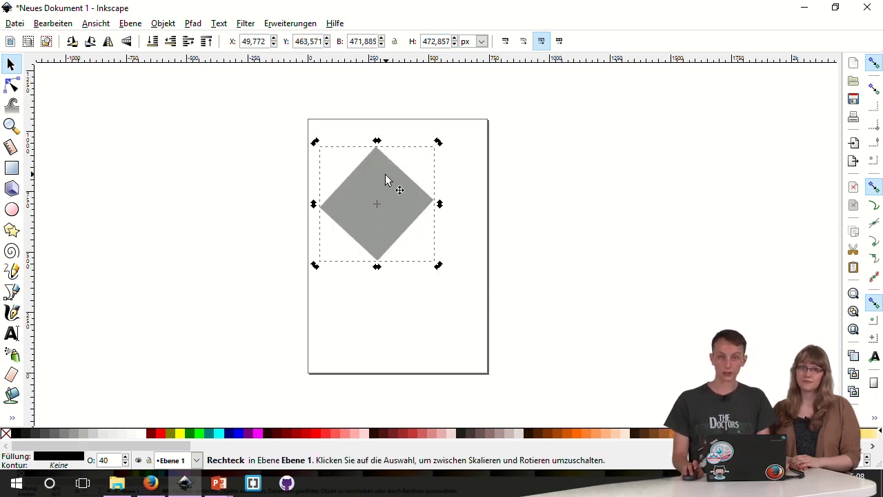
pyautogui.press('Delete')
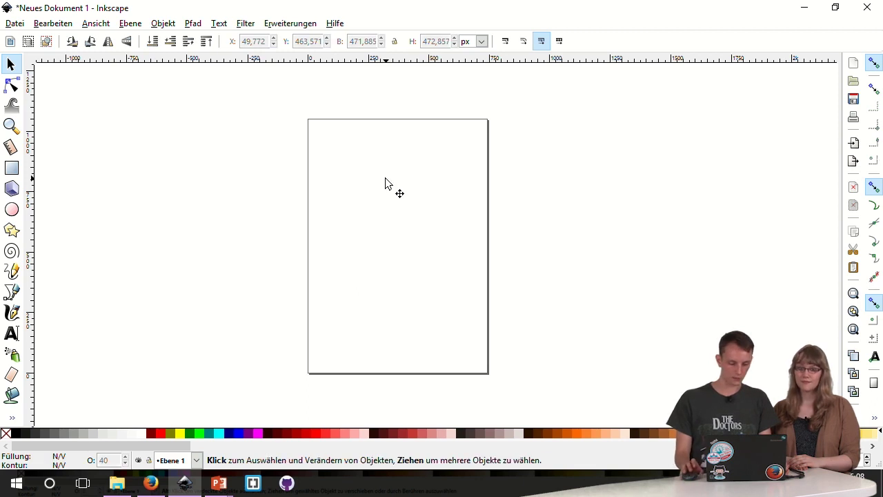
# - Draw a wide grey test ellipse, then delete it
pyautogui.click(12, 209)
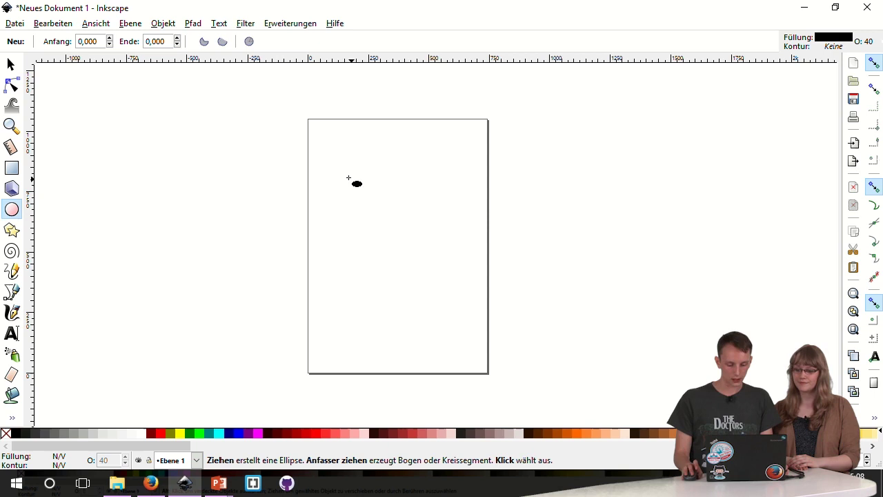
pyautogui.moveTo(336, 166); pyautogui.dragTo(373, 256)
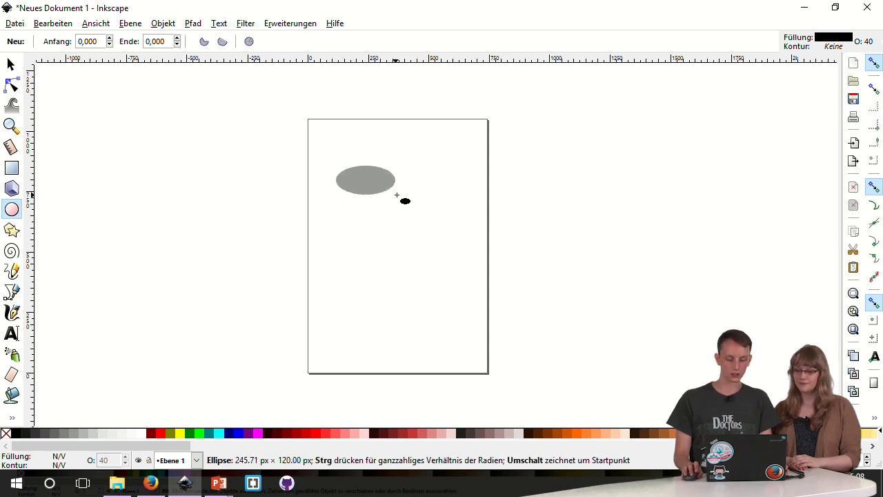
pyautogui.moveTo(372, 256); pyautogui.dragTo(414, 215)
pyautogui.click(10, 63)
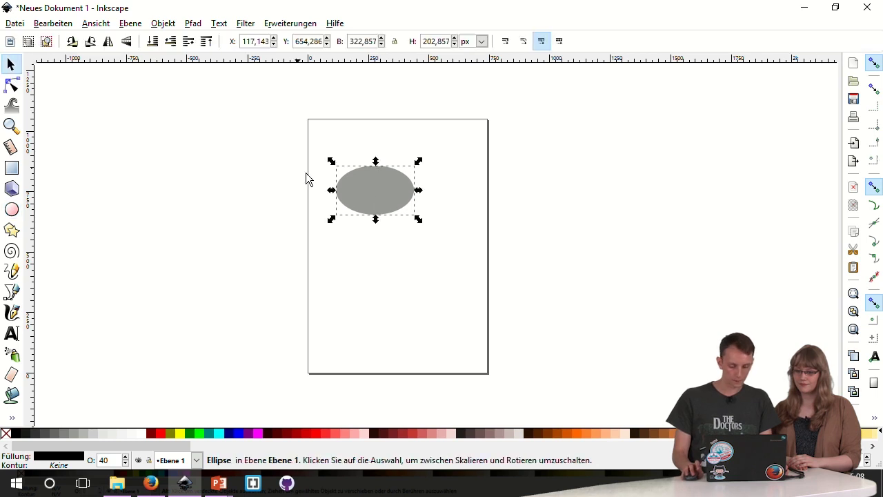
pyautogui.press('Delete')
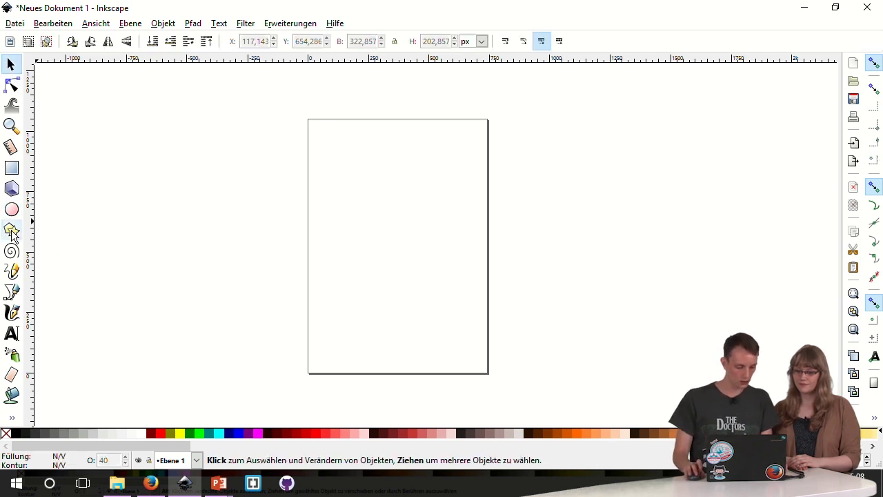
# - Draw a polygon, try four to six corners, and turn the pentagon into a five-pointed star
pyautogui.click(11, 232)
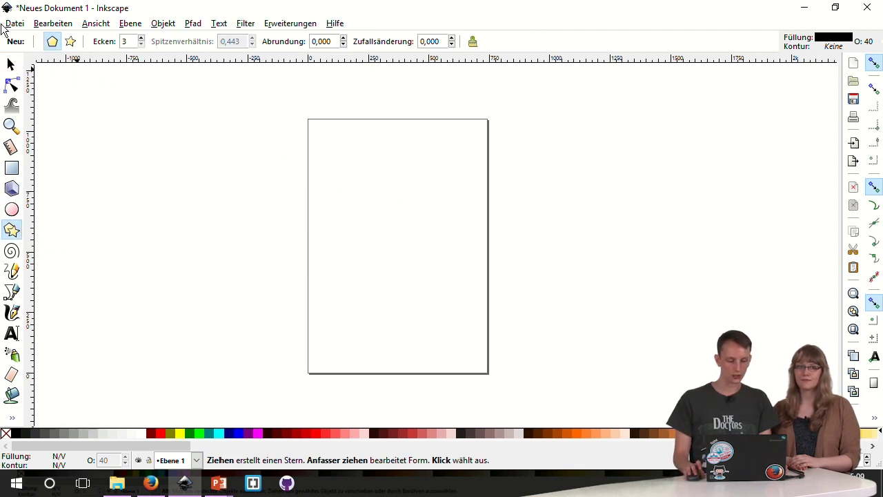
pyautogui.moveTo(347, 195); pyautogui.dragTo(375, 219)
pyautogui.click(153, 39)
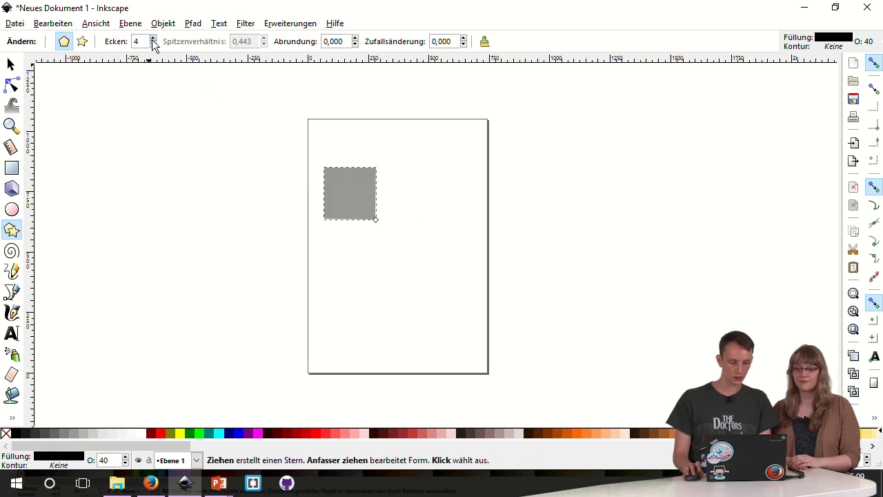
pyautogui.click(153, 38)
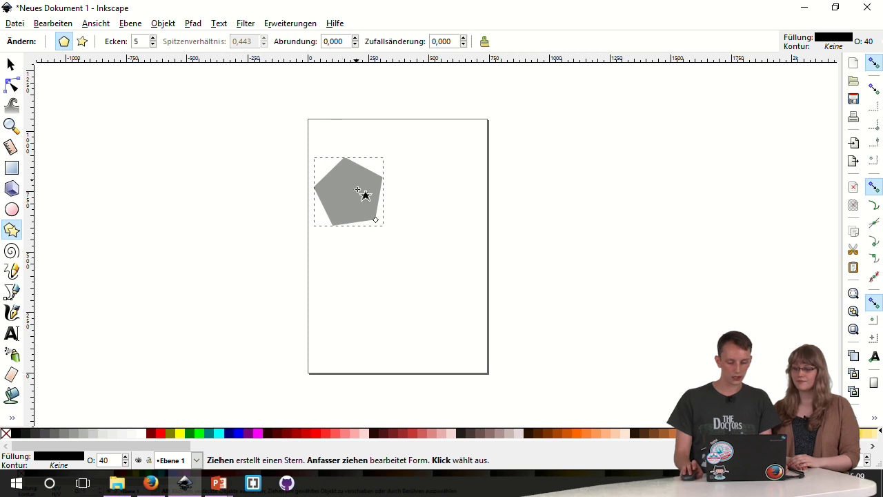
pyautogui.click(153, 38)
pyautogui.click(153, 44)
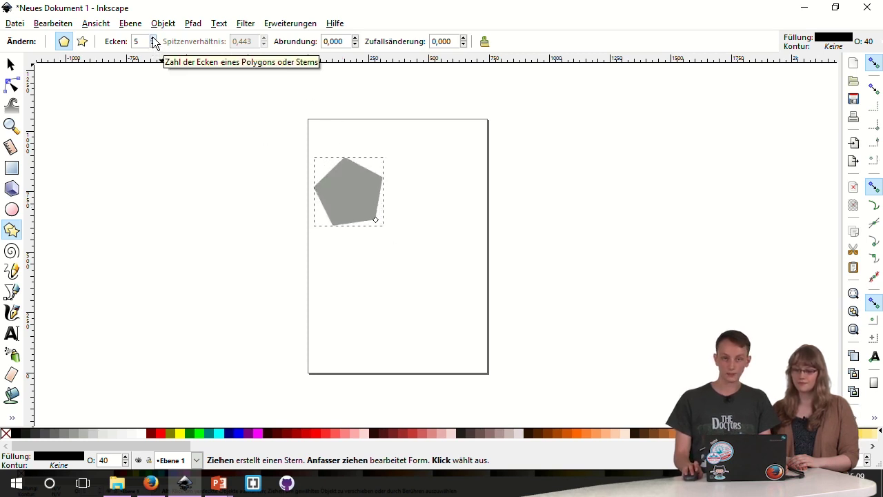
pyautogui.click(82, 42)
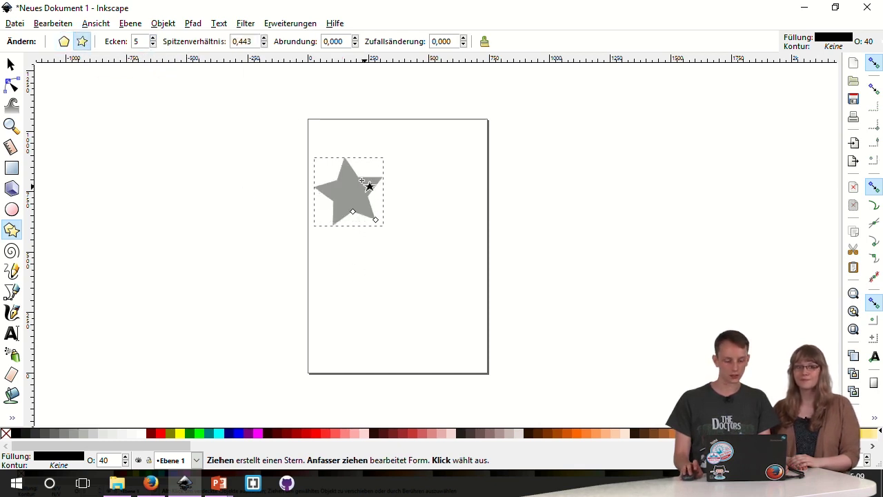
# - Raise the star to eight points, reduce it to six, then delete it
pyautogui.click(153, 40)
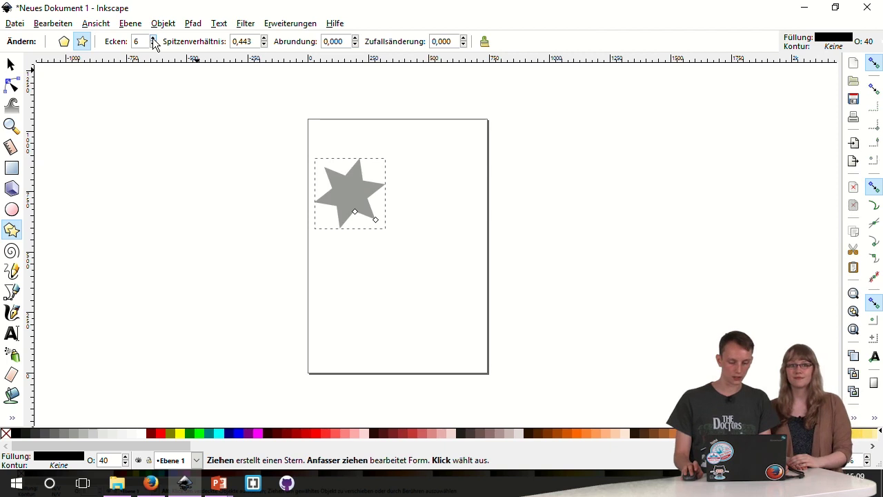
pyautogui.click(153, 40)
pyautogui.click(153, 40)
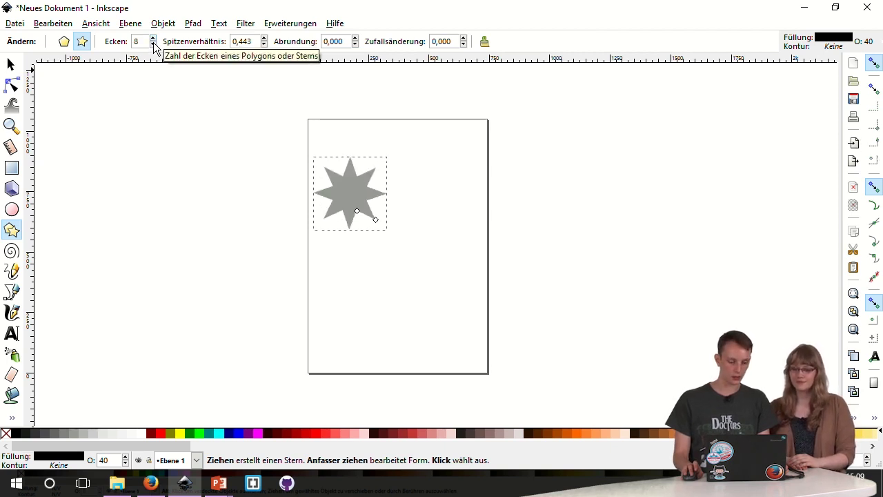
pyautogui.click(153, 44)
pyautogui.click(153, 44)
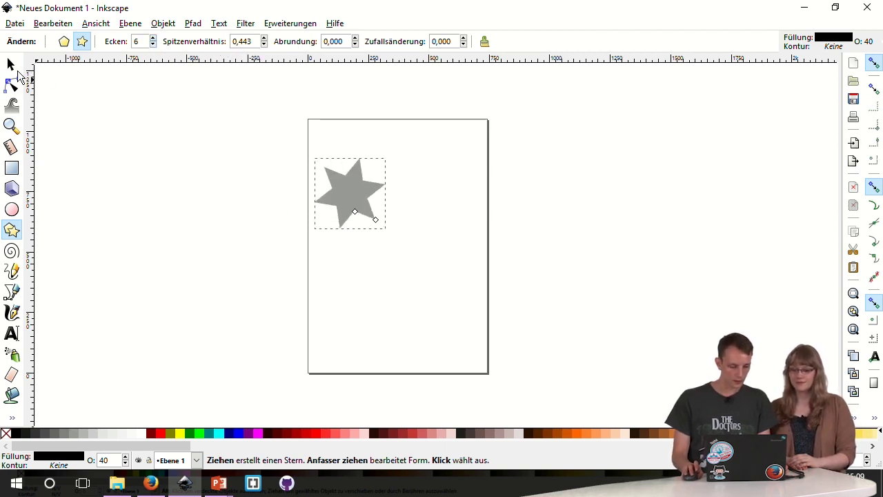
pyautogui.click(11, 63)
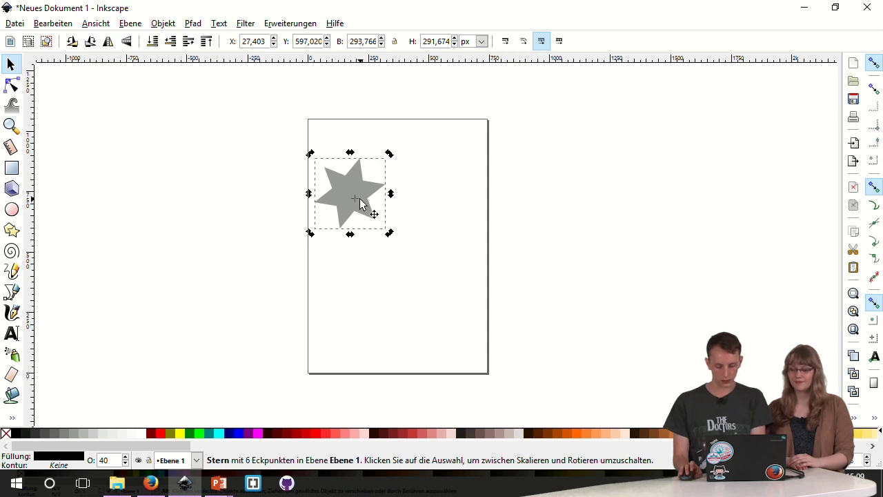
pyautogui.press('Delete')
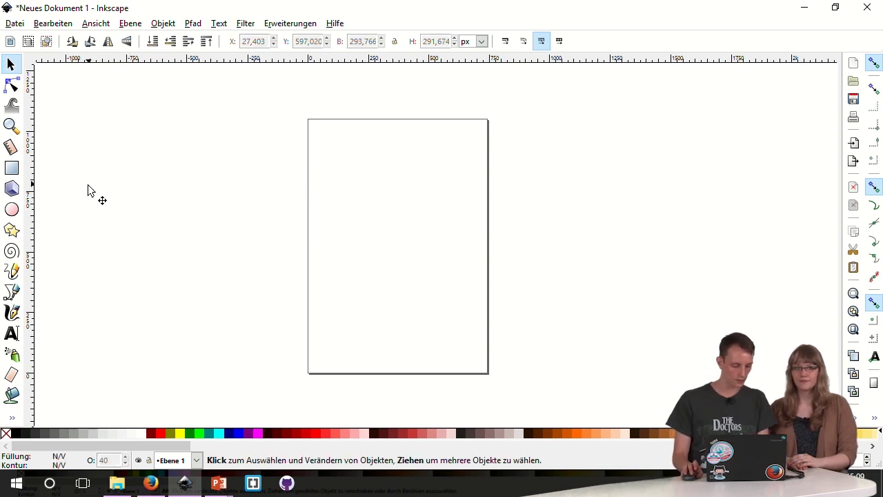
# - Draw a square near the page's top left and open the Fill and Stroke dialog
pyautogui.click(11, 168)
pyautogui.moveTo(336, 156); pyautogui.dragTo(394, 214)
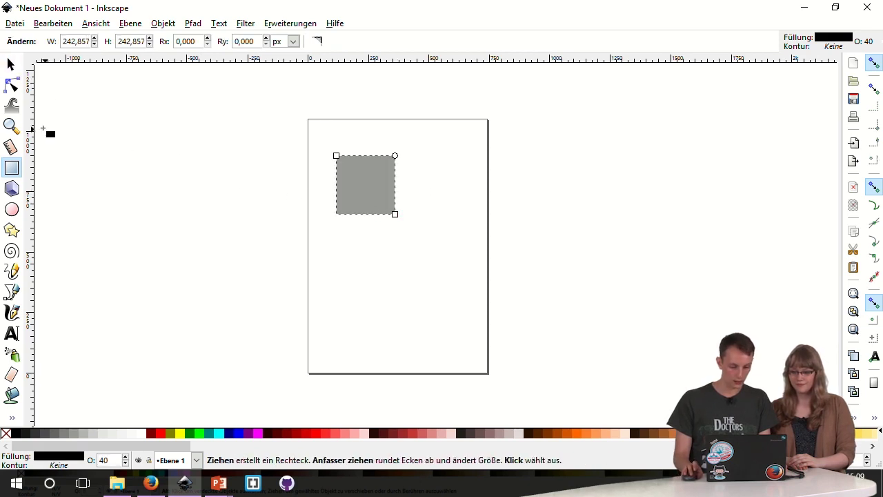
pyautogui.click(11, 64)
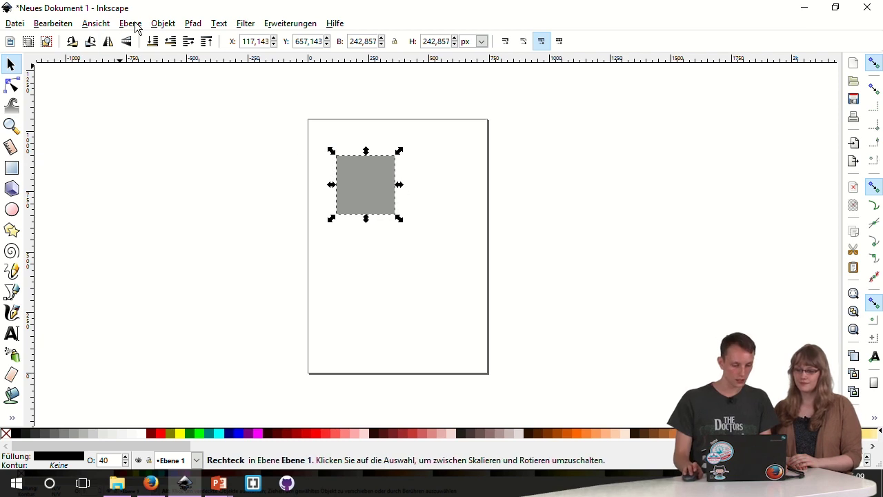
pyautogui.click(165, 24)
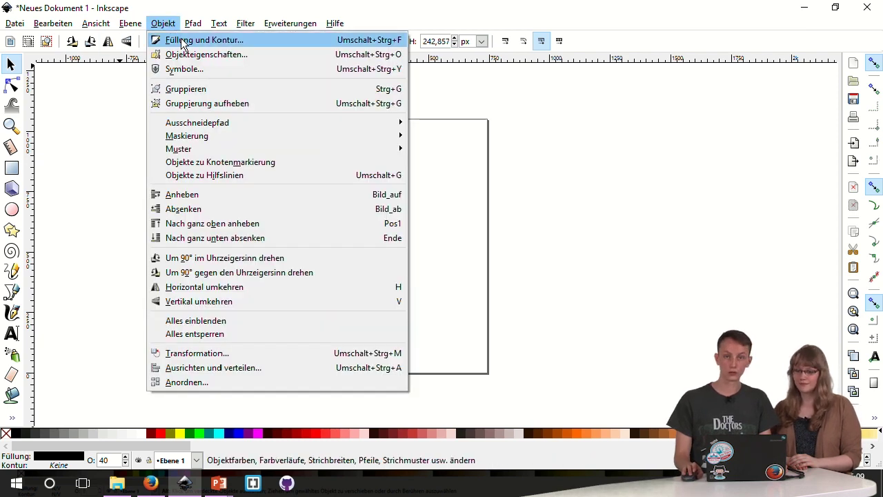
pyautogui.click(183, 41)
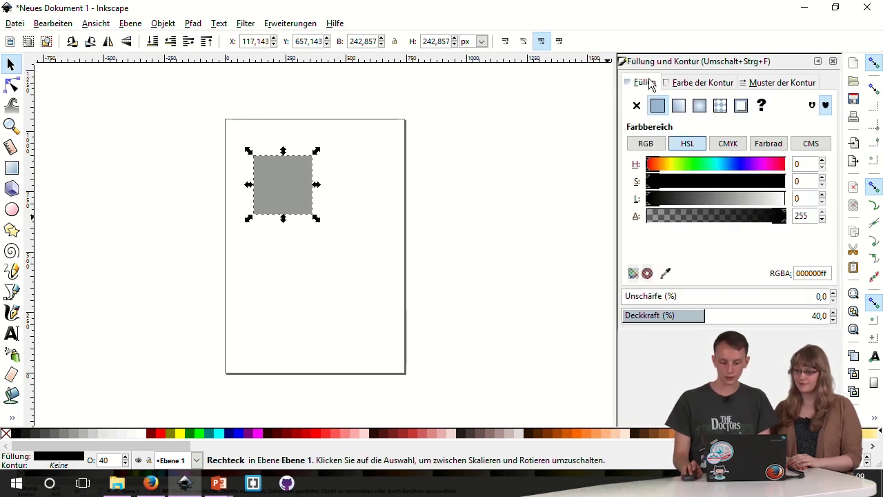
pyautogui.click(711, 84)
pyautogui.click(770, 83)
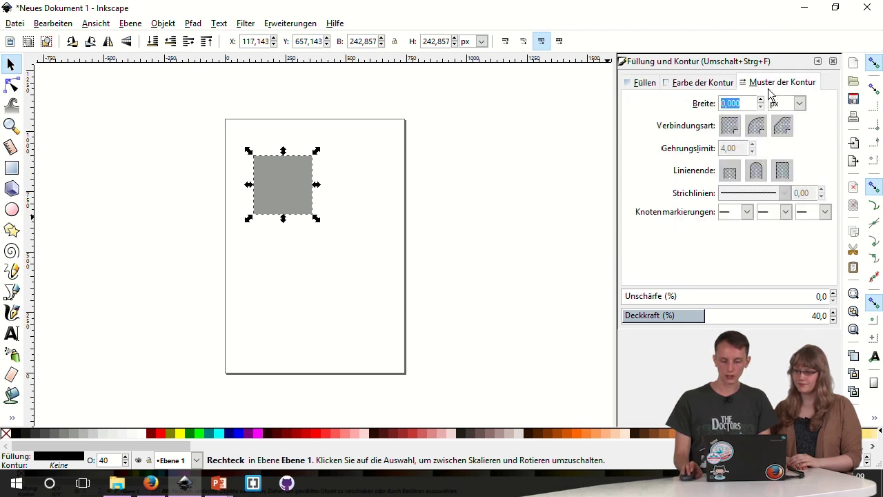
pyautogui.click(647, 82)
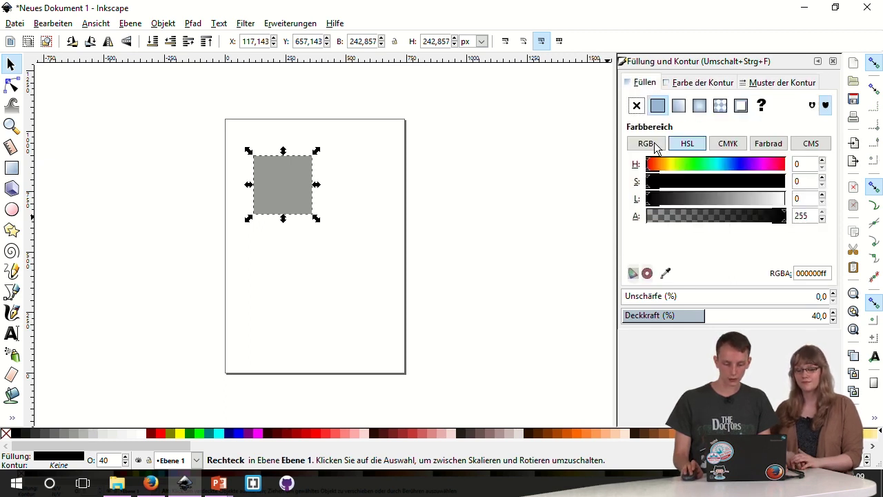
# - Experiment with the square's fill using the hue, lightness, RGB and transparency sliders
pyautogui.click(653, 166)
pyautogui.moveTo(653, 165); pyautogui.dragTo(664, 166)
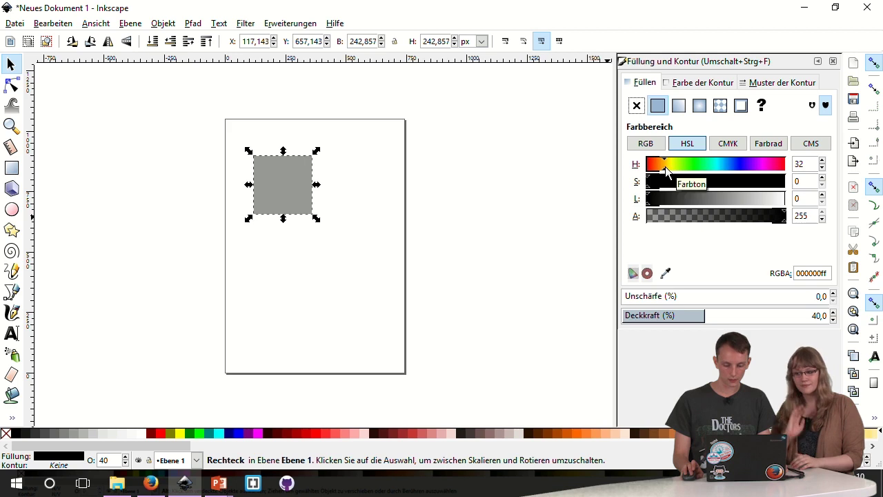
pyautogui.click(683, 199)
pyautogui.moveTo(693, 197)
pyautogui.mouseDown()
pyautogui.moveTo(725, 195)
pyautogui.moveTo(718, 181)
pyautogui.mouseUp()
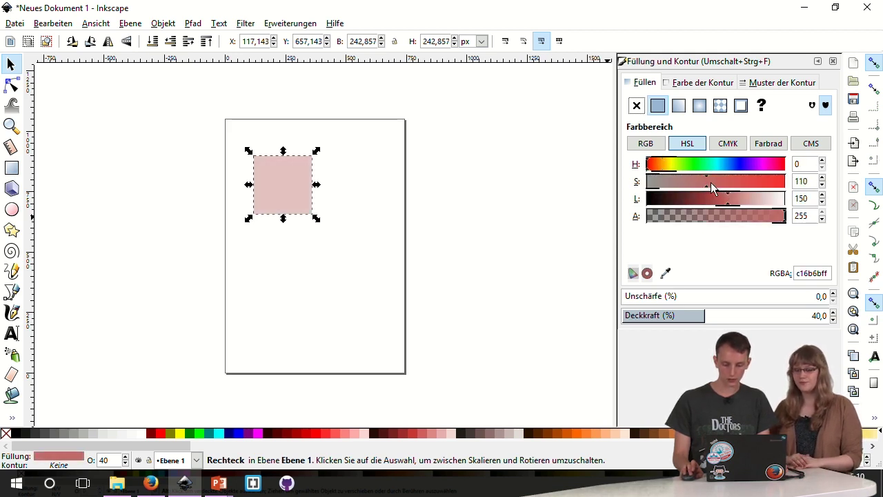
pyautogui.click(657, 144)
pyautogui.moveTo(744, 171)
pyautogui.mouseDown()
pyautogui.moveTo(687, 173)
pyautogui.moveTo(722, 189)
pyautogui.moveTo(702, 186)
pyautogui.moveTo(731, 185)
pyautogui.mouseUp()
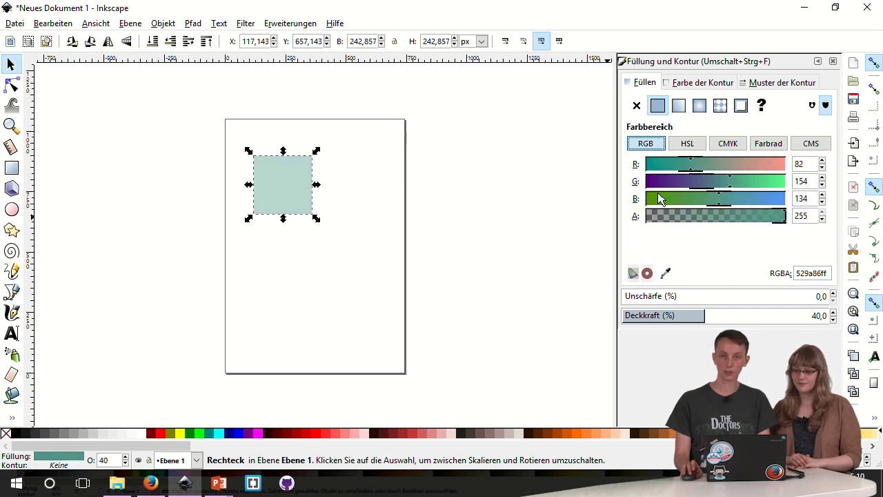
pyautogui.click(740, 198)
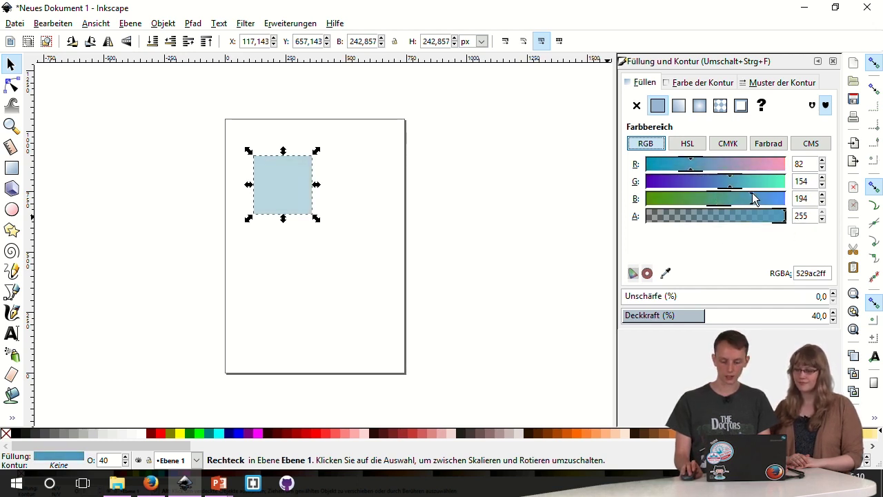
pyautogui.moveTo(746, 215)
pyautogui.mouseDown()
pyautogui.moveTo(697, 201)
pyautogui.moveTo(736, 218)
pyautogui.moveTo(782, 217)
pyautogui.moveTo(664, 215)
pyautogui.moveTo(759, 211)
pyautogui.moveTo(790, 220)
pyautogui.mouseUp()
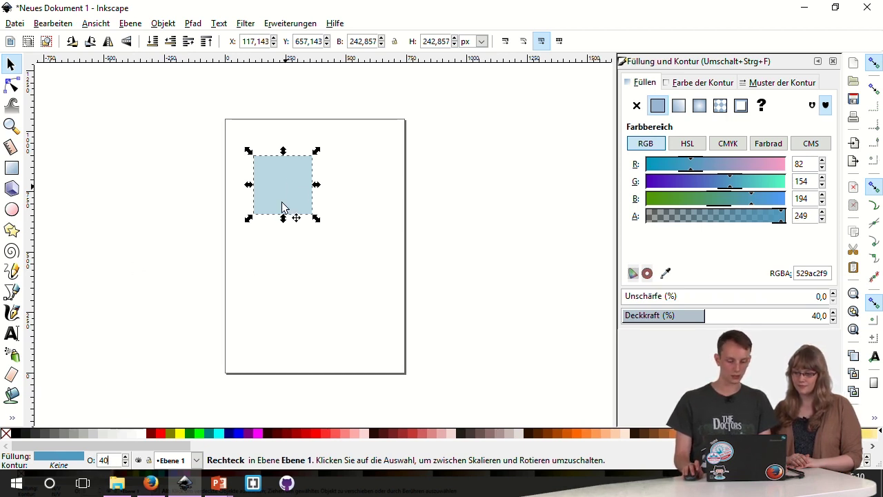
# - Set the square's opacity to 100% and make its fill deep magenta
pyautogui.doubleClick(112, 460)
pyautogui.write('100')
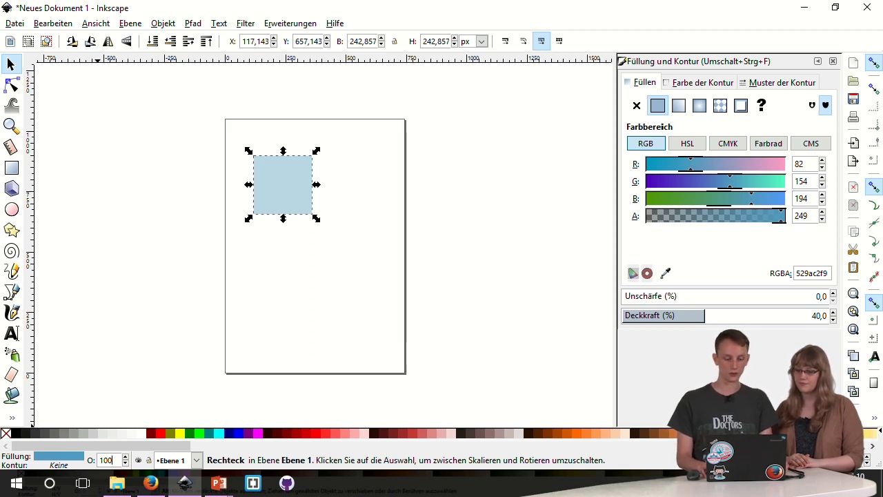
pyautogui.press('Return')
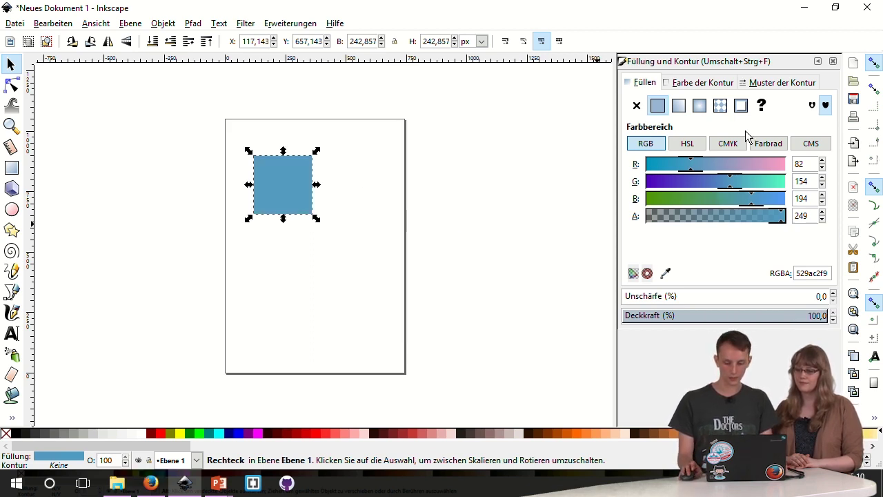
pyautogui.moveTo(703, 164)
pyautogui.mouseDown()
pyautogui.moveTo(763, 164)
pyautogui.moveTo(646, 181)
pyautogui.mouseUp()
pyautogui.moveTo(694, 200); pyautogui.dragTo(710, 203)
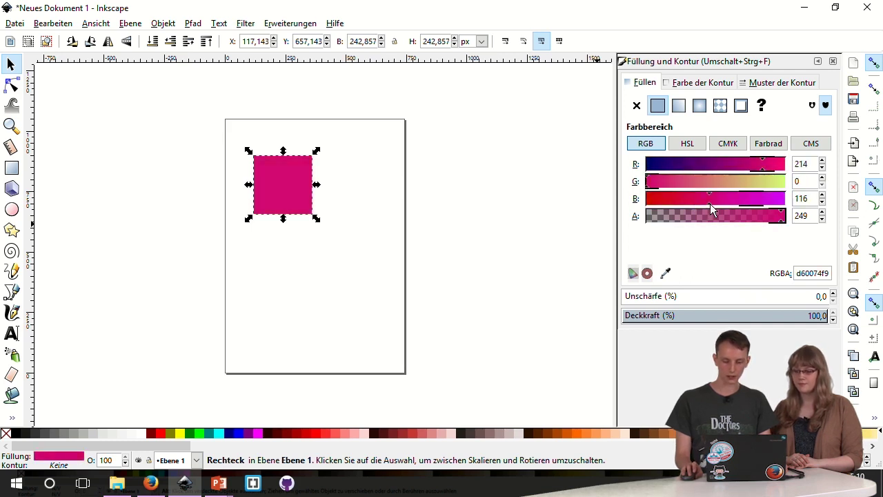
pyautogui.click(691, 83)
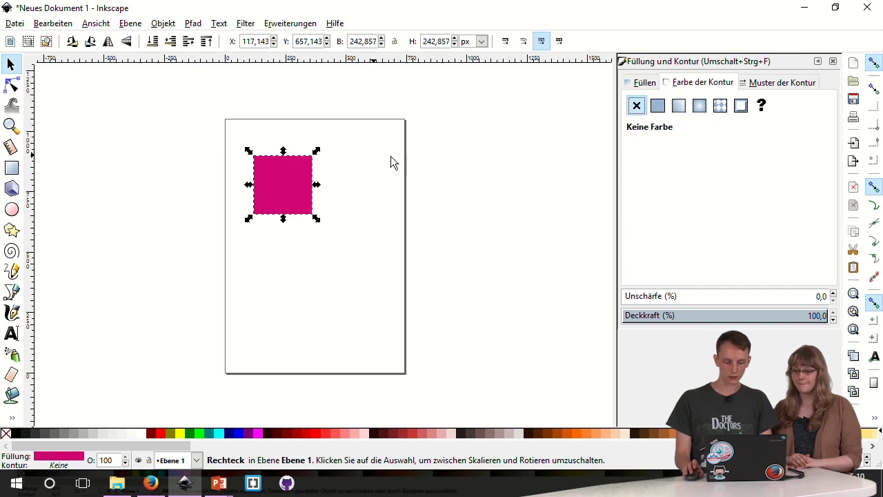
# - Give the magenta square a flat yellow outline, 5 px wide
pyautogui.click(658, 105)
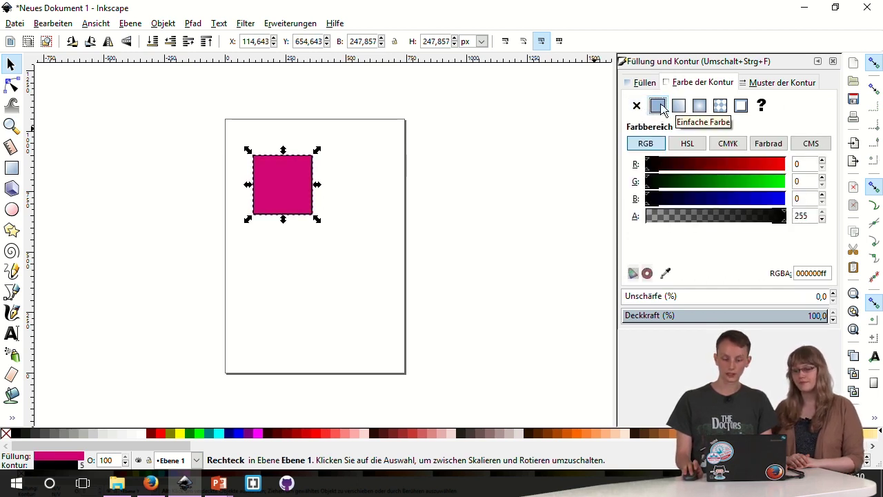
pyautogui.moveTo(666, 162)
pyautogui.mouseDown()
pyautogui.moveTo(761, 164)
pyautogui.moveTo(768, 182)
pyautogui.mouseUp()
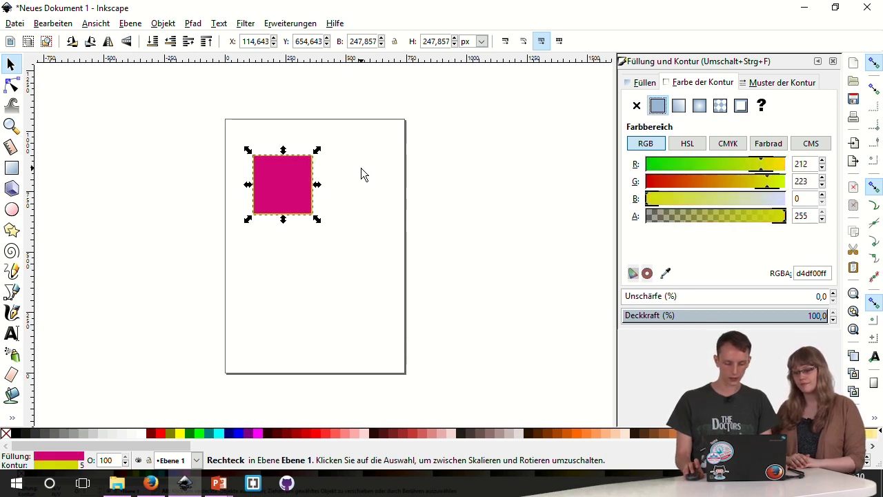
pyautogui.keyDown('ctrl'); pyautogui.scroll(2, 304, 160); pyautogui.keyUp('ctrl')
pyautogui.keyDown('ctrl'); pyautogui.scroll(3, 311, 172); pyautogui.keyUp('ctrl')
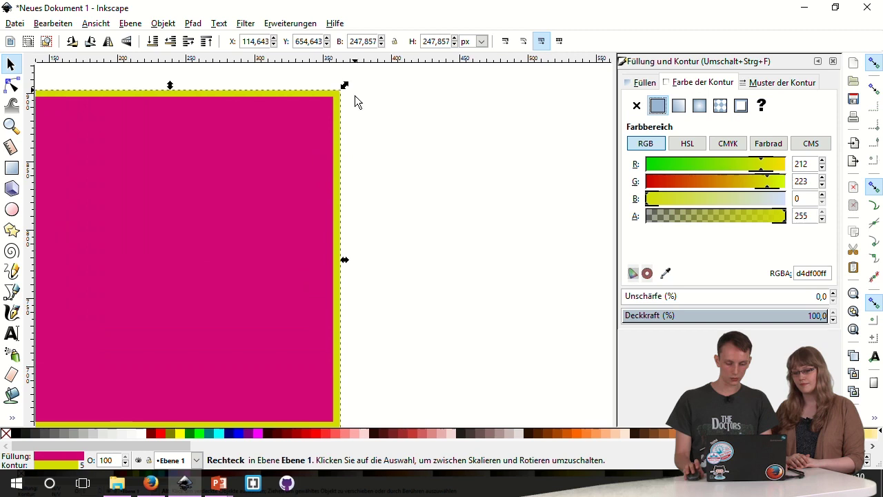
pyautogui.scroll(2, 346, 209)
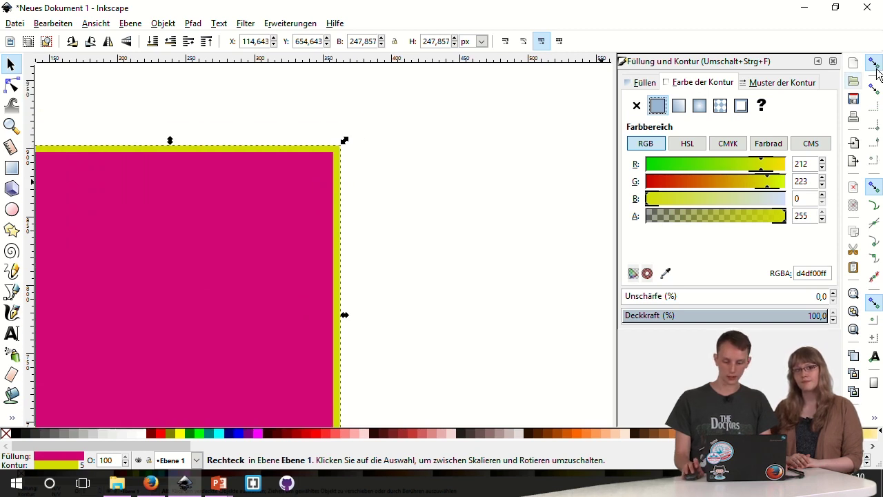
pyautogui.click(780, 83)
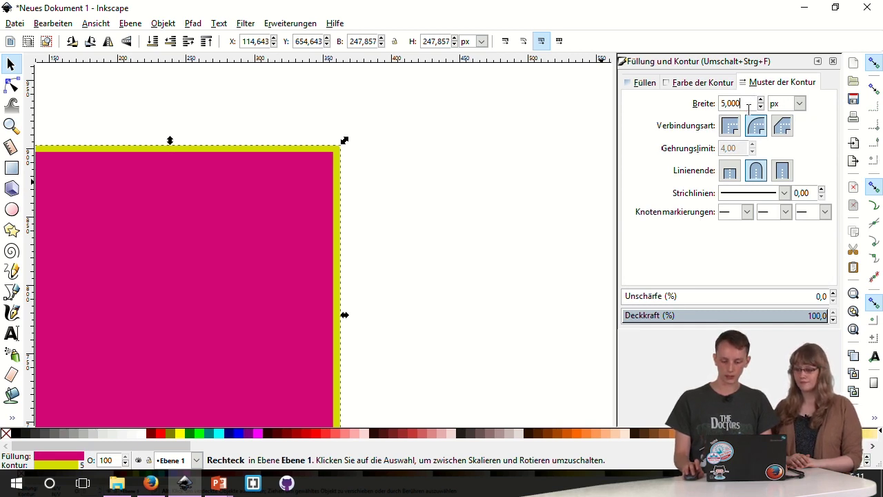
# - Set the outline width to 10 px with sharp mitred corners
pyautogui.moveTo(735, 103); pyautogui.dragTo(706, 104)
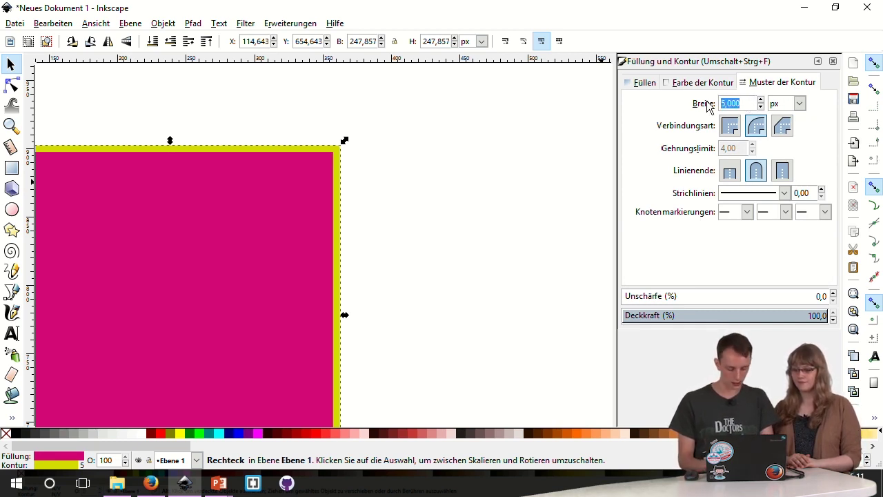
pyautogui.write('10')
pyautogui.press('Return')
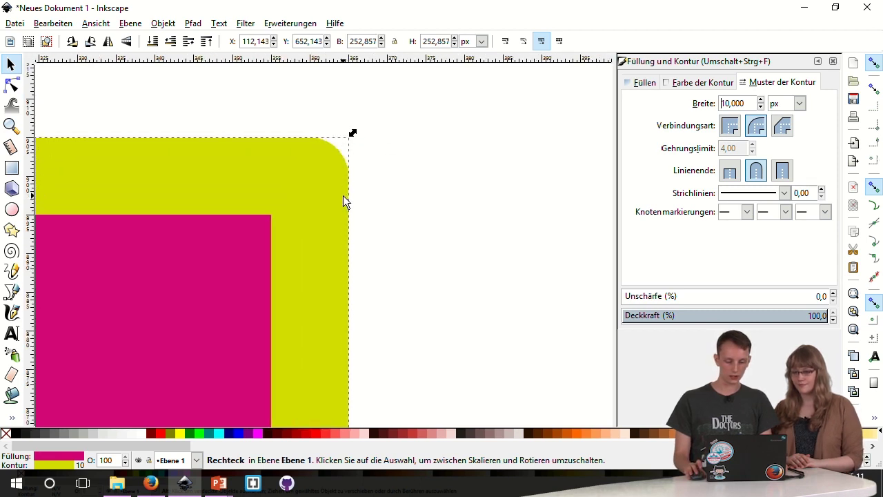
pyautogui.click(734, 127)
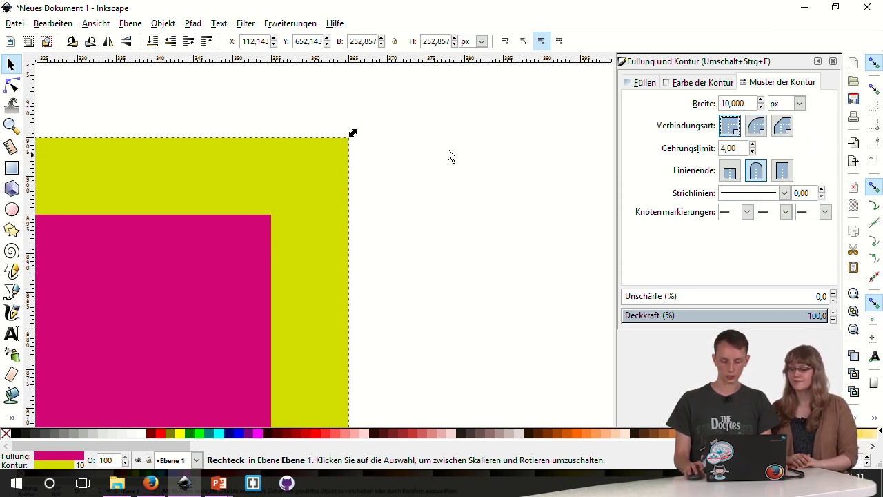
# - Try a dense dotted dash pattern on the outline, then return it to solid
pyautogui.scroll(-2, 404, 173)
pyautogui.scroll(-2, 400, 173)
pyautogui.scroll(1, 397, 193)
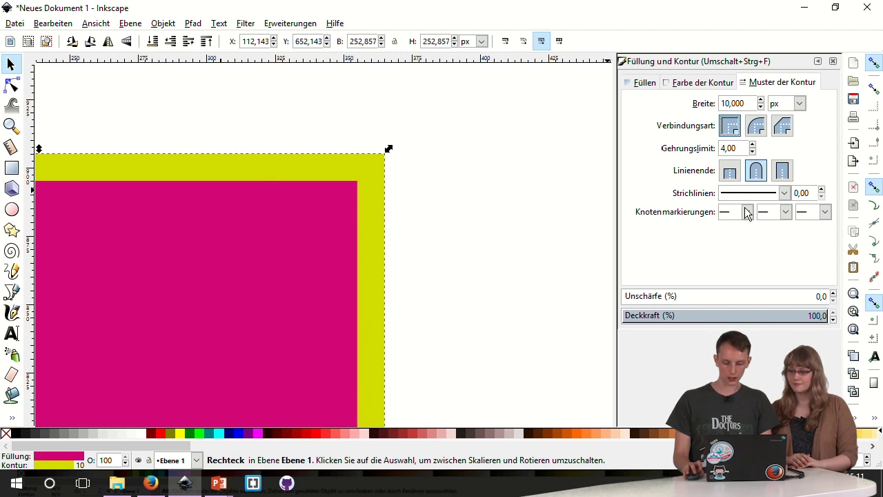
pyautogui.click(777, 197)
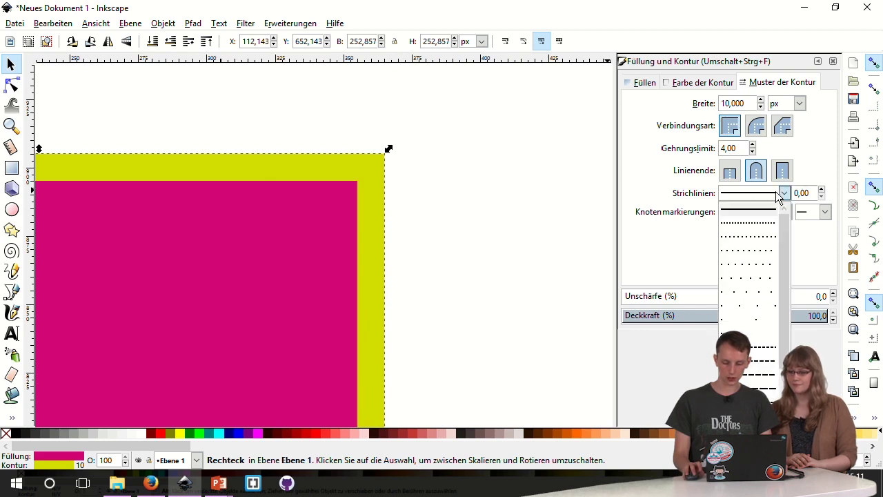
pyautogui.click(759, 222)
pyautogui.scroll(-4, 414, 164)
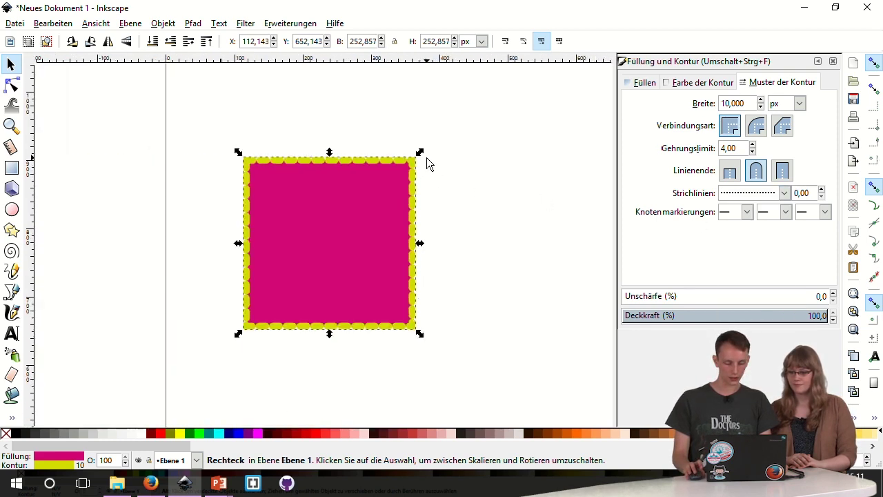
pyautogui.scroll(2, 426, 158)
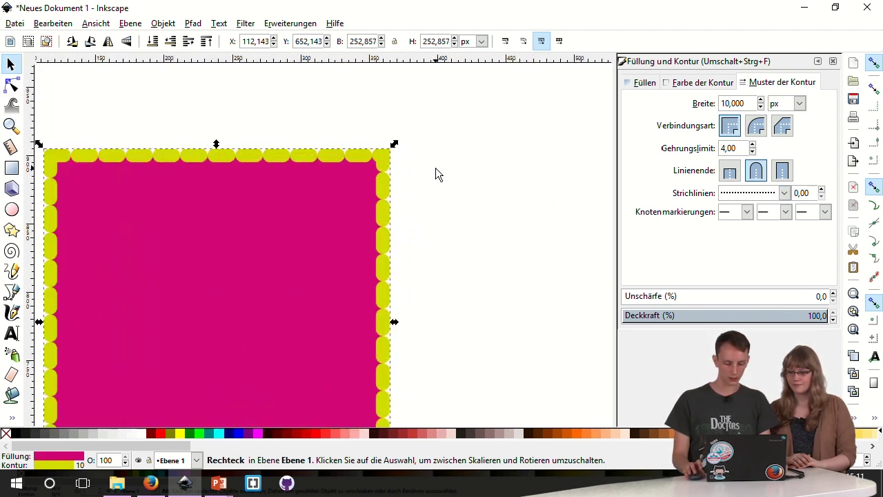
pyautogui.click(765, 192)
pyautogui.click(763, 209)
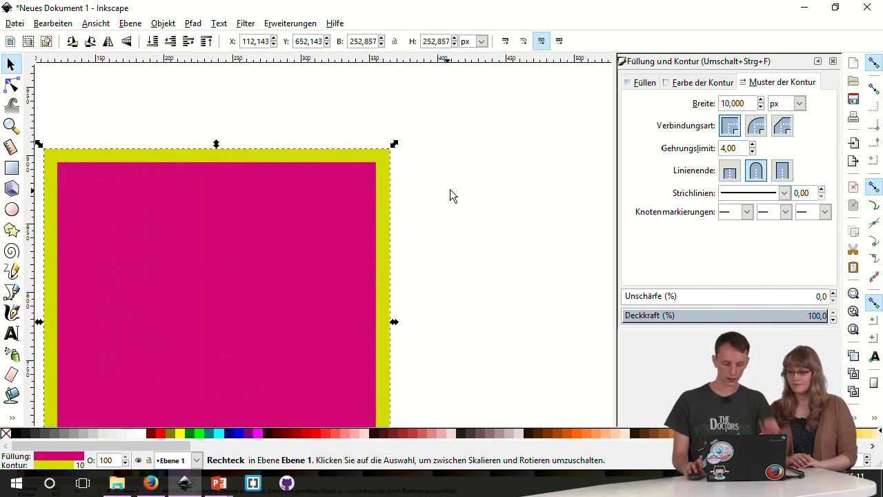
# - Recolour the square's outline green, then black, and delete the square
pyautogui.click(705, 84)
pyautogui.moveTo(667, 166)
pyautogui.mouseDown()
pyautogui.moveTo(629, 166)
pyautogui.moveTo(620, 186)
pyautogui.mouseUp()
pyautogui.click(642, 83)
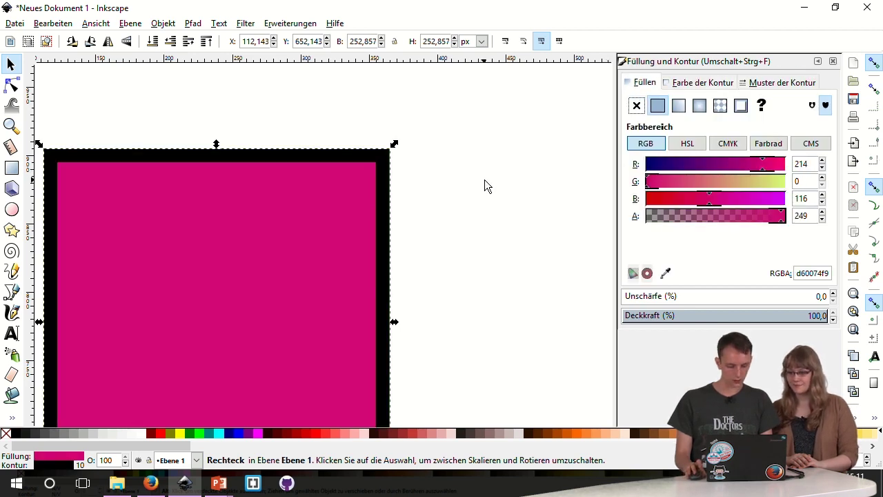
pyautogui.keyDown('ctrl'); pyautogui.scroll(-3, 476, 190); pyautogui.keyUp('ctrl')
pyautogui.hscroll(-2, 459, 207)
pyautogui.hscroll(3, 386, 200)
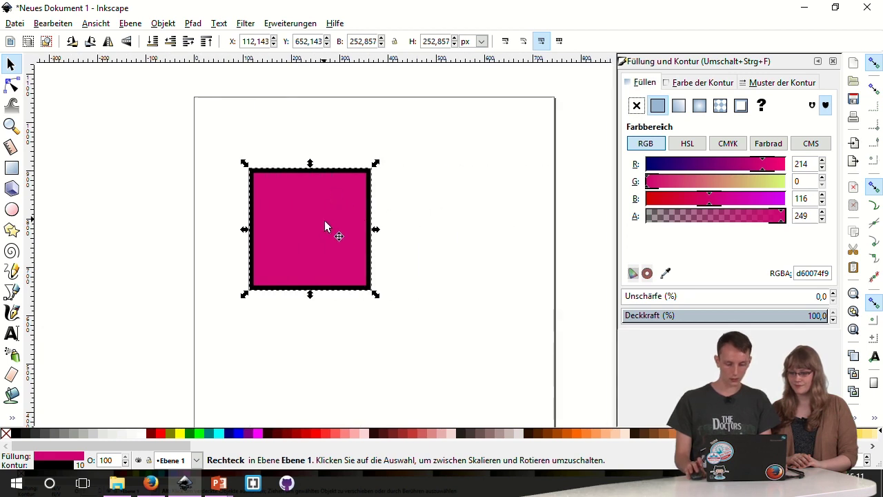
pyautogui.scroll(-3, 315, 228)
pyautogui.scroll(3, 315, 224)
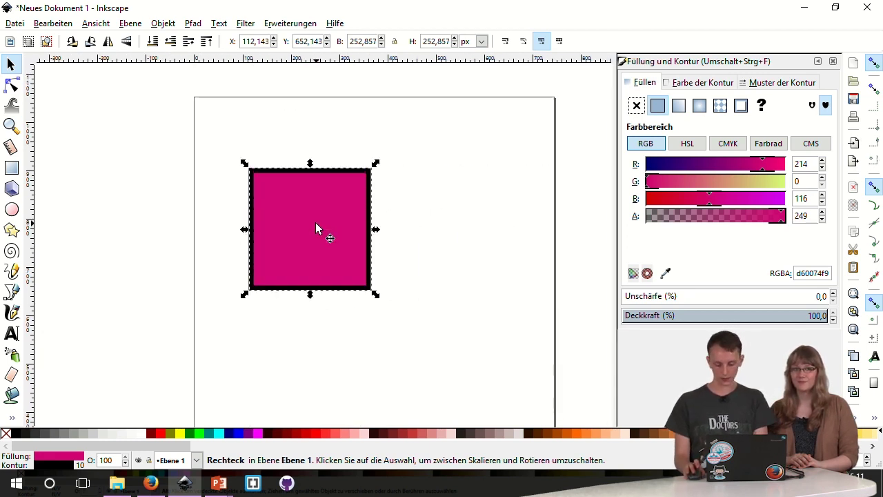
pyautogui.press('Delete')
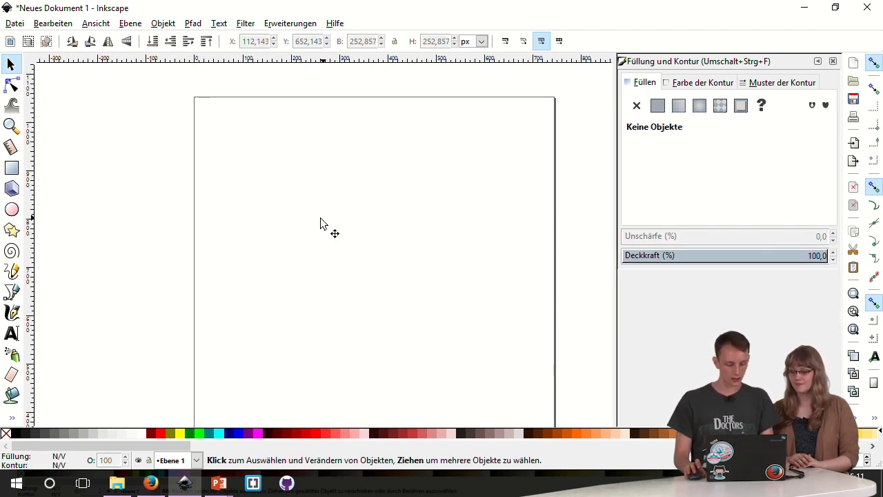
pyautogui.keyDown('ctrl'); pyautogui.scroll(-1, 315, 230); pyautogui.keyUp('ctrl')
pyautogui.scroll(-2, 315, 232)
pyautogui.scroll(2, 316, 231)
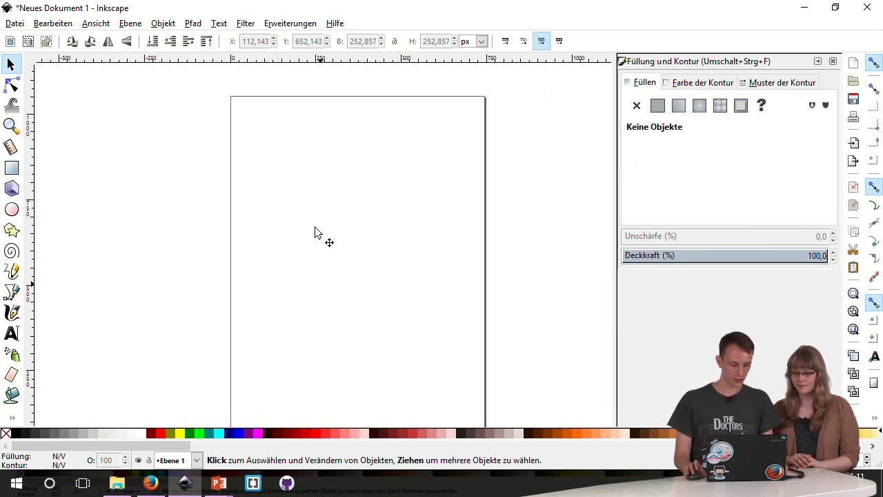
# - Draw a large ellipse across the page
pyautogui.click(11, 210)
pyautogui.keyDown('ctrl'); pyautogui.scroll(1, 279, 233); pyautogui.keyUp('ctrl')
pyautogui.keyDown('ctrl'); pyautogui.scroll(1, 279, 233); pyautogui.keyUp('ctrl')
pyautogui.hscroll(3, 290, 228)
pyautogui.moveTo(261, 184)
pyautogui.mouseDown()
pyautogui.moveTo(294, 216)
pyautogui.moveTo(465, 320)
pyautogui.mouseUp()
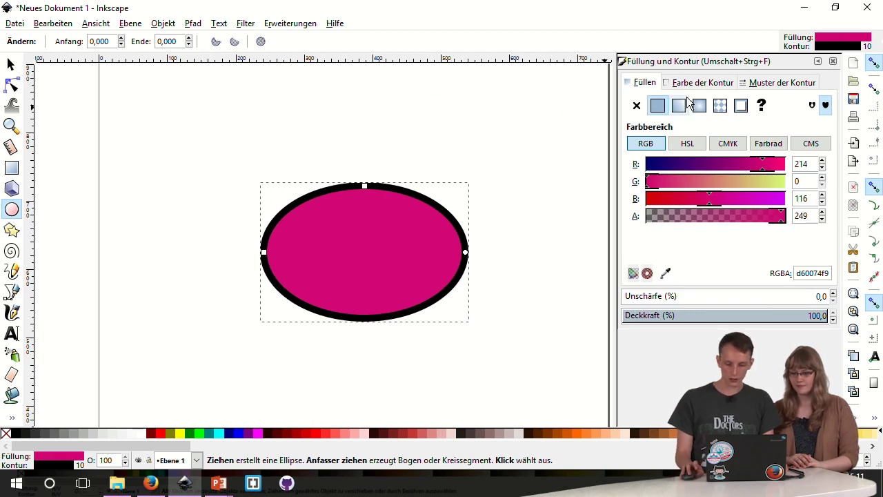
# - Desaturate and darken the ellipse's fill to dark grey (525252) using HSL values
pyautogui.moveTo(694, 181); pyautogui.dragTo(642, 181)
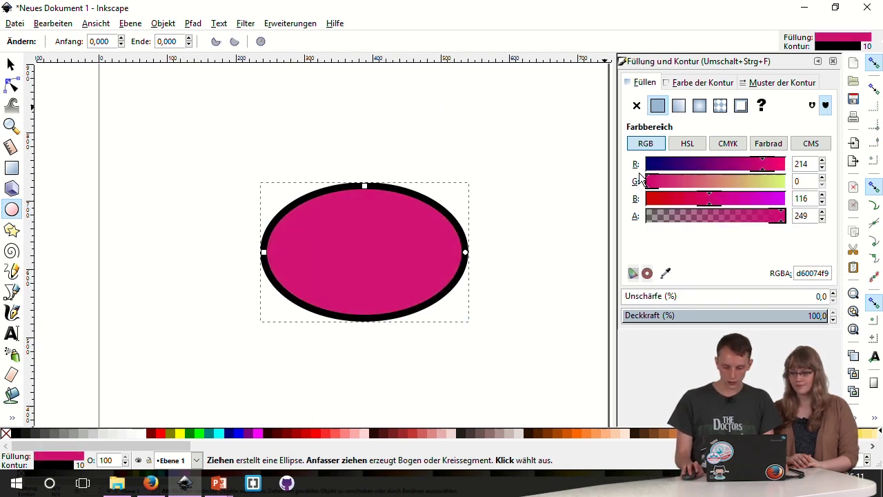
pyautogui.click(685, 144)
pyautogui.moveTo(711, 180); pyautogui.dragTo(620, 189)
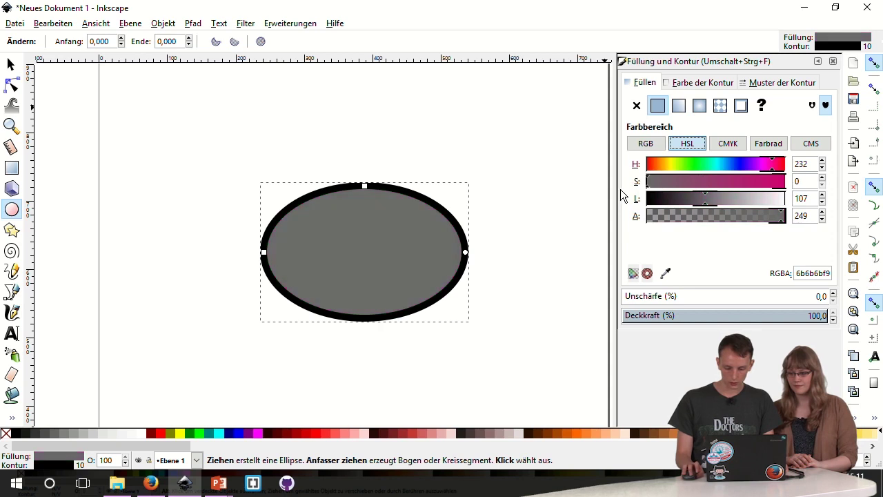
pyautogui.moveTo(705, 198); pyautogui.dragTo(692, 197)
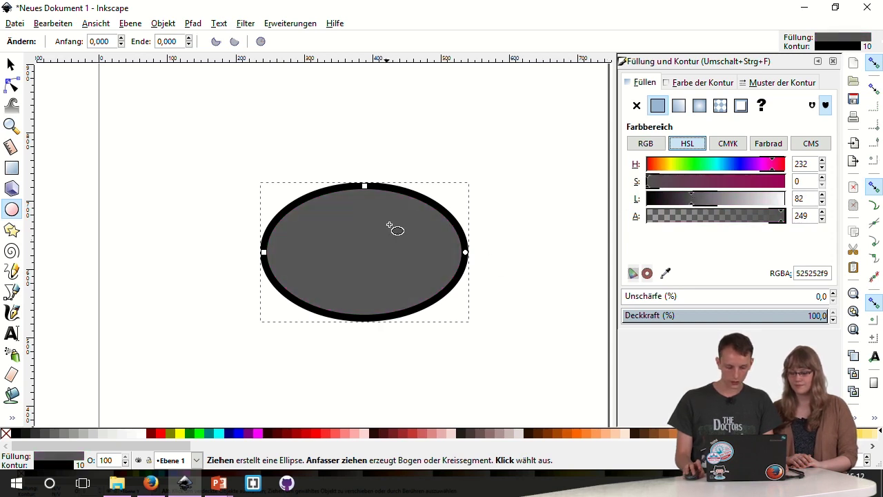
pyautogui.click(11, 65)
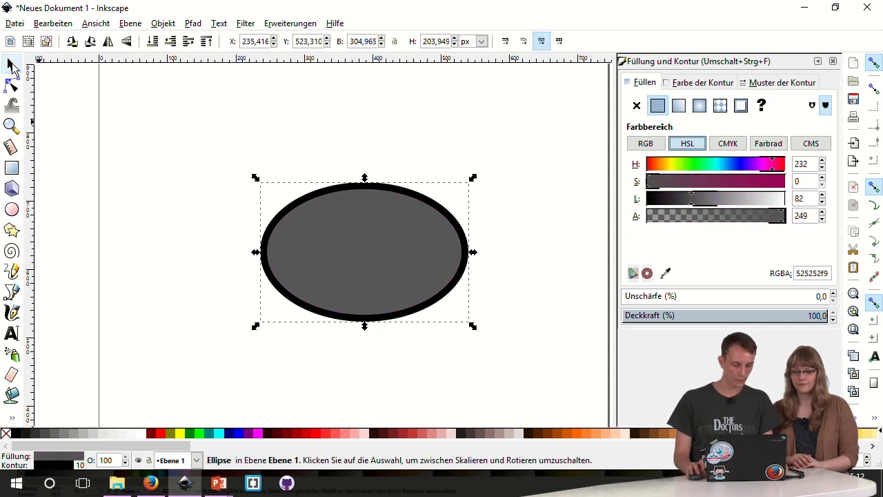
pyautogui.scroll(2, 324, 255)
pyautogui.hscroll(-2, 331, 276)
pyautogui.scroll(-2, 331, 275)
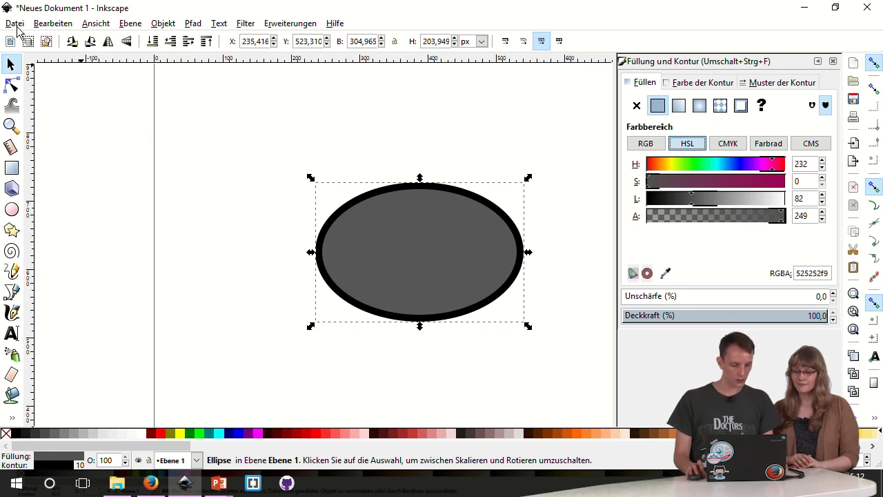
# - Duplicate the grey ellipse, make the copy fully opaque, and move it up
pyautogui.click(38, 23)
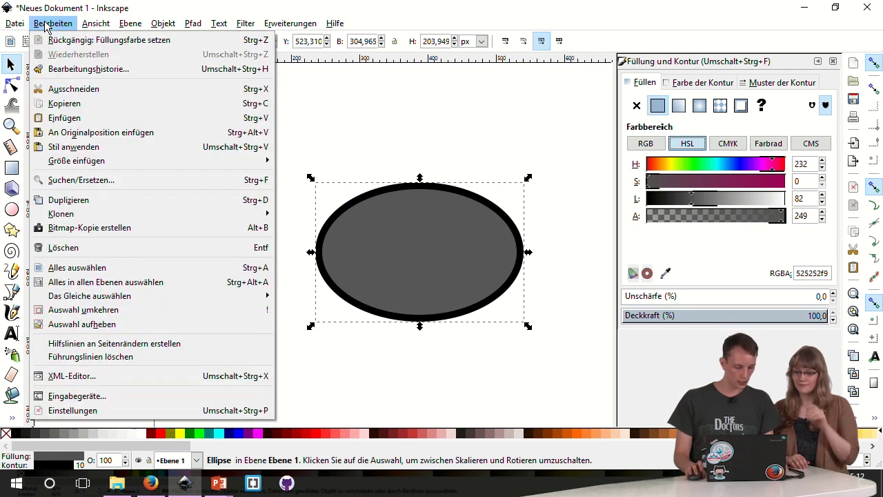
pyautogui.click(108, 200)
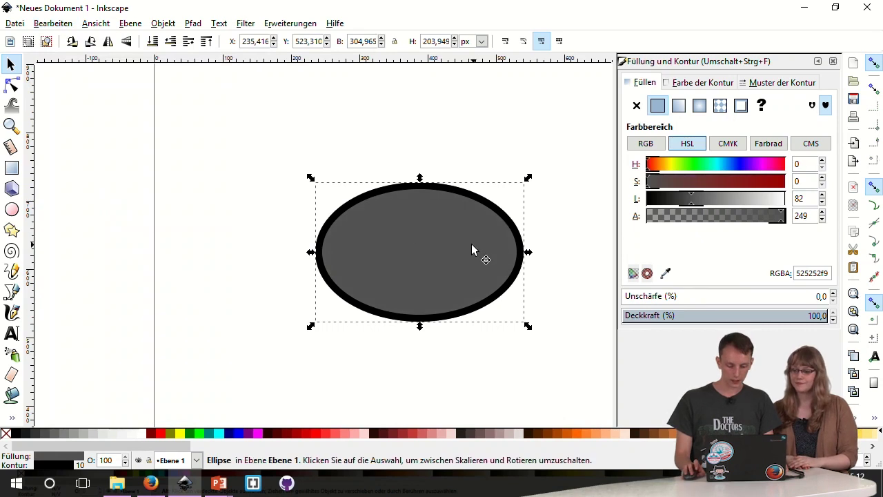
pyautogui.moveTo(471, 250); pyautogui.dragTo(477, 293)
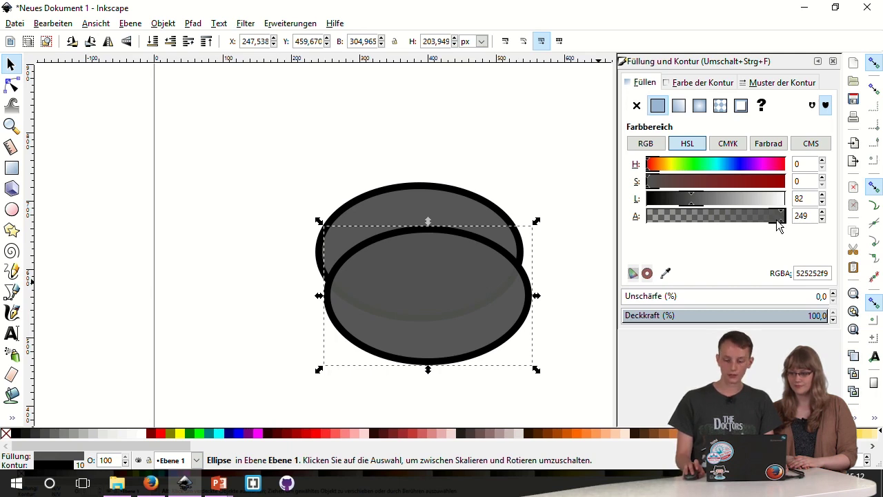
pyautogui.moveTo(785, 218); pyautogui.dragTo(792, 221)
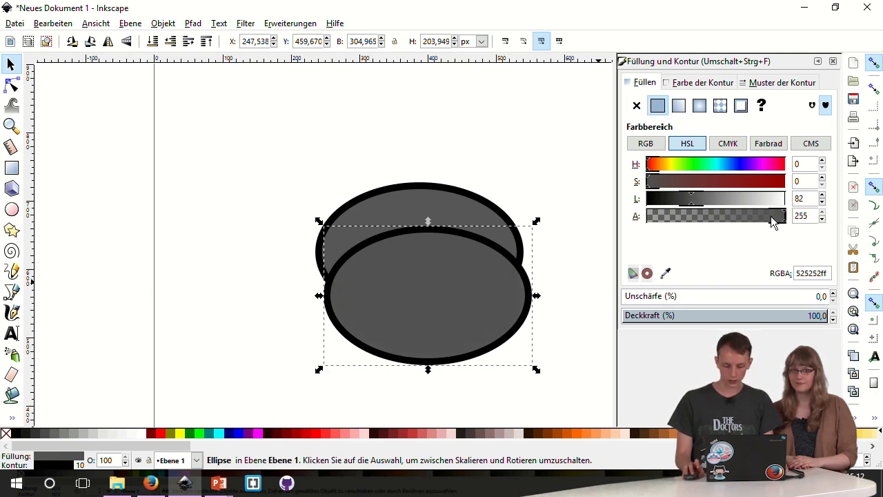
pyautogui.click(463, 219)
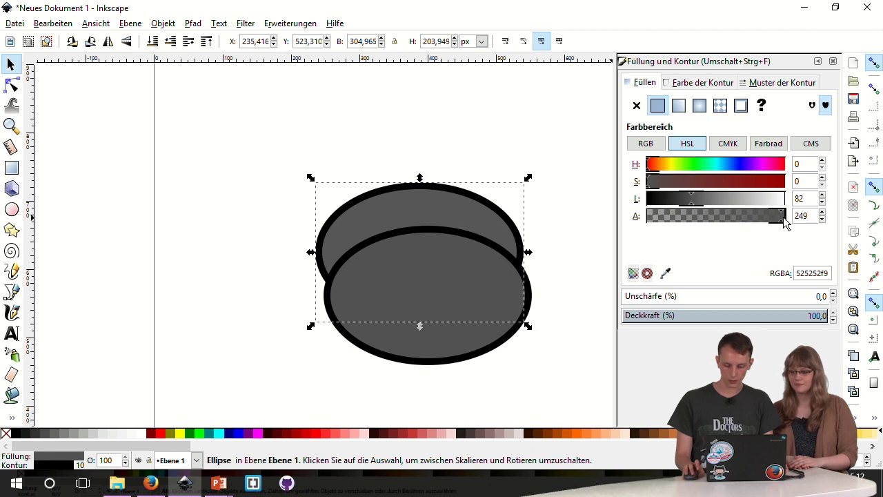
pyautogui.click(598, 225)
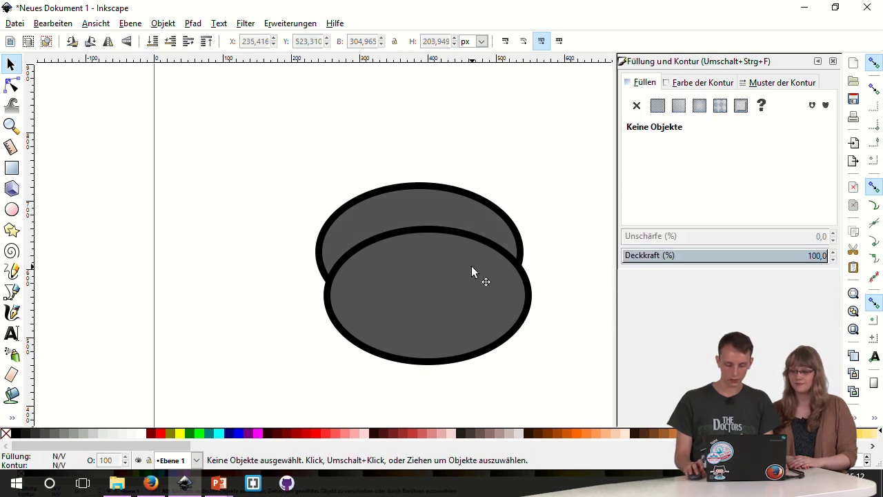
pyautogui.click(473, 269)
pyautogui.moveTo(463, 284); pyautogui.dragTo(473, 178)
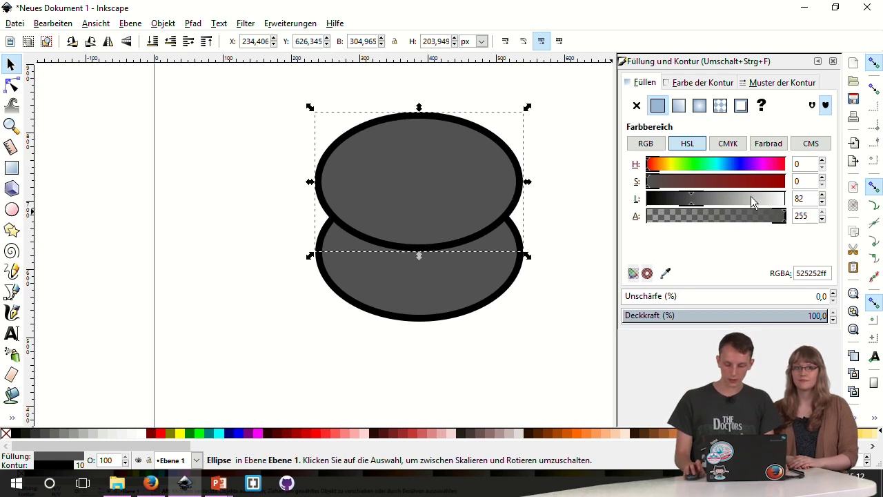
# - Make the copy white and scale it to about 78 × 116 px over the body's upper left
pyautogui.moveTo(707, 197); pyautogui.dragTo(786, 198)
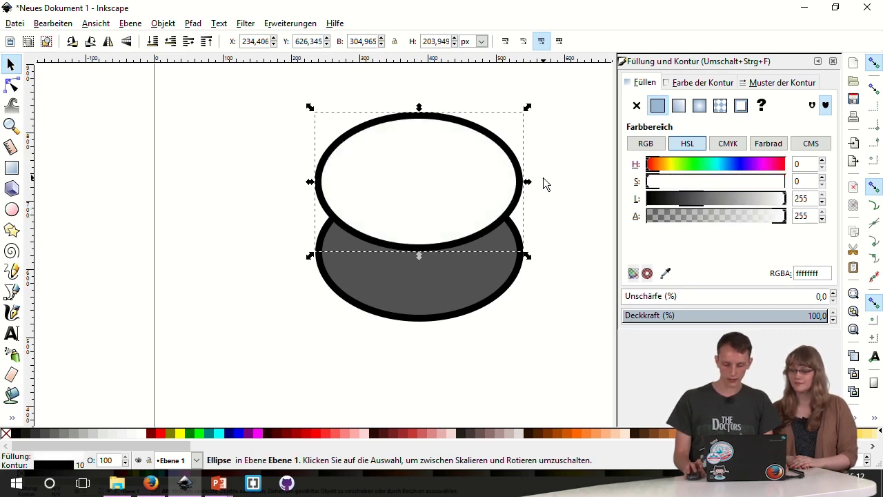
pyautogui.moveTo(528, 182); pyautogui.dragTo(373, 183)
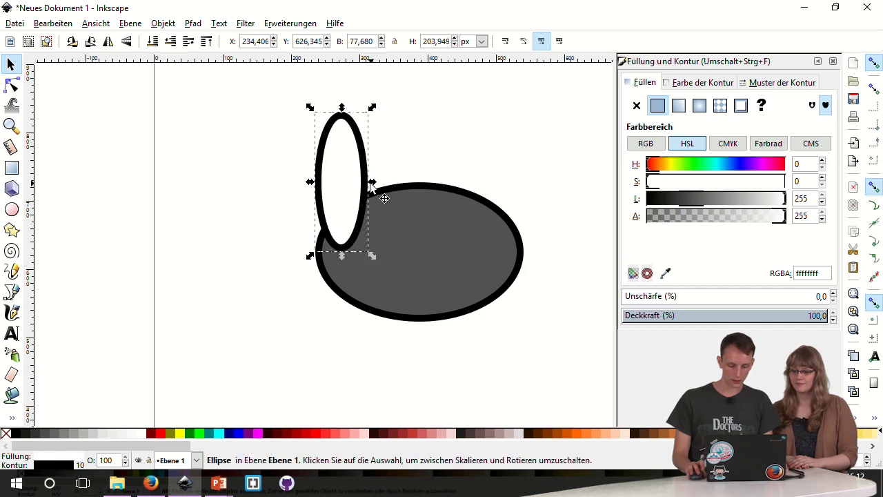
pyautogui.moveTo(341, 108); pyautogui.dragTo(341, 171)
pyautogui.click(341, 204)
pyautogui.moveTo(347, 206); pyautogui.dragTo(380, 188)
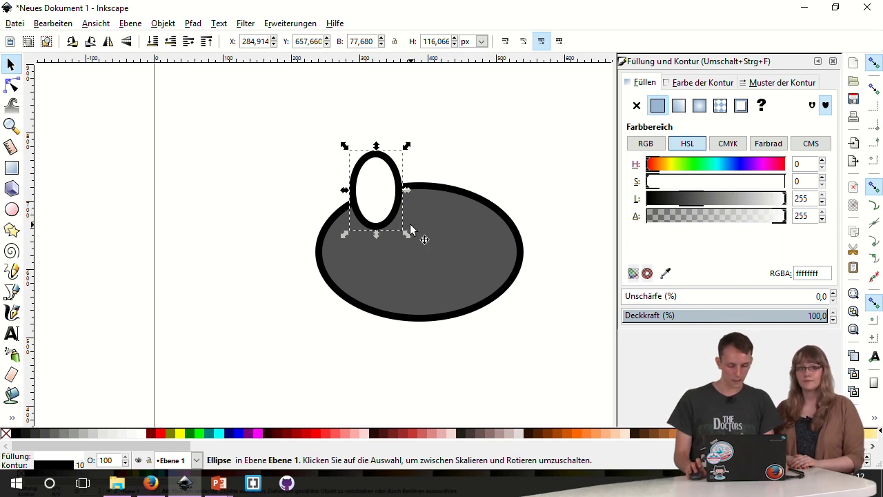
pyautogui.click(61, 24)
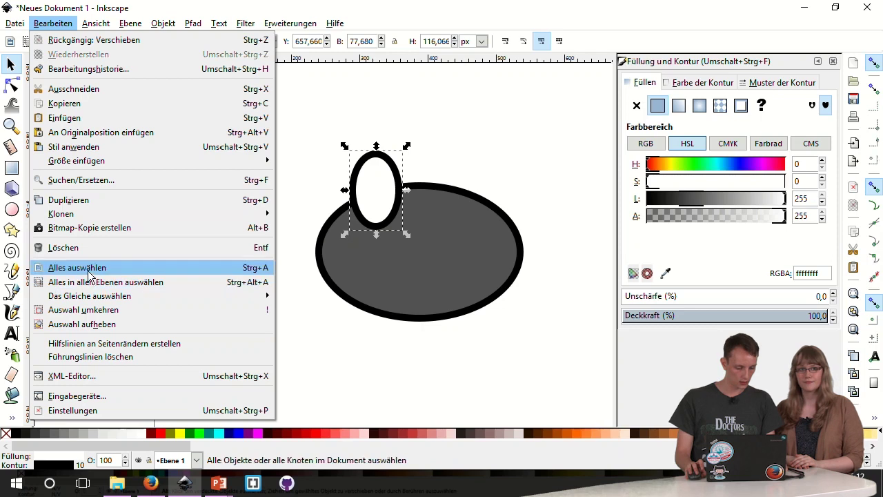
# - Duplicate the white eye ellipse and give the copy a dark green fill
pyautogui.click(69, 200)
pyautogui.click(688, 165)
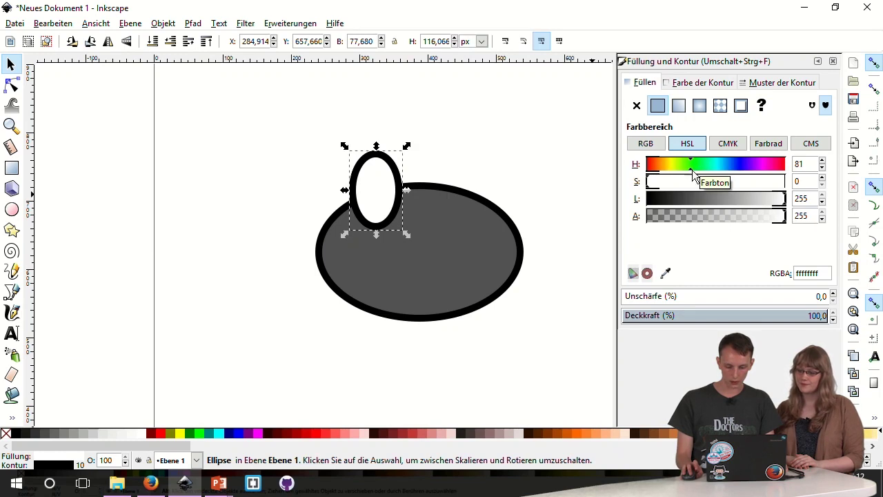
pyautogui.moveTo(692, 182); pyautogui.dragTo(785, 182)
pyautogui.click(711, 200)
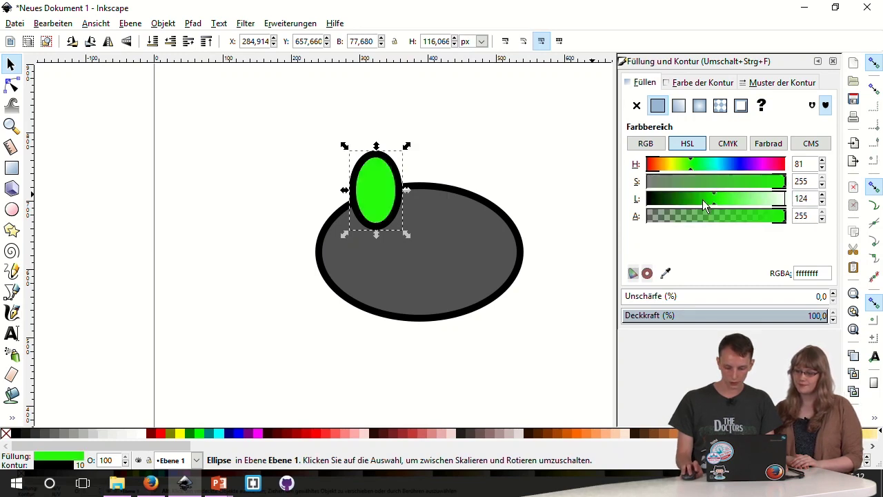
pyautogui.moveTo(702, 199); pyautogui.dragTo(669, 205)
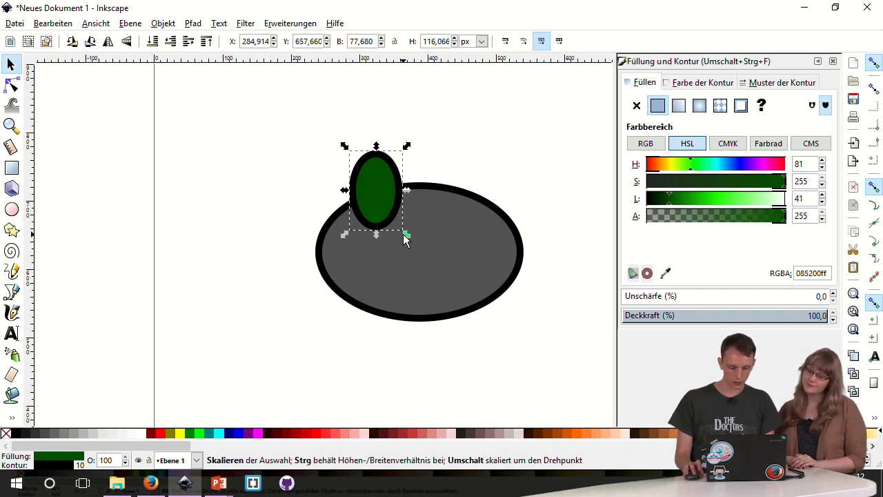
# - Shrink the green ellipse into an outline-free iris centred low inside the eye
pyautogui.moveTo(406, 234); pyautogui.dragTo(391, 215)
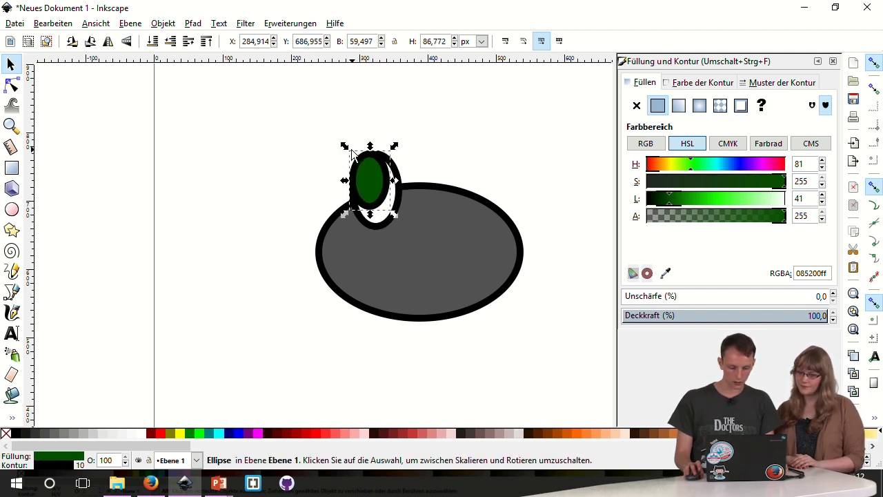
pyautogui.moveTo(348, 147); pyautogui.dragTo(354, 159)
pyautogui.moveTo(371, 185); pyautogui.dragTo(373, 201)
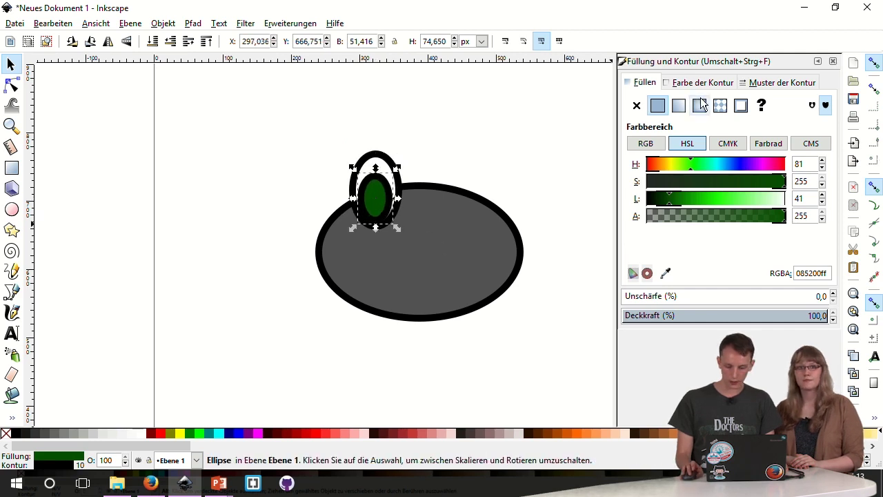
pyautogui.click(759, 83)
pyautogui.click(702, 82)
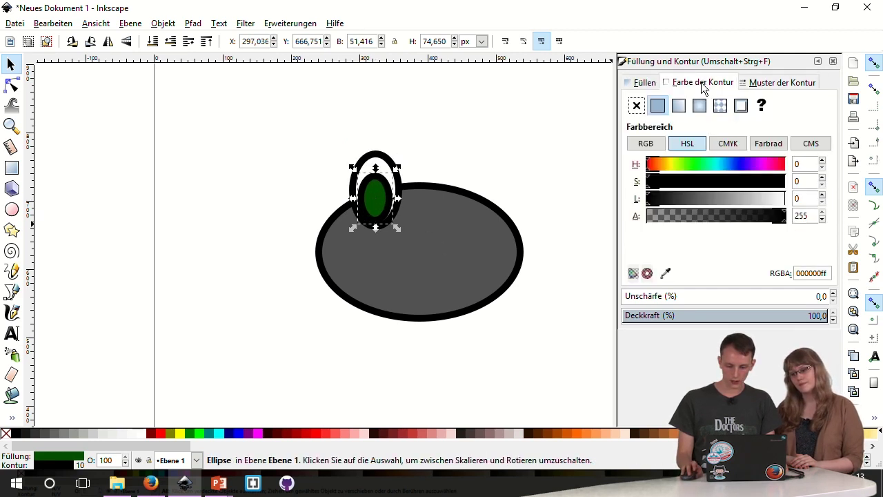
pyautogui.click(636, 105)
pyautogui.scroll(1, 376, 206)
pyautogui.scroll(1, 375, 206)
pyautogui.scroll(-1, 375, 206)
pyautogui.moveTo(384, 207); pyautogui.dragTo(384, 209)
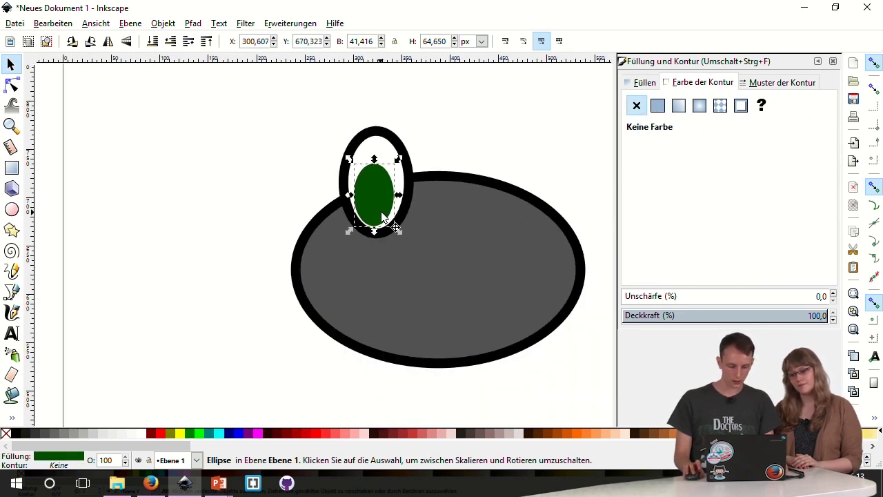
# - Duplicate the iris, make it black, and scale it into a centred pupil
pyautogui.click(56, 23)
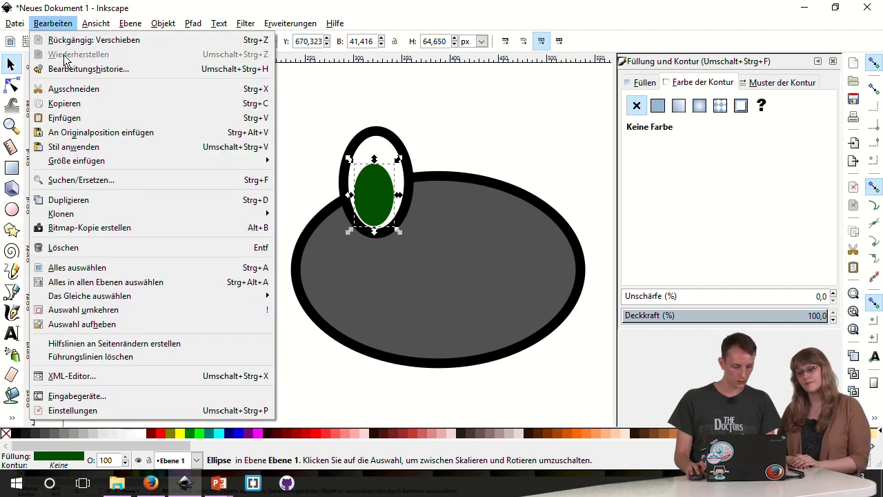
pyautogui.click(106, 195)
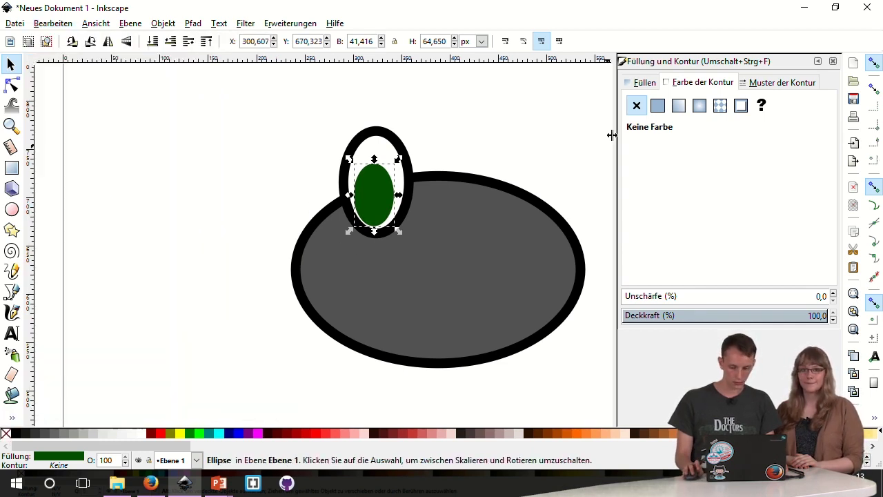
pyautogui.click(649, 83)
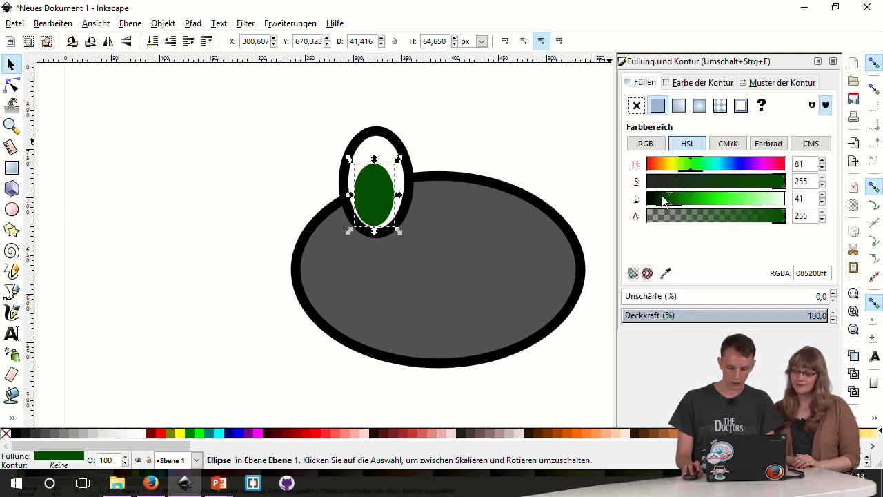
pyautogui.moveTo(663, 200); pyautogui.dragTo(605, 207)
pyautogui.moveTo(403, 234); pyautogui.dragTo(391, 223)
pyautogui.moveTo(352, 165); pyautogui.dragTo(379, 195)
pyautogui.press('Escape')
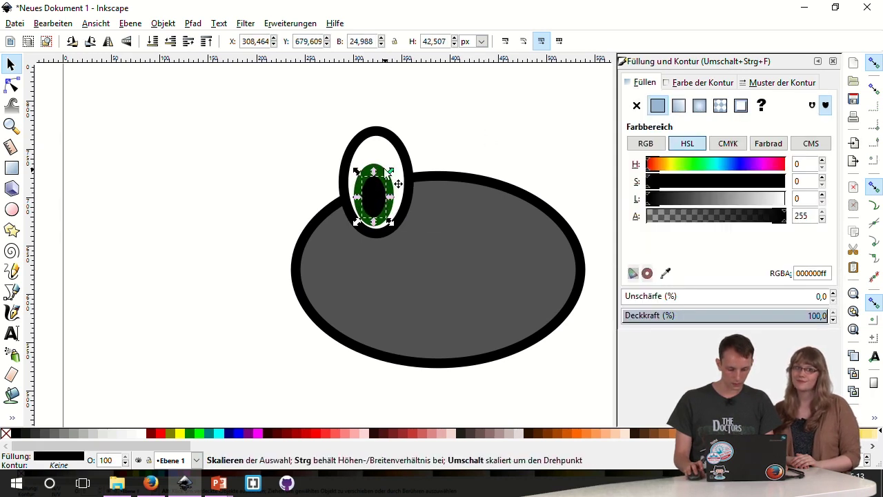
pyautogui.press('Escape')
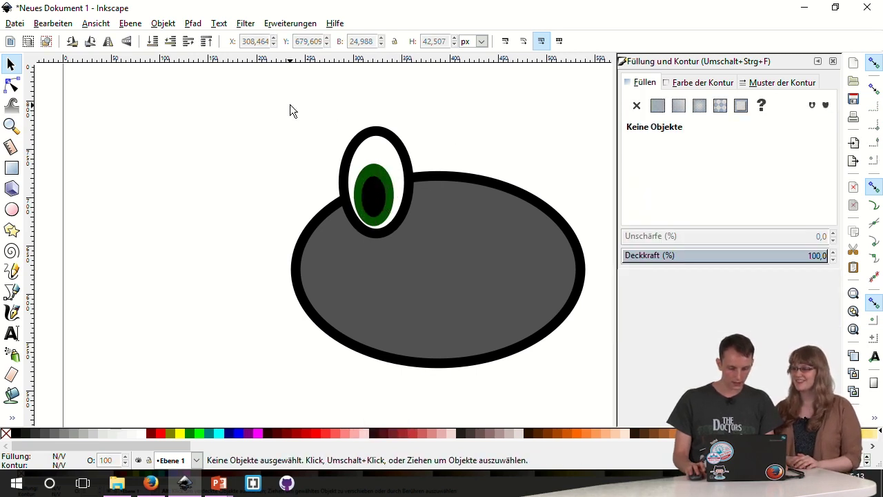
# - Select the eye's pupil, iris and white eyeball together
pyautogui.moveTo(289, 105); pyautogui.dragTo(438, 259)
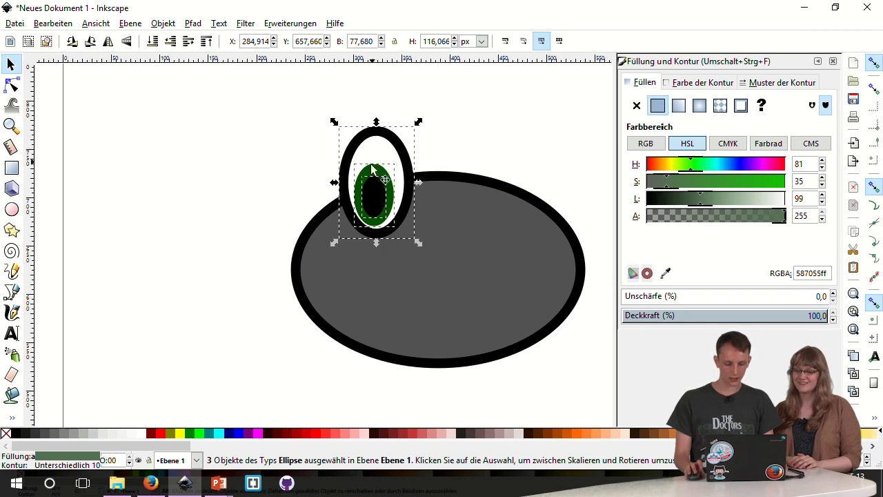
pyautogui.click(308, 120)
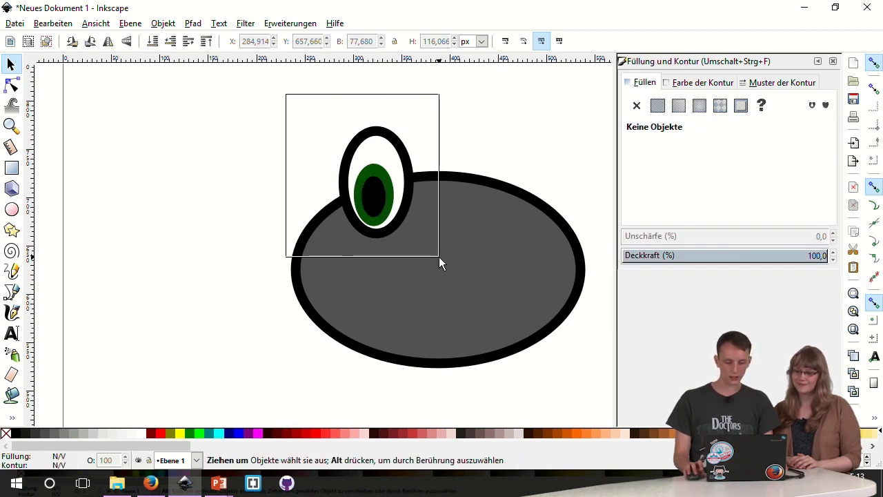
pyautogui.moveTo(301, 116); pyautogui.dragTo(438, 256)
pyautogui.click(199, 129)
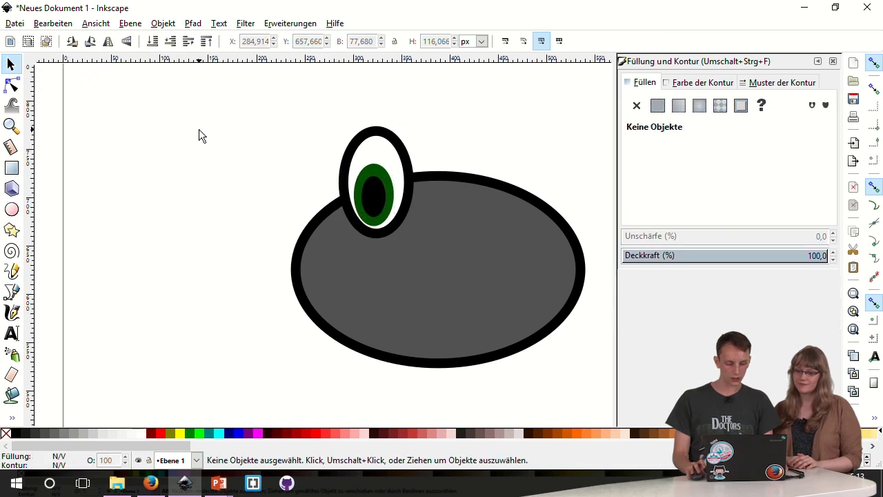
pyautogui.moveTo(292, 105); pyautogui.dragTo(428, 259)
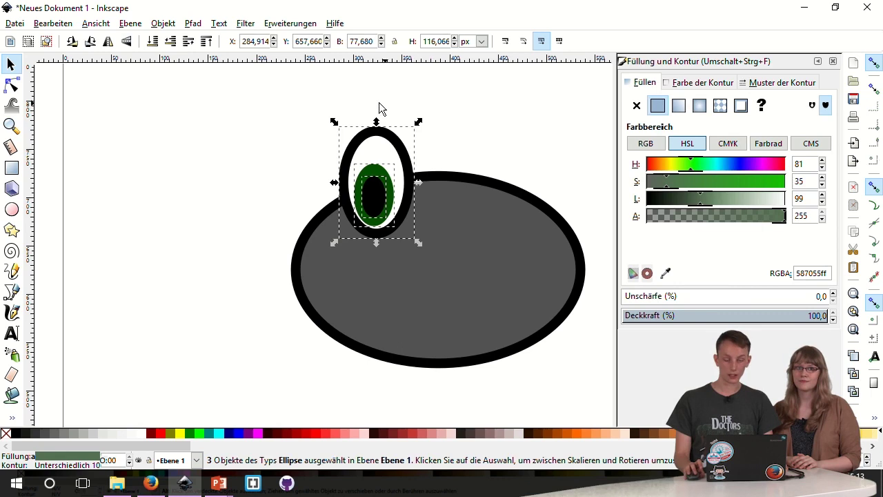
pyautogui.click(249, 161)
pyautogui.click(369, 194)
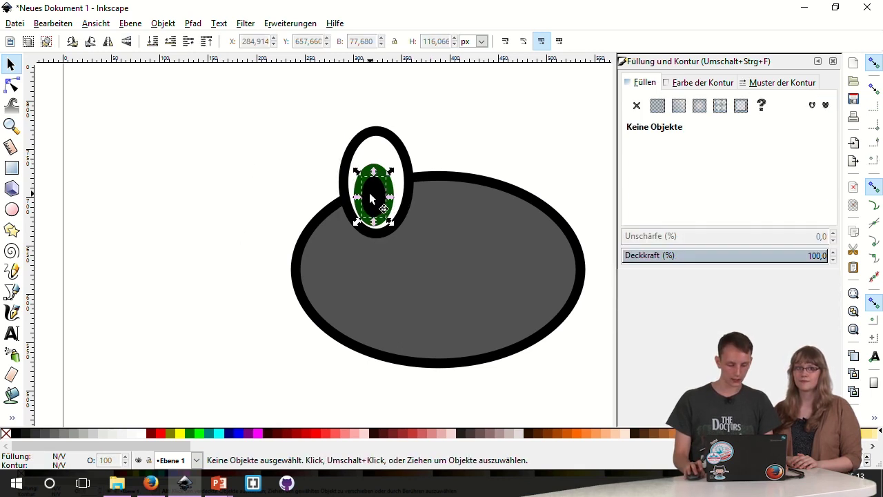
pyautogui.press('shift')
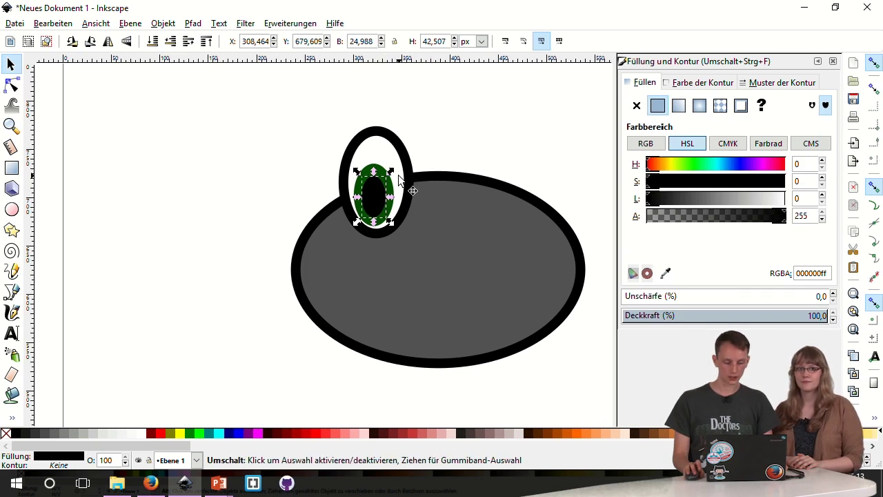
pyautogui.keyDown('shift'); pyautogui.click(380, 173); pyautogui.keyUp('shift')
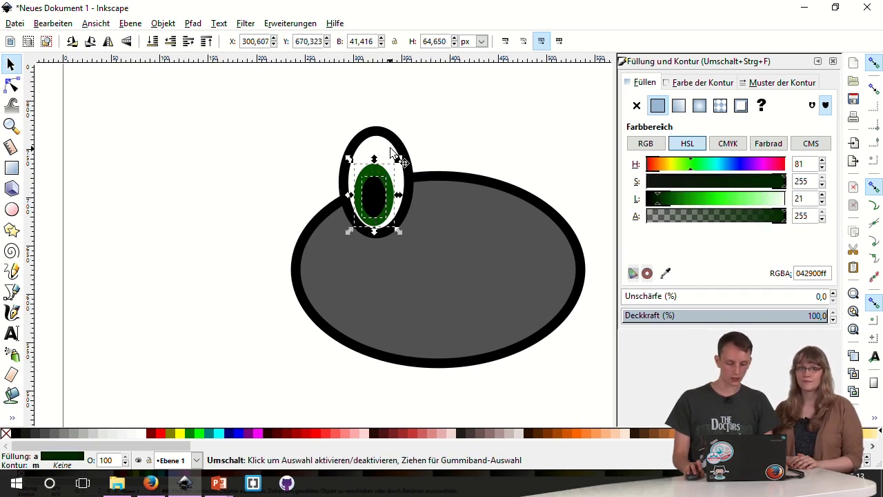
pyautogui.keyDown('shift'); pyautogui.click(389, 140); pyautogui.keyUp('shift')
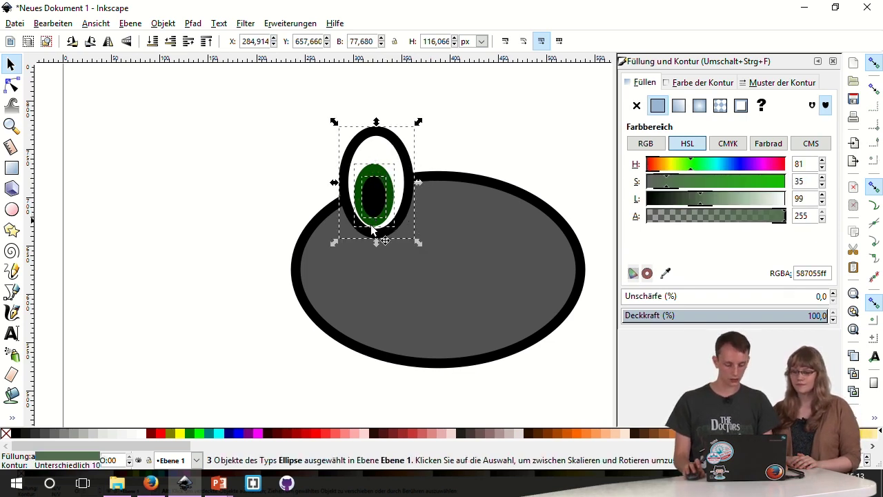
# - Duplicate the whole eye and move the copy right as the second eye
pyautogui.click(60, 24)
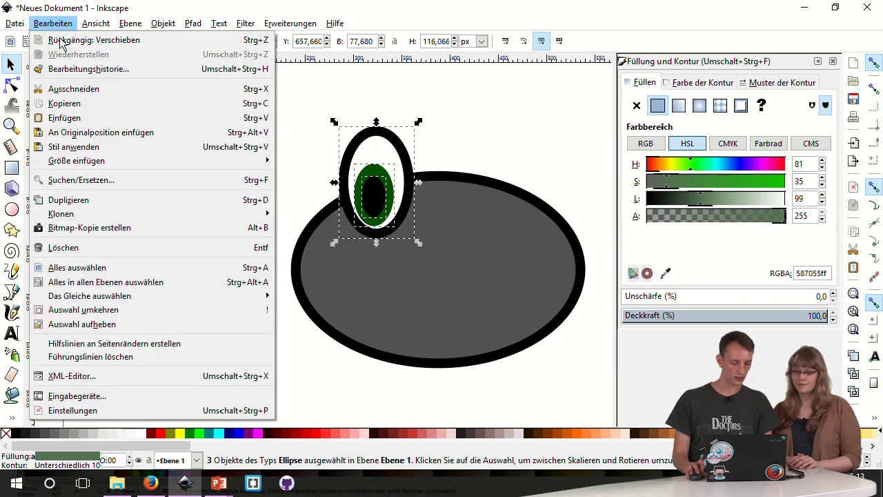
pyautogui.click(90, 196)
pyautogui.moveTo(373, 154); pyautogui.dragTo(481, 157)
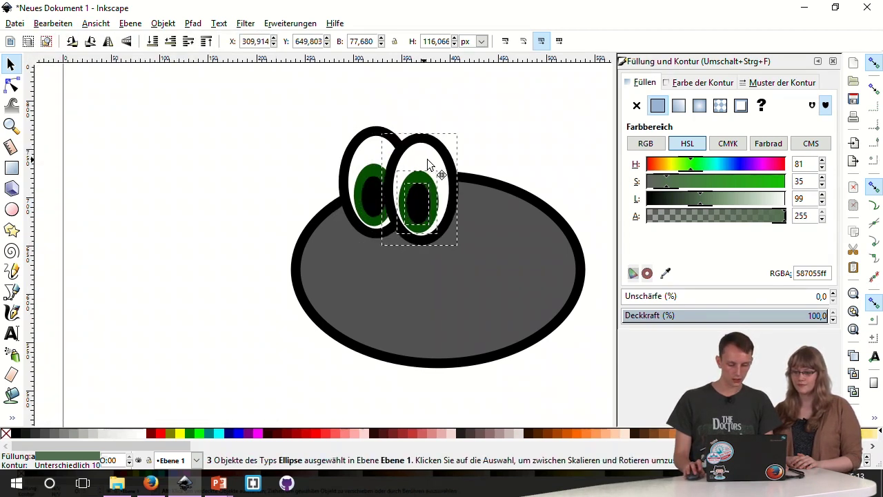
pyautogui.click(253, 187)
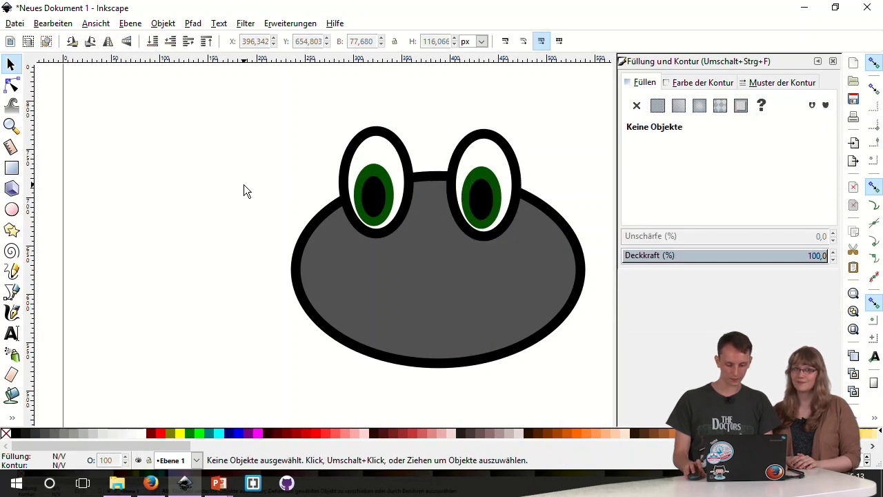
pyautogui.hscroll(2, 243, 184)
pyautogui.scroll(-1, 242, 187)
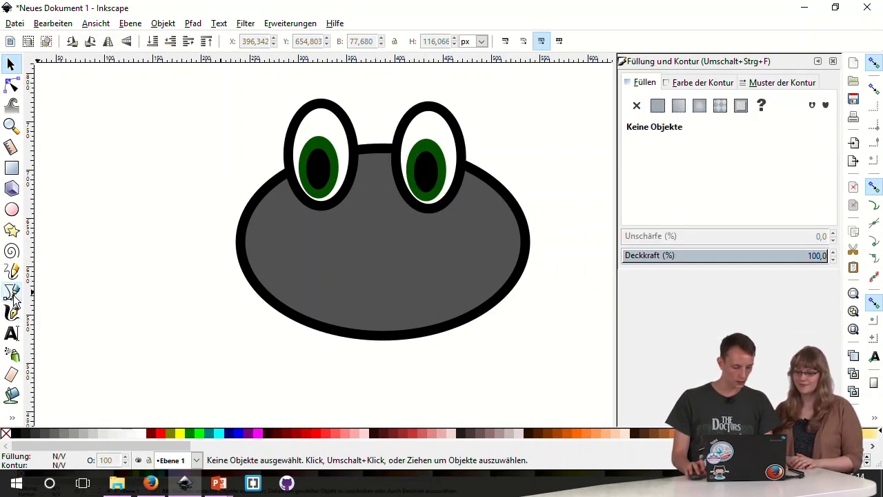
# - Draw a closed triangular mouth path below the eyes with the Bezier pen
pyautogui.click(12, 292)
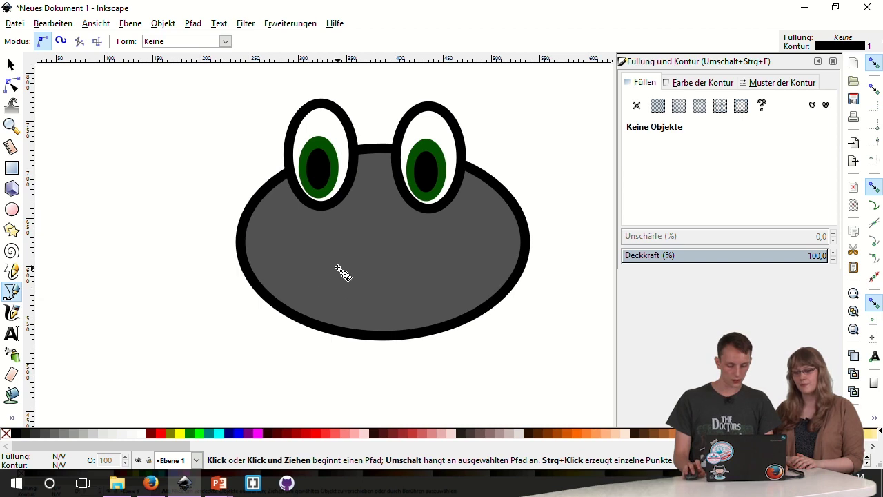
pyautogui.click(303, 254)
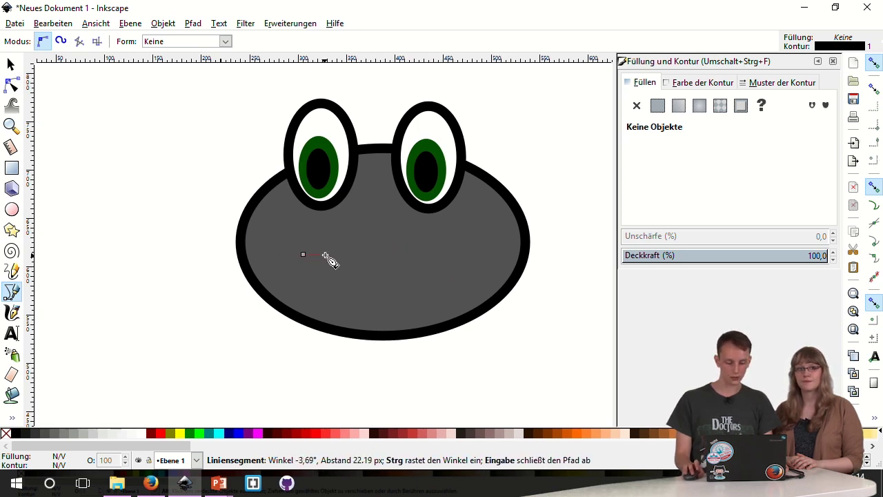
pyautogui.click(447, 250)
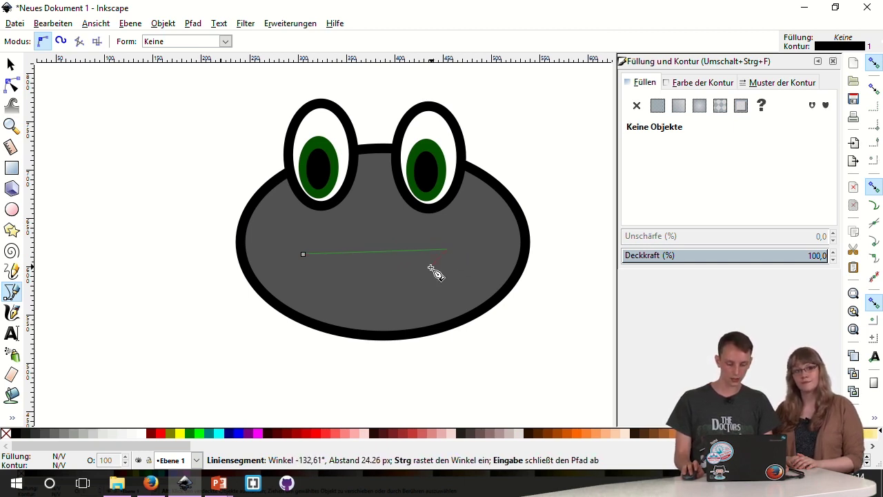
pyautogui.click(371, 298)
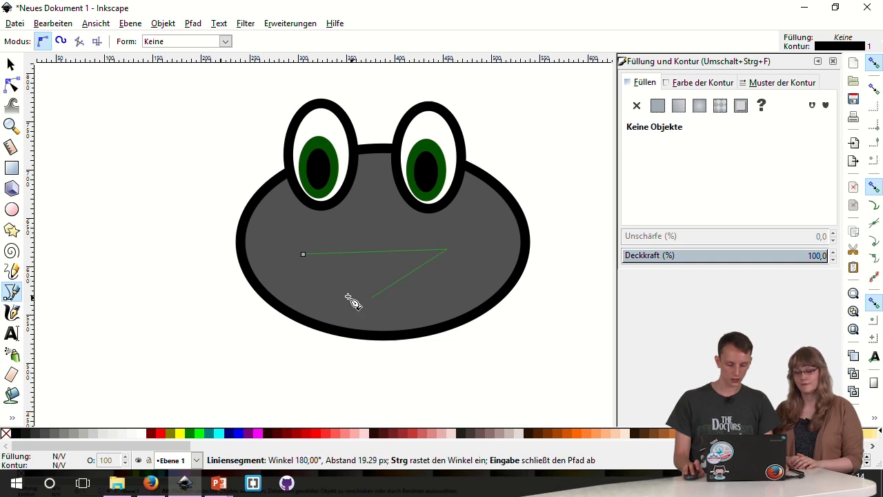
pyautogui.click(304, 254)
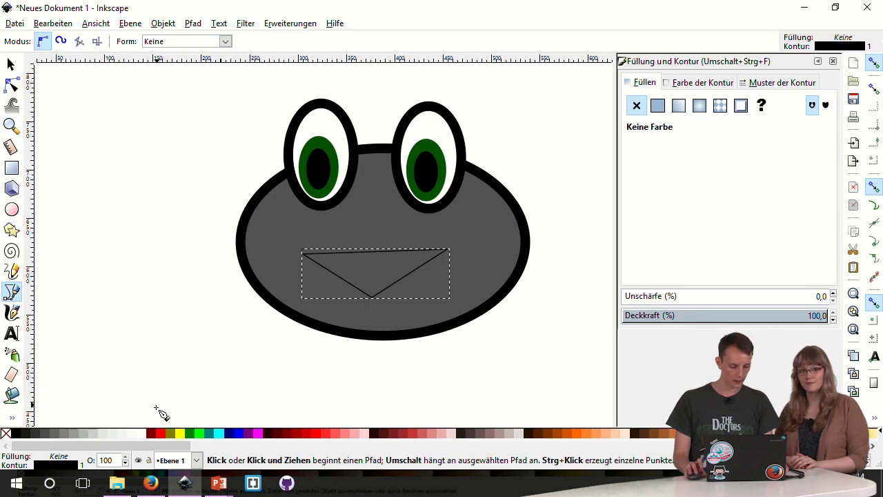
# - Give the triangle a flat white fill (ffffffff)
pyautogui.click(657, 105)
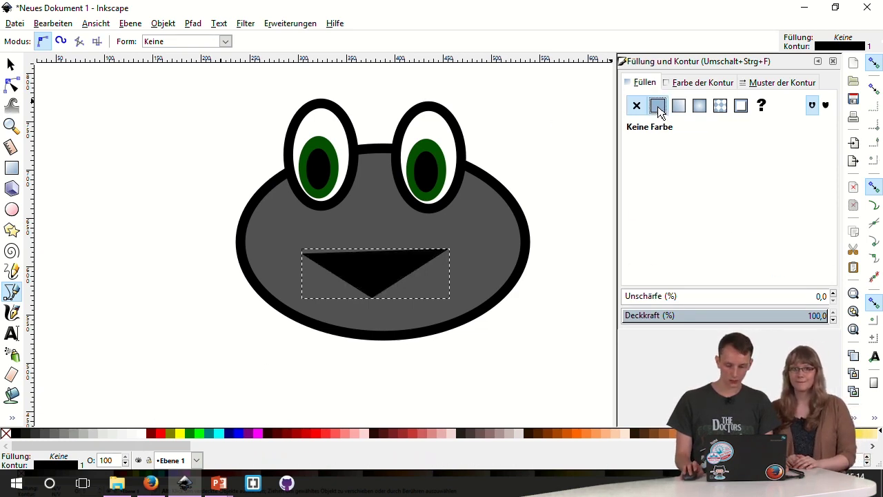
pyautogui.click(718, 199)
pyautogui.moveTo(725, 200); pyautogui.dragTo(808, 212)
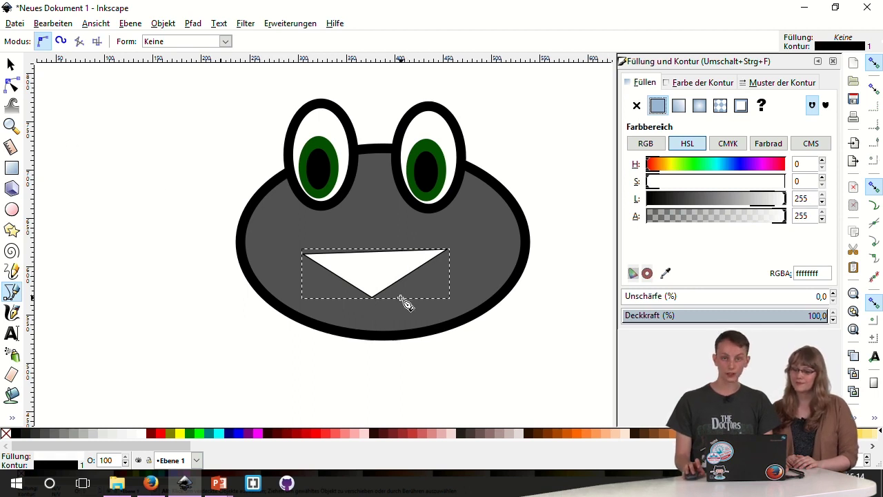
pyautogui.keyDown('ctrl'); pyautogui.scroll(1, 373, 297); pyautogui.keyUp('ctrl')
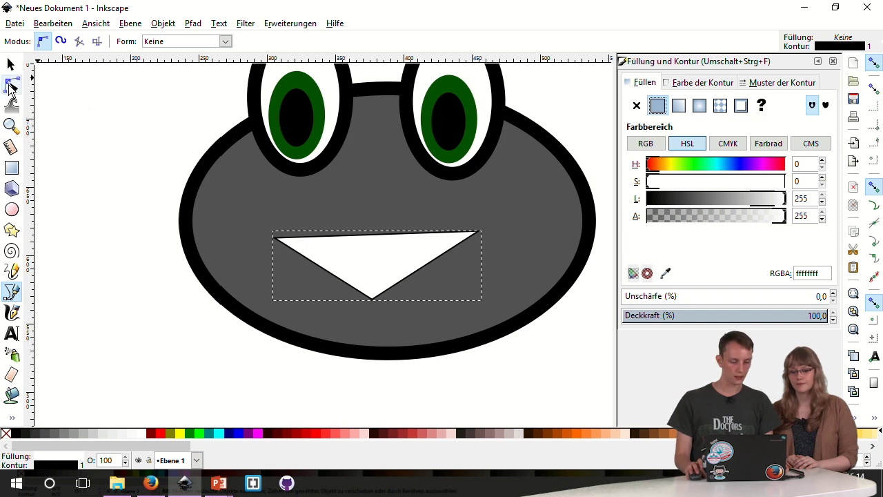
# - Raise and smooth the mouth's bottom node, and bend its top edge down into a curved smile
pyautogui.click(11, 84)
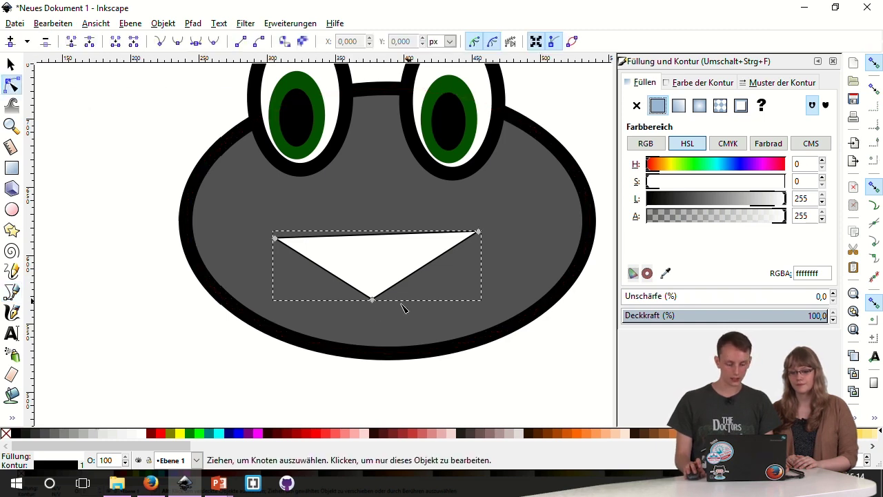
pyautogui.scroll(1, 371, 306)
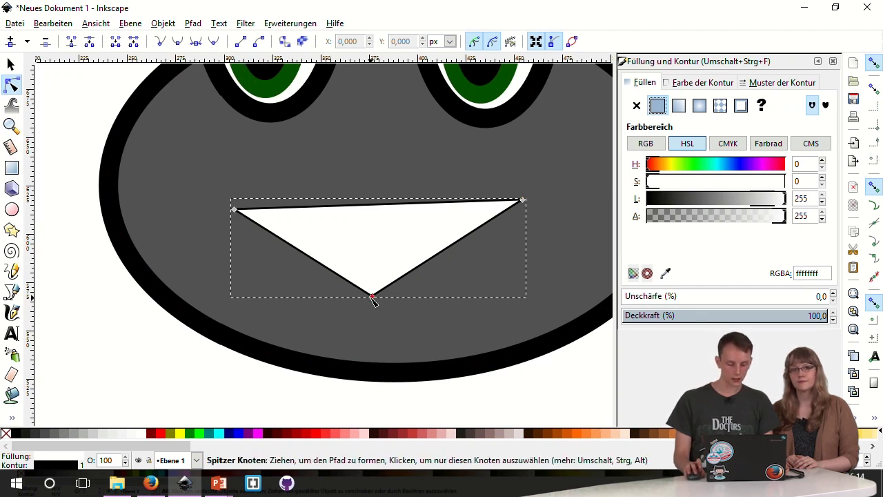
pyautogui.moveTo(373, 298)
pyautogui.mouseDown()
pyautogui.moveTo(402, 301)
pyautogui.moveTo(446, 263)
pyautogui.moveTo(358, 285)
pyautogui.moveTo(373, 284)
pyautogui.mouseUp()
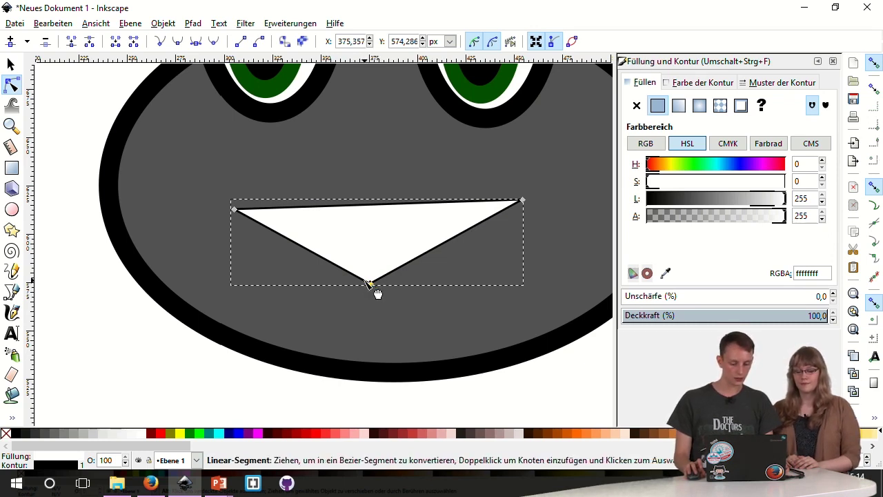
pyautogui.click(178, 43)
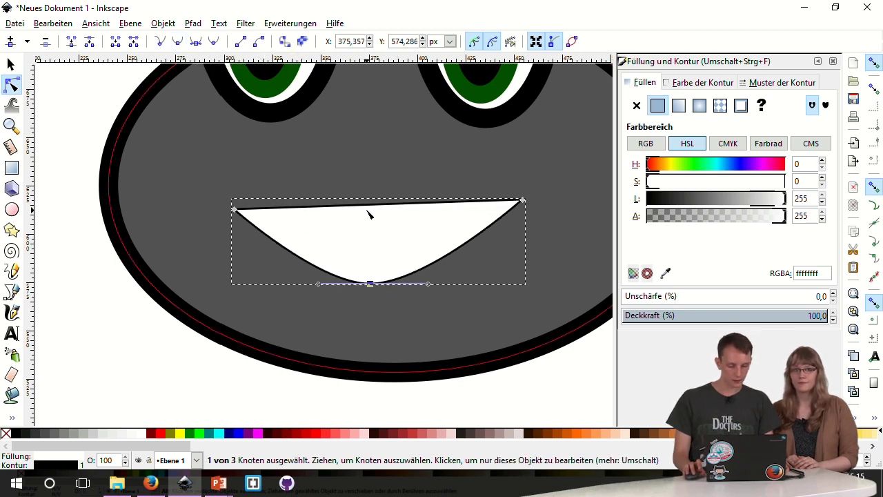
pyautogui.press('s')
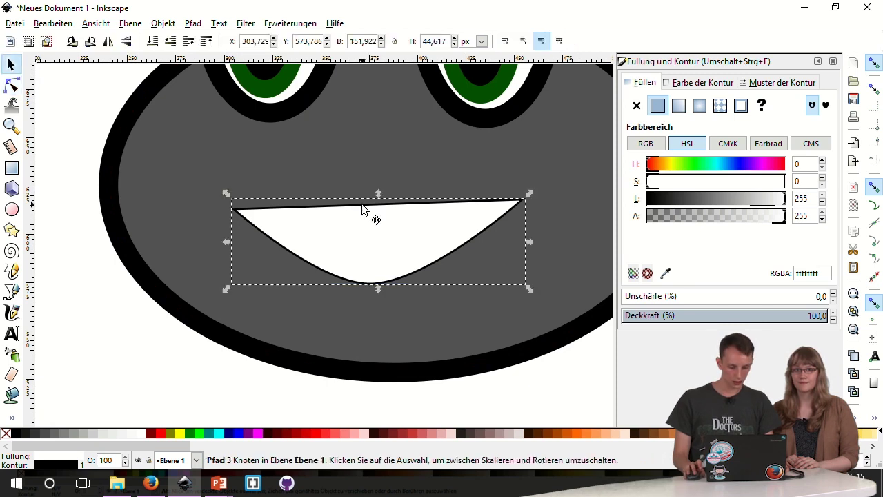
pyautogui.press('n')
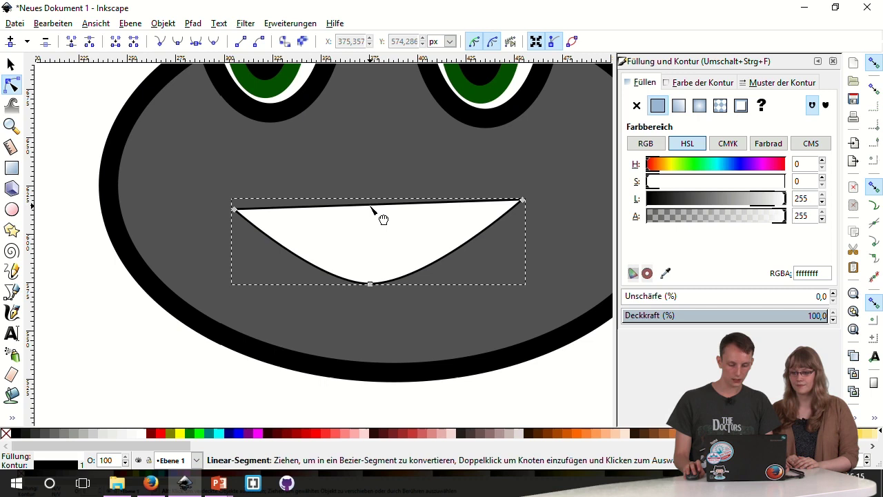
pyautogui.moveTo(371, 206); pyautogui.dragTo(376, 222)
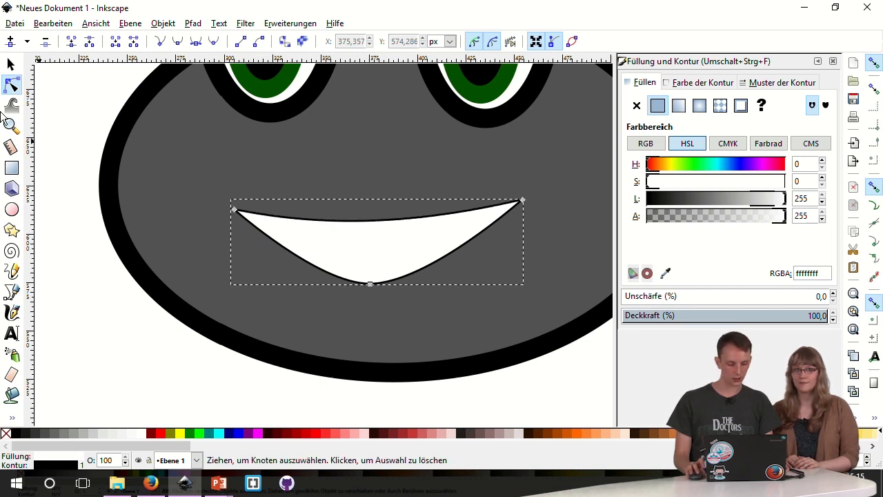
# - Nudge the mouth slightly right and down and set its stroke width to 3 px
pyautogui.click(11, 62)
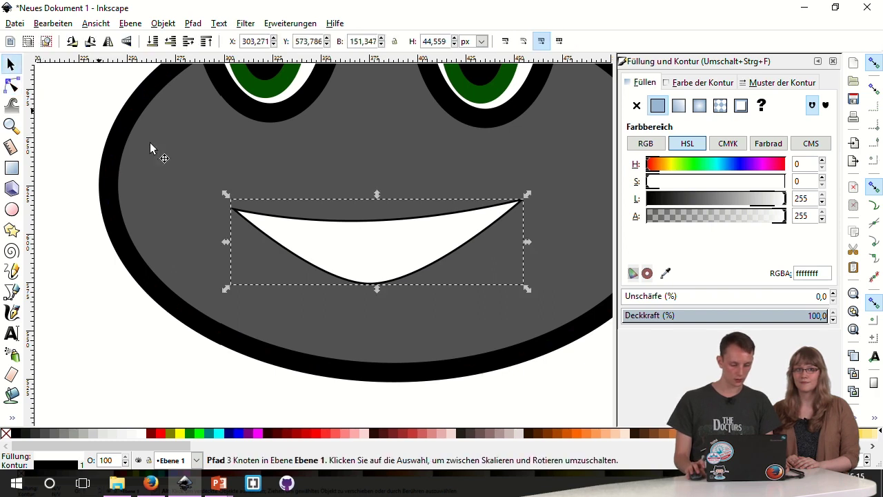
pyautogui.moveTo(397, 249); pyautogui.dragTo(419, 269)
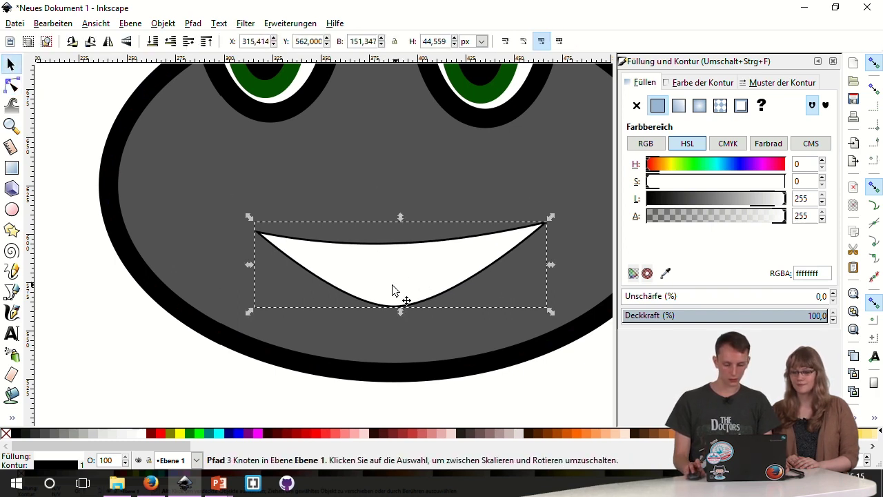
pyautogui.keyDown('ctrl'); pyautogui.scroll(-1, 343, 296); pyautogui.keyUp('ctrl')
pyautogui.click(758, 84)
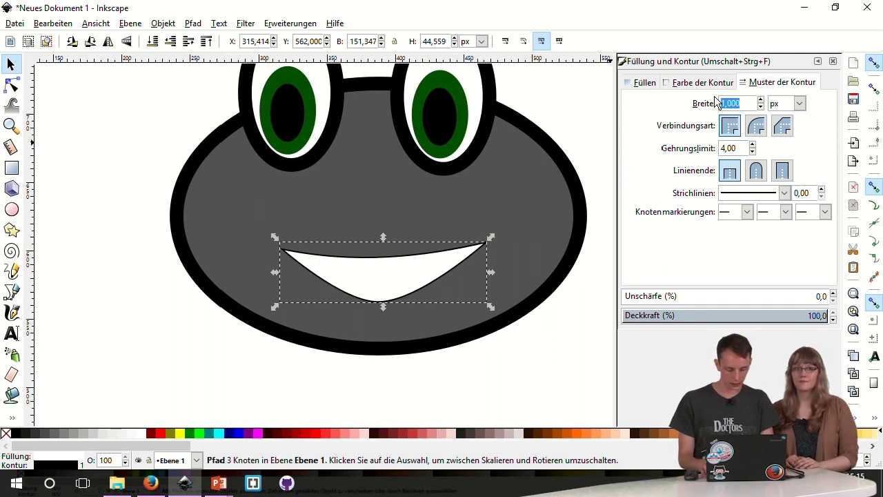
pyautogui.write('0,800')
pyautogui.press('Return')
pyautogui.click(759, 101)
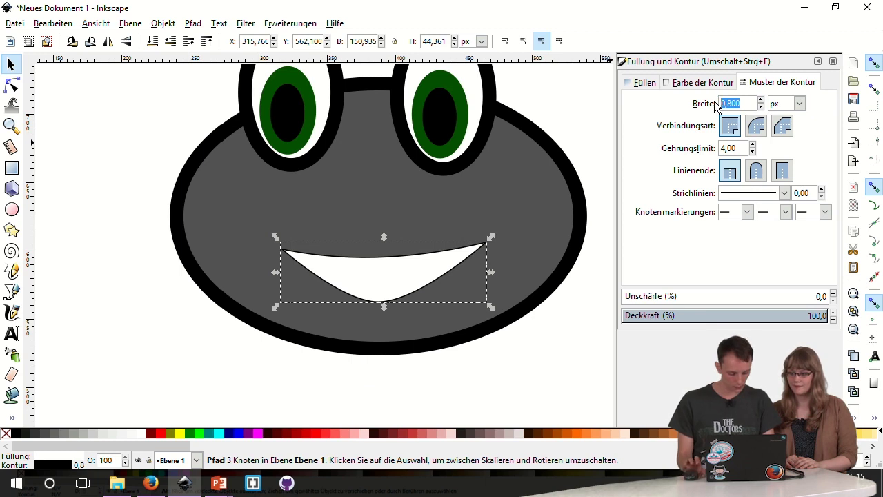
pyautogui.write('3')
pyautogui.press('Return')
pyautogui.scroll(1, 369, 273)
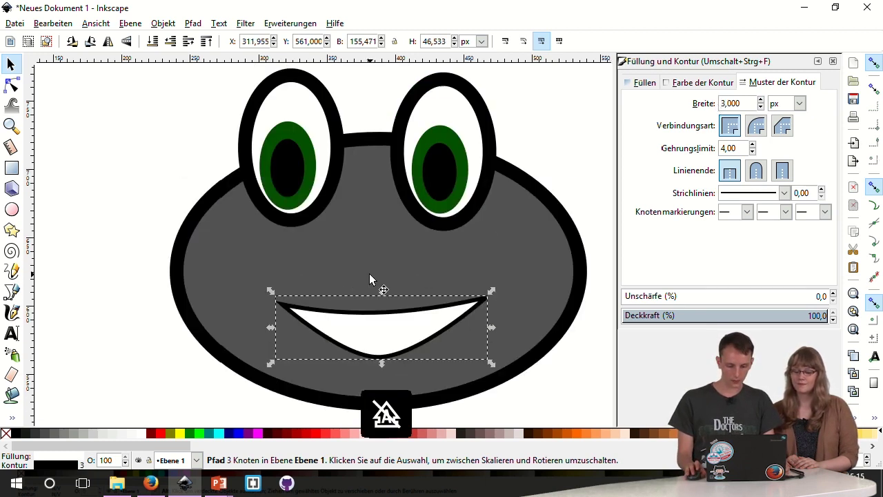
pyautogui.scroll(-1, 369, 273)
# - Set a 3 px stroke width on the grey face and both eyes
pyautogui.click(198, 98)
pyautogui.moveTo(151, 108); pyautogui.dragTo(267, 265)
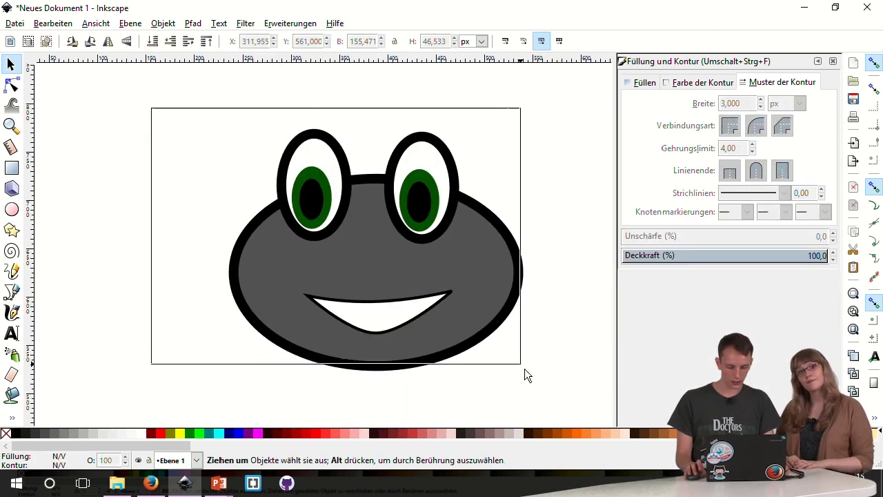
pyautogui.click(267, 265)
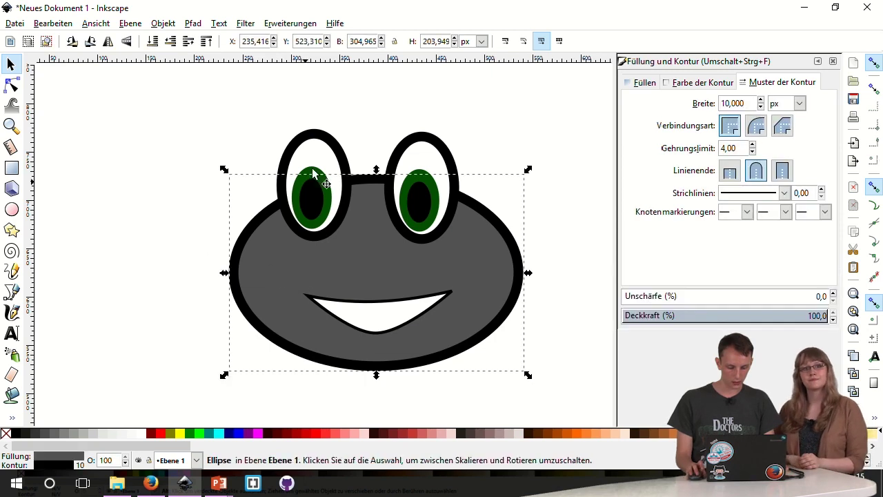
pyautogui.keyDown('shift'); pyautogui.click(322, 152); pyautogui.keyUp('shift')
pyautogui.keyDown('shift'); pyautogui.click(421, 155); pyautogui.keyUp('shift')
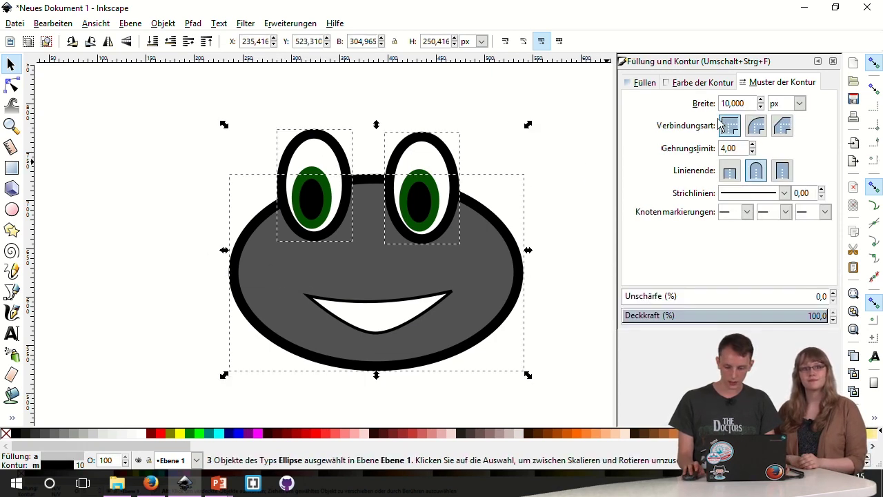
pyautogui.write('3')
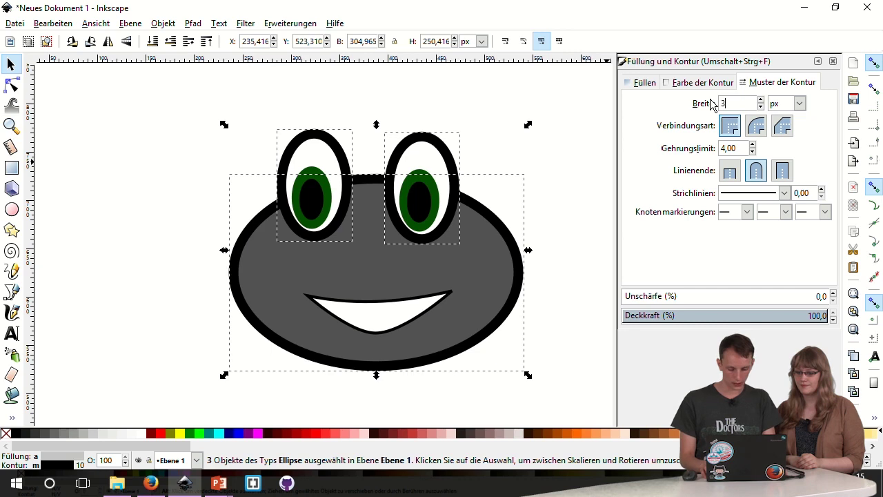
pyautogui.press('Return')
pyautogui.click(558, 189)
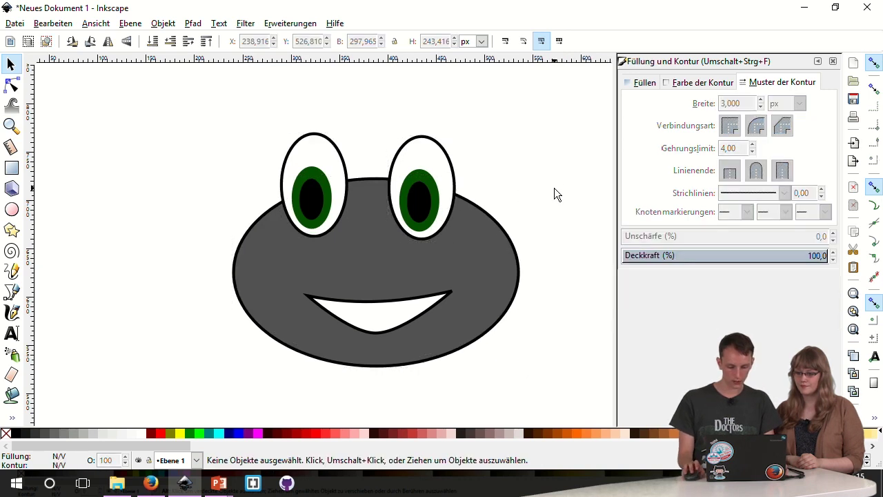
pyautogui.scroll(-1, 549, 194)
# - Draw a small pink ellipse, about 40.7 × 28.6 px, above the mouth as a nose
pyautogui.click(357, 283)
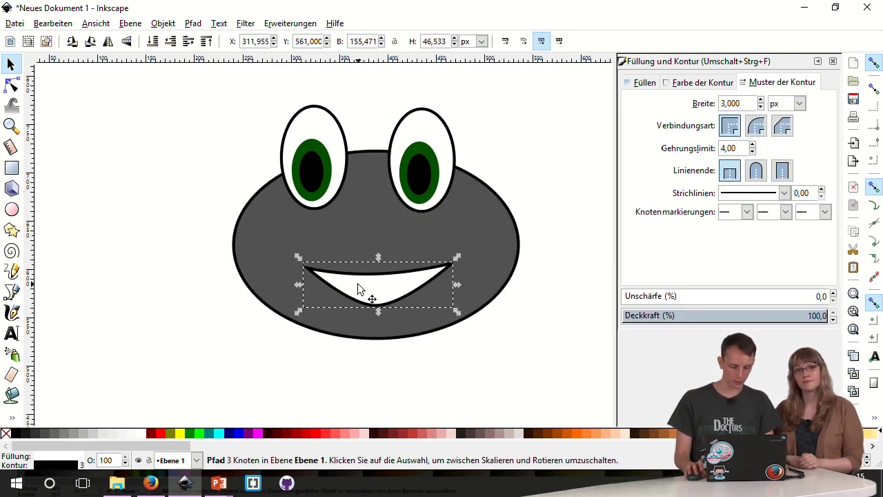
pyautogui.click(122, 267)
pyautogui.scroll(2, 334, 246)
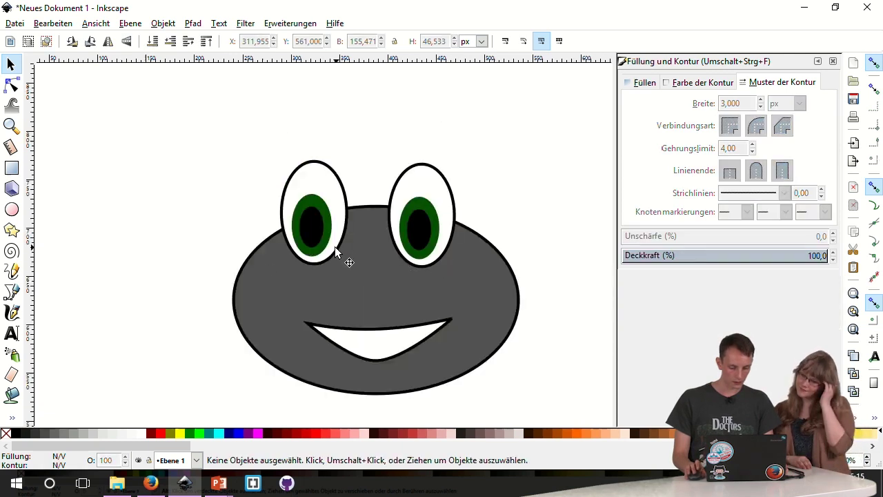
pyautogui.click(11, 209)
pyautogui.scroll(-6, 321, 237)
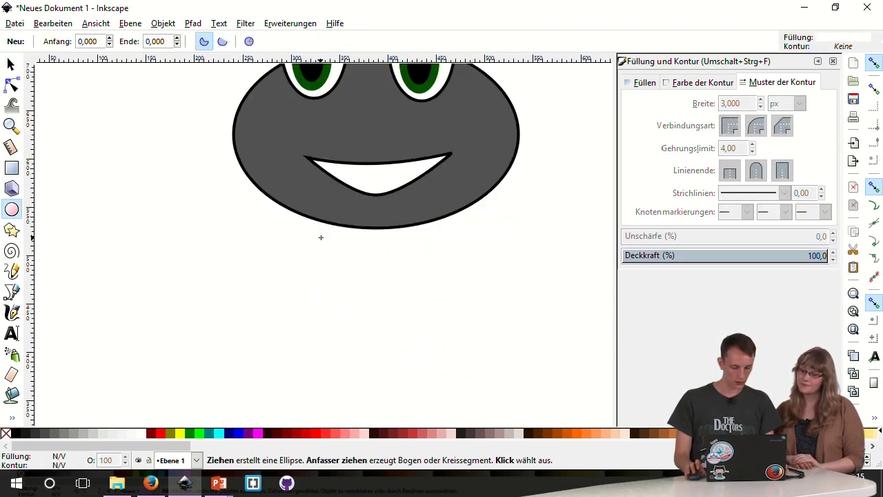
pyautogui.scroll(4, 384, 228)
pyautogui.moveTo(358, 235); pyautogui.dragTo(397, 262)
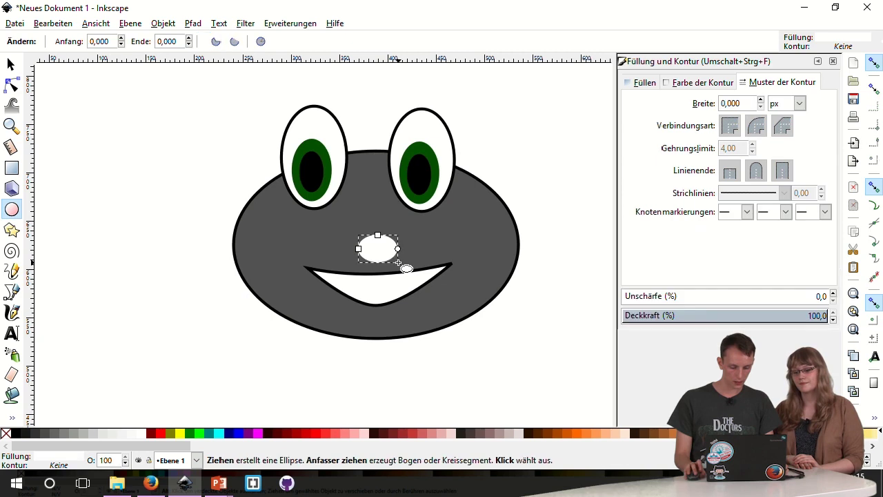
pyautogui.click(353, 434)
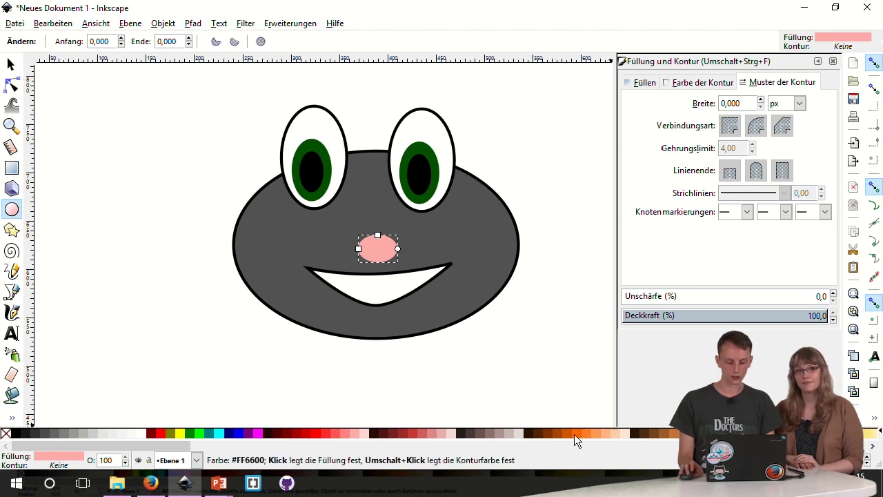
pyautogui.click(10, 64)
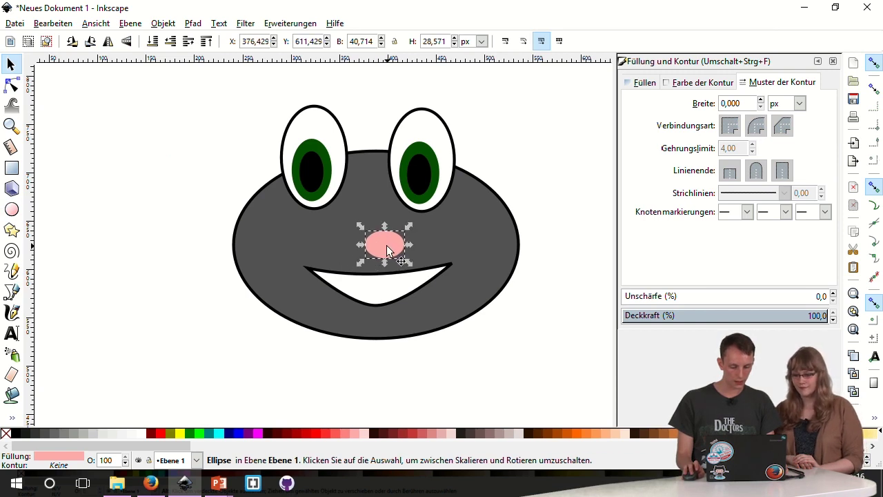
# - Convert the pink ellipse to a path and flatten its top into a crescent
pyautogui.click(163, 24)
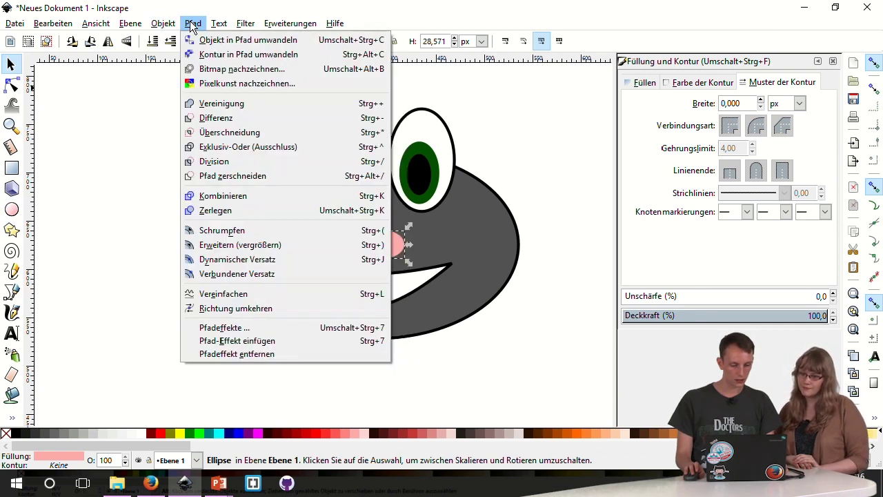
pyautogui.moveTo(193, 23)
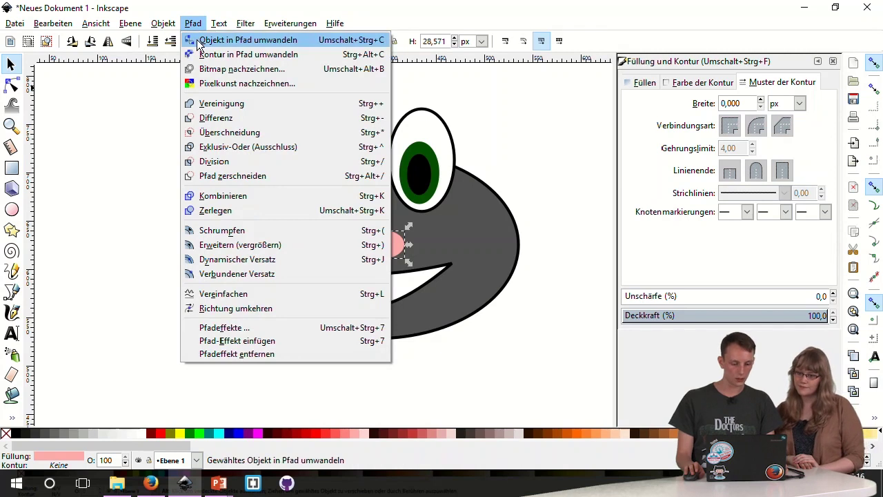
pyautogui.click(198, 40)
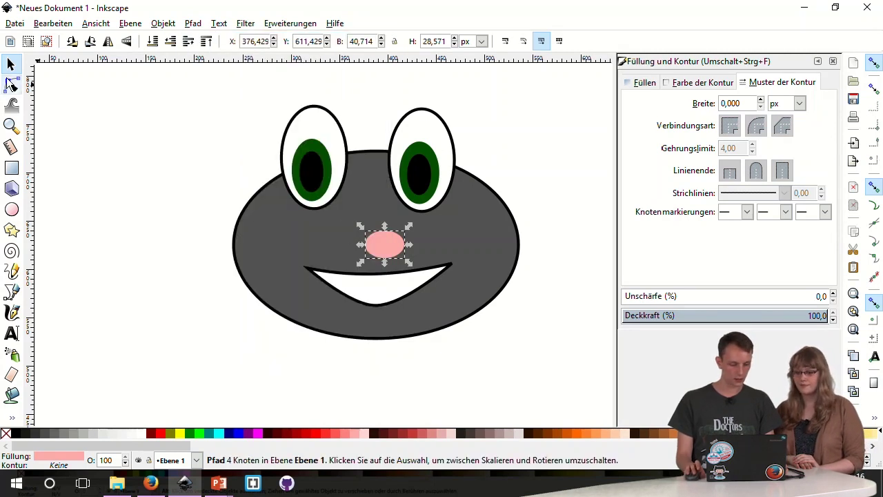
pyautogui.click(14, 86)
pyautogui.scroll(2, 414, 268)
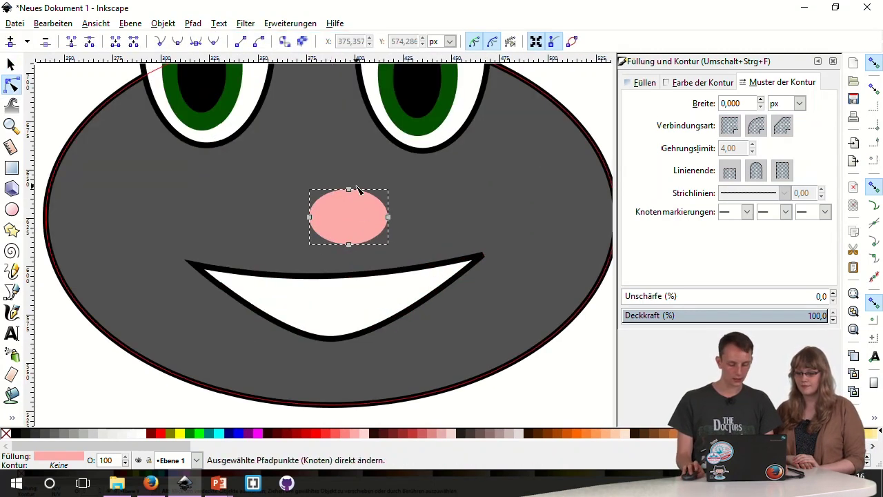
pyautogui.moveTo(349, 191); pyautogui.dragTo(351, 217)
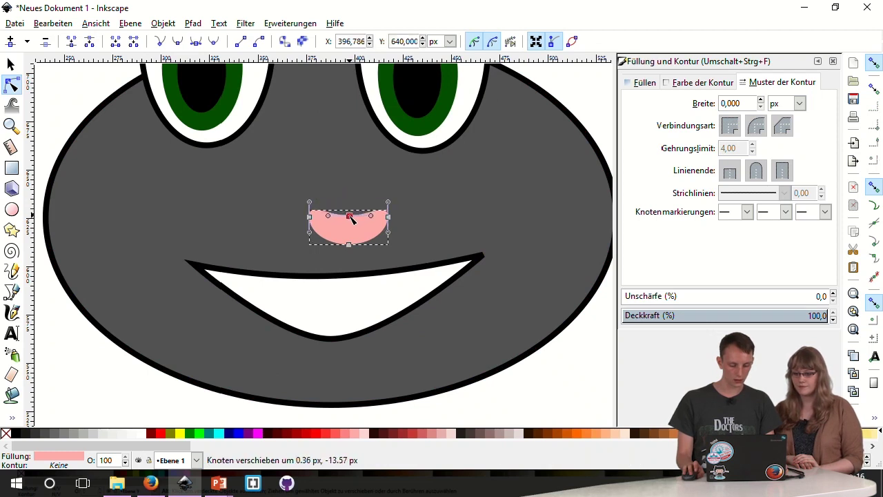
# - Move the pink shape down into the mouth as a tongue and deselect
pyautogui.press('s')
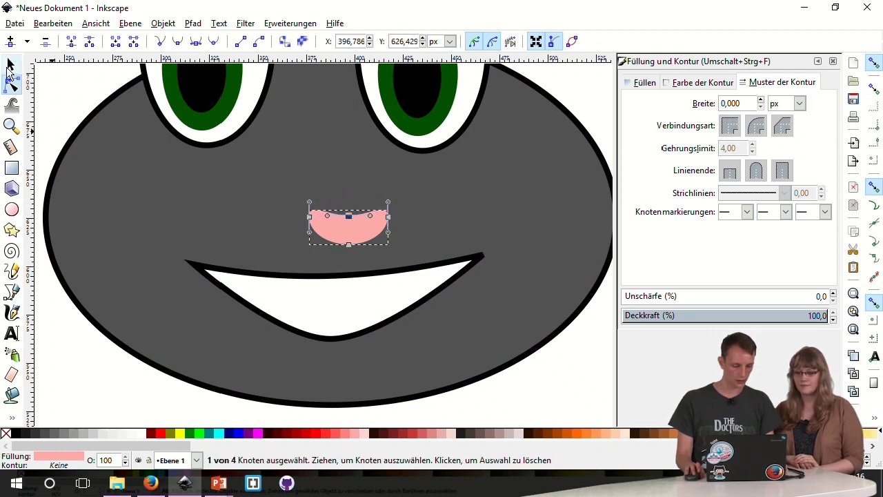
pyautogui.moveTo(336, 225); pyautogui.dragTo(318, 311)
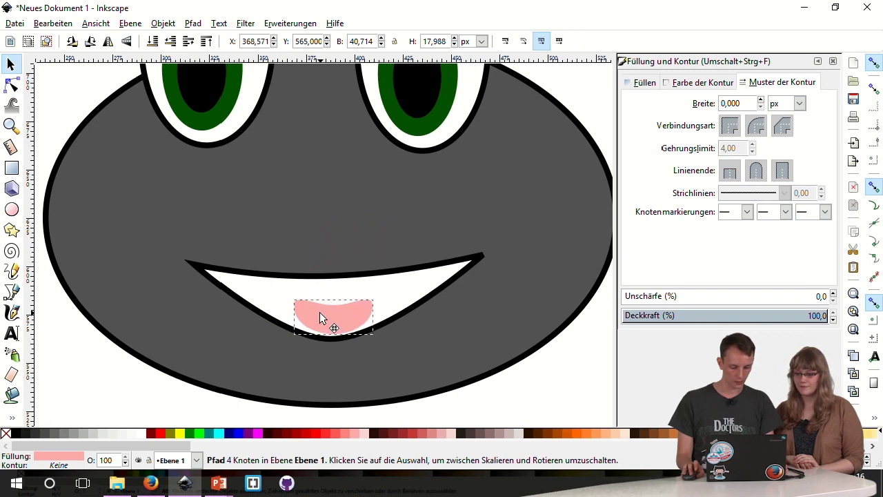
pyautogui.keyDown('ctrl'); pyautogui.scroll(-4, 316, 312); pyautogui.keyUp('ctrl')
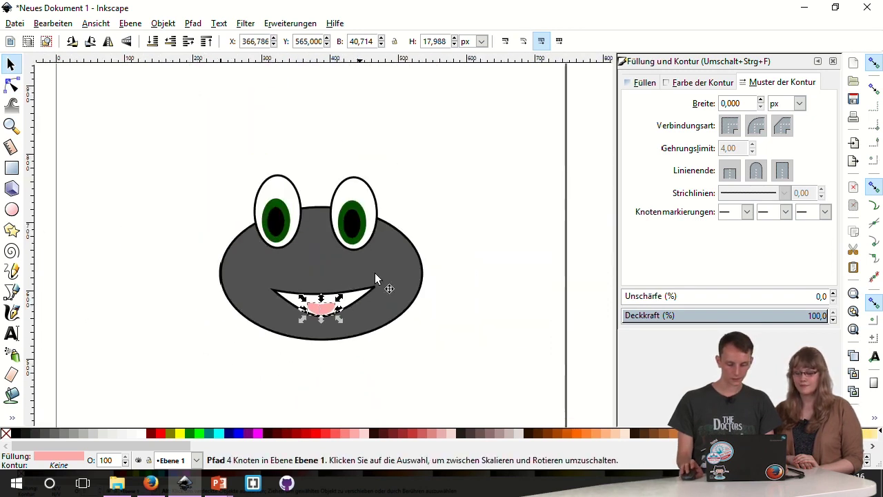
pyautogui.click(471, 176)
pyautogui.scroll(3, 416, 244)
pyautogui.scroll(-1, 315, 236)
pyautogui.scroll(-1, 315, 236)
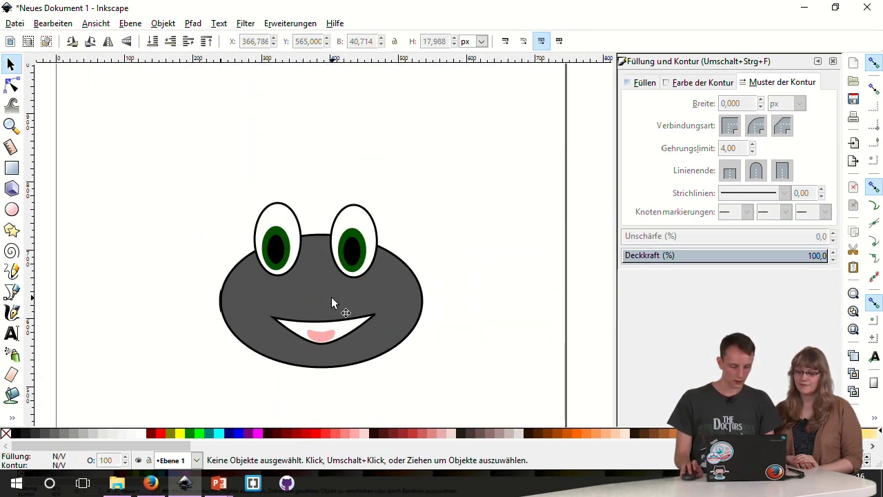
# - Duplicate the mouth, fill it black, flip it vertically and shrink it over the left eye
pyautogui.click(351, 330)
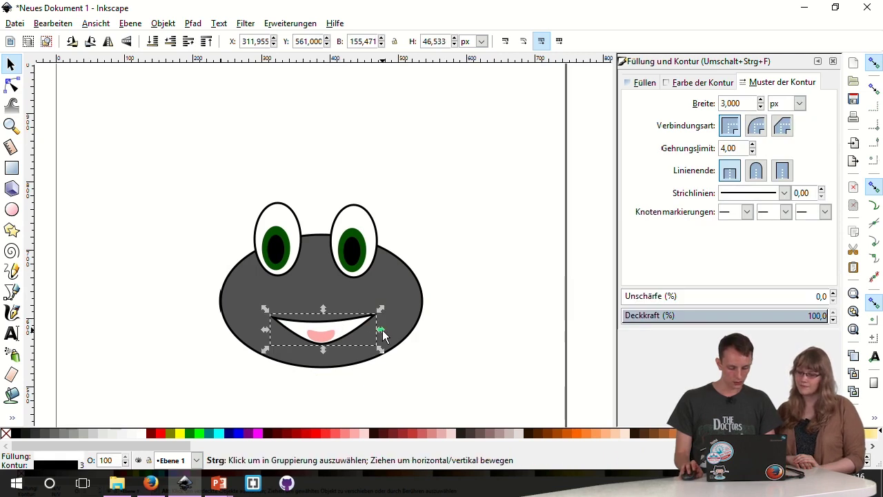
pyautogui.click(53, 23)
pyautogui.click(86, 200)
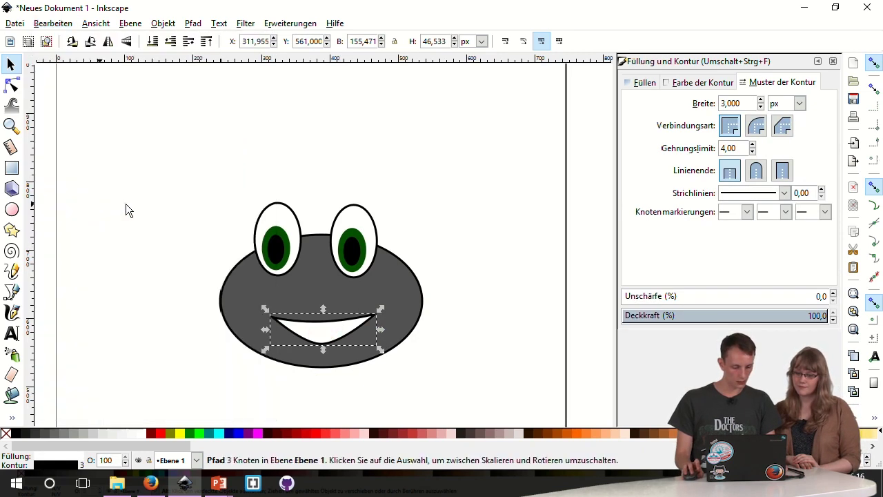
pyautogui.moveTo(314, 327); pyautogui.dragTo(275, 169)
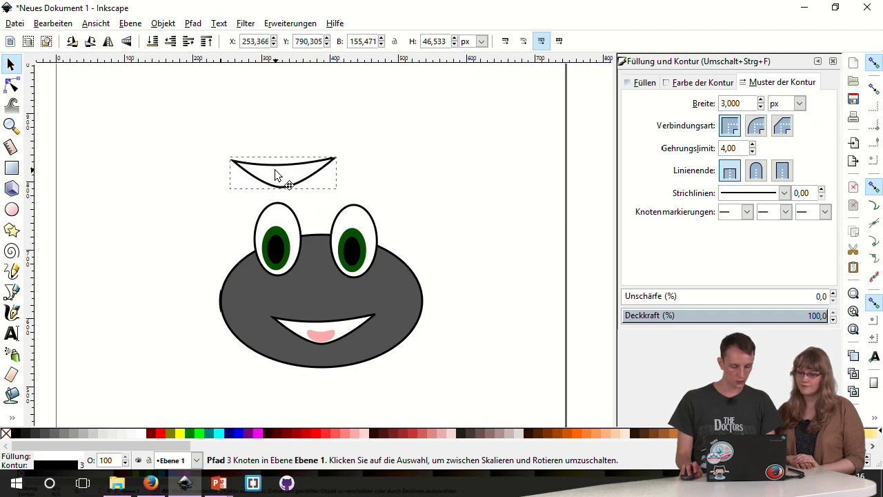
pyautogui.click(16, 433)
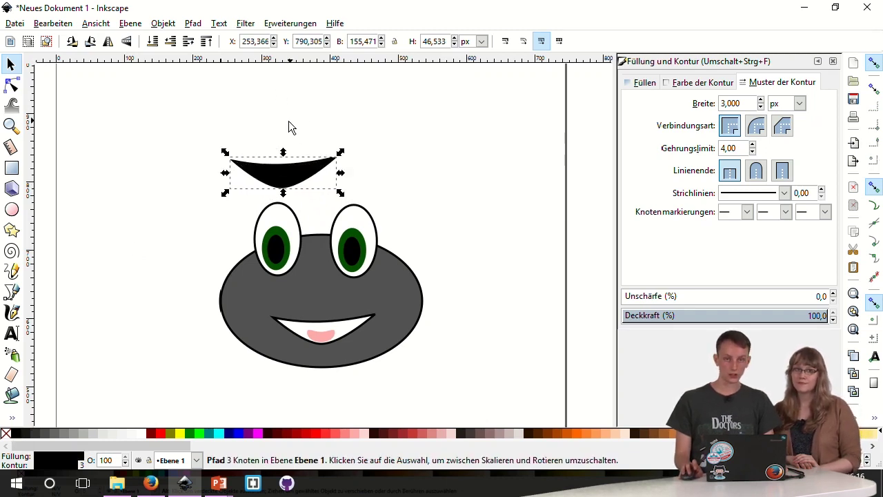
pyautogui.click(126, 41)
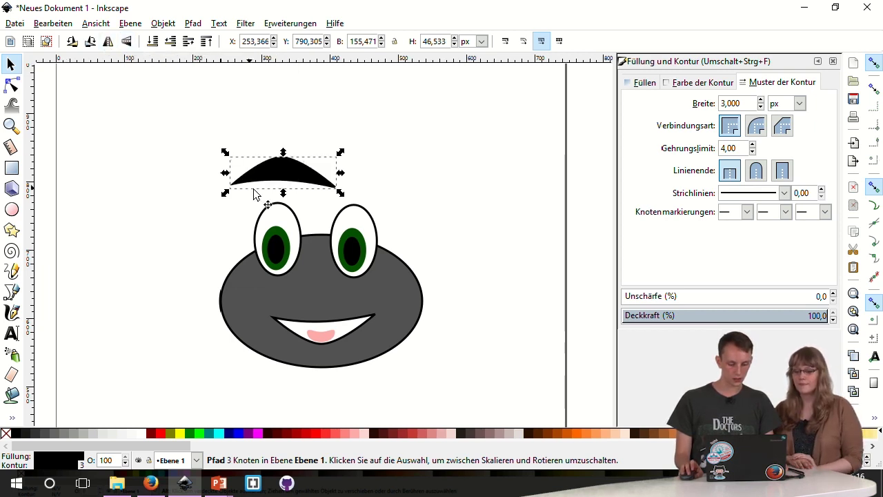
pyautogui.moveTo(340, 196)
pyautogui.mouseDown()
pyautogui.moveTo(299, 173)
pyautogui.moveTo(287, 194)
pyautogui.mouseUp()
# - Duplicate the eyebrow and place the copy above the right eye
pyautogui.click(53, 24)
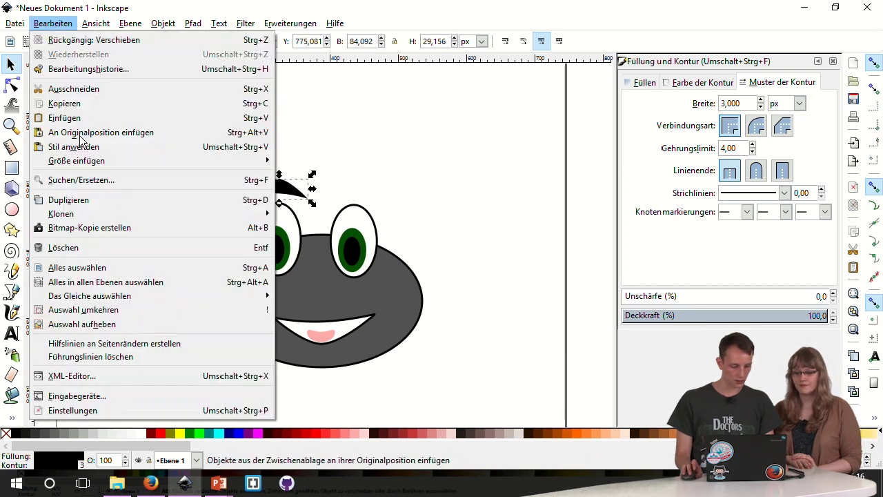
pyautogui.click(93, 200)
pyautogui.moveTo(279, 191); pyautogui.dragTo(356, 192)
pyautogui.scroll(-2, 452, 209)
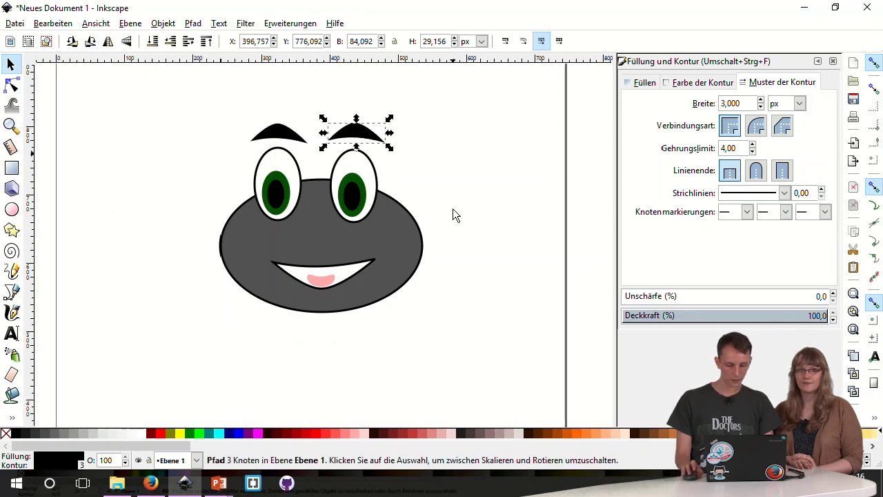
pyautogui.click(11, 293)
pyautogui.scroll(2, 456, 295)
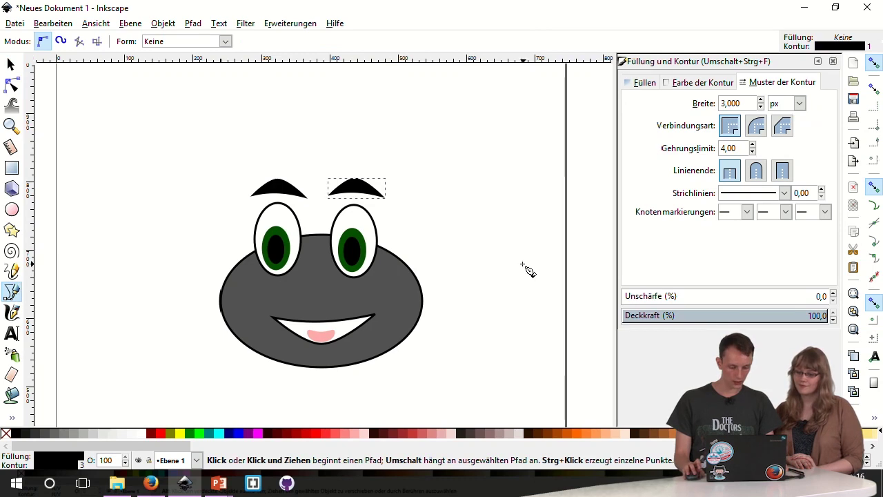
# - Draw a closed zigzag leg path from the body's right edge
pyautogui.click(398, 264)
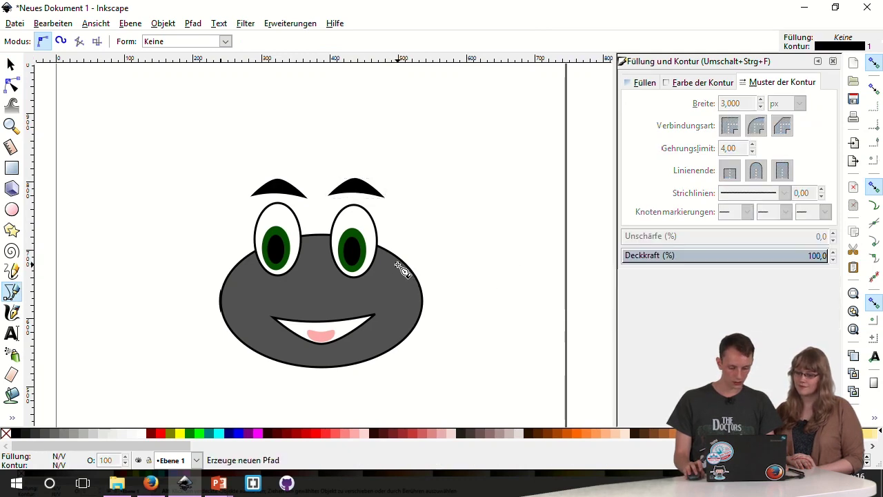
pyautogui.click(501, 207)
pyautogui.scroll(-1, 552, 295)
pyautogui.scroll(-1, 552, 295)
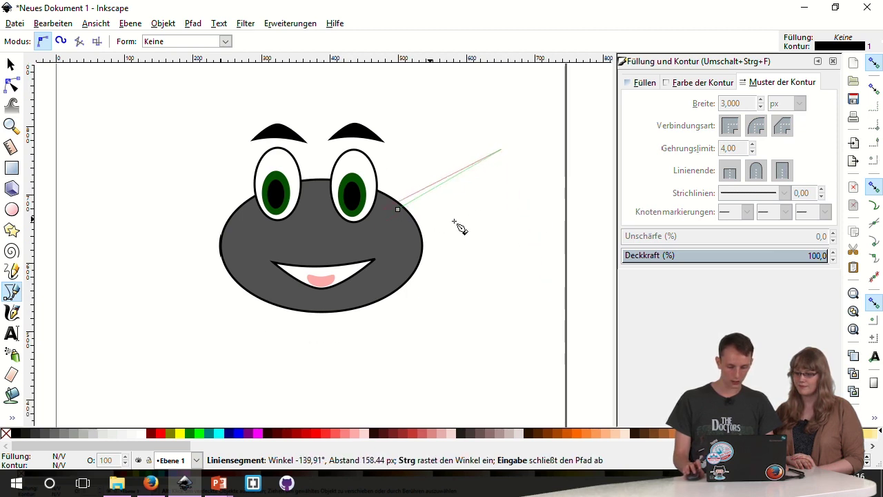
pyautogui.click(582, 300)
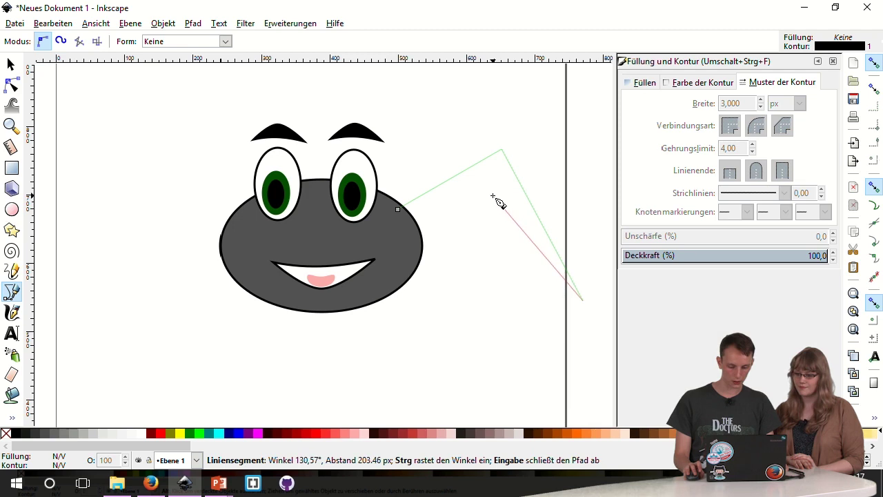
pyautogui.click(493, 197)
pyautogui.click(398, 209)
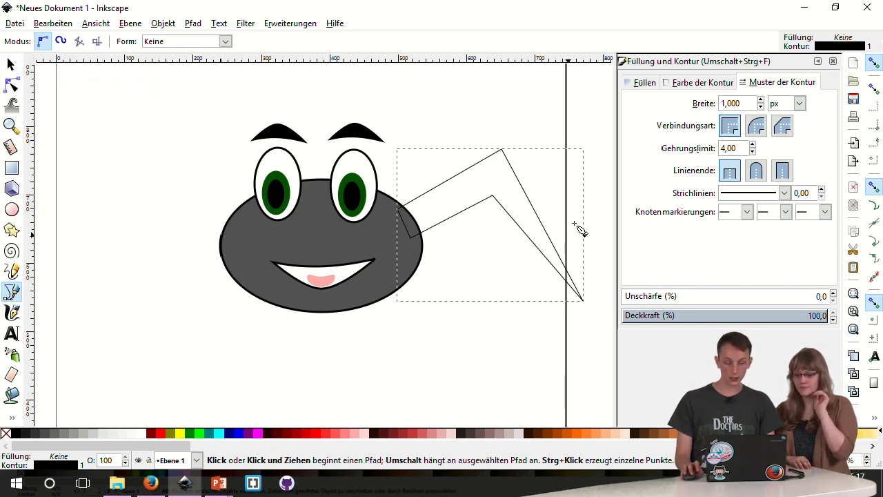
# - Fill the leg with the face's dark grey using the Dropper
pyautogui.click(11, 64)
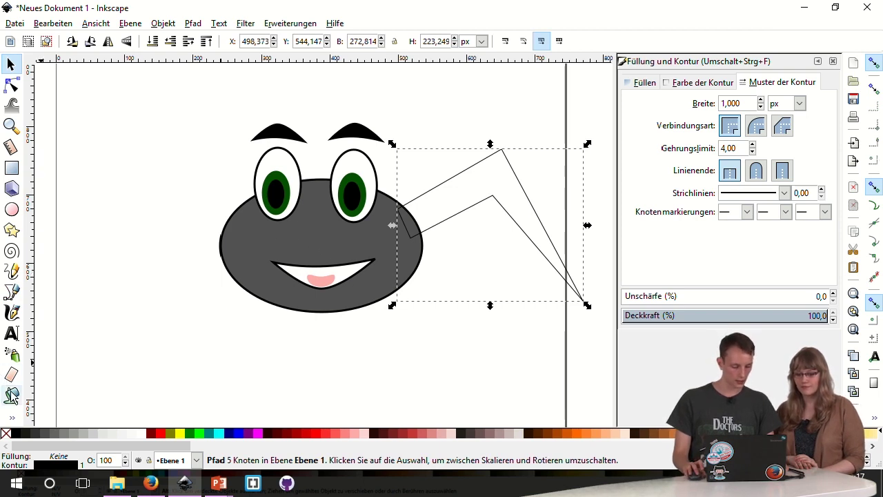
pyautogui.click(11, 419)
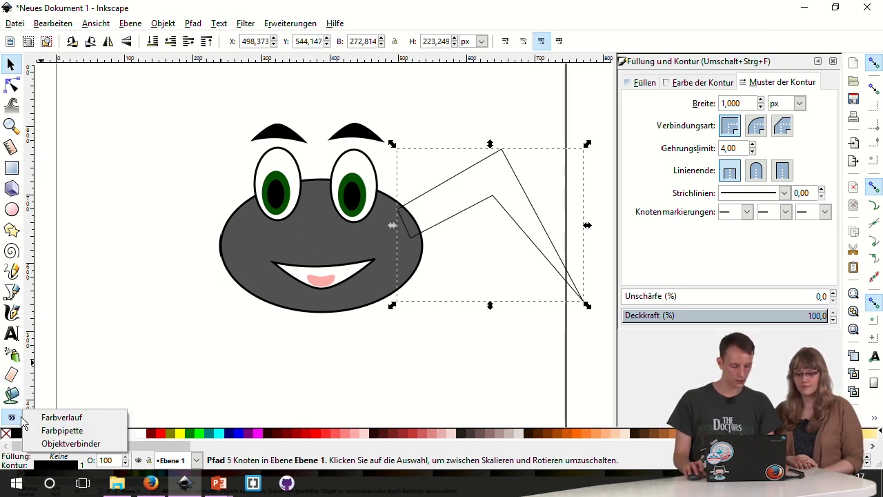
pyautogui.click(62, 431)
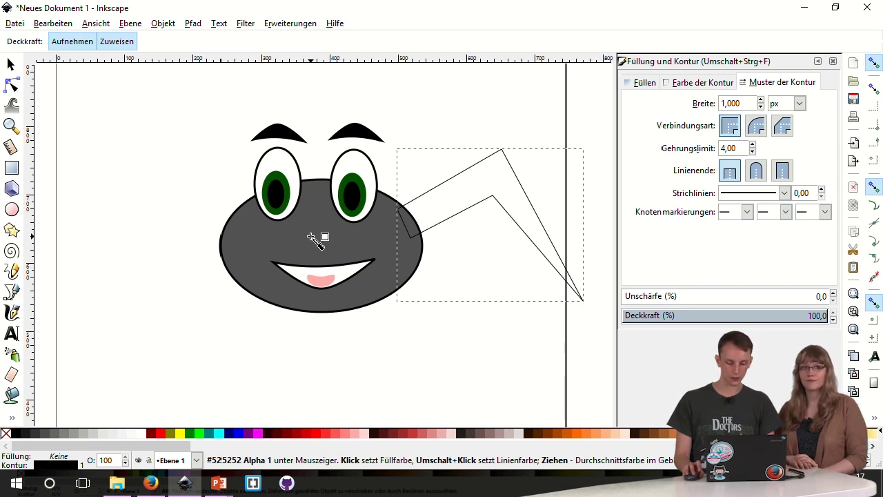
pyautogui.click(311, 236)
pyautogui.click(11, 65)
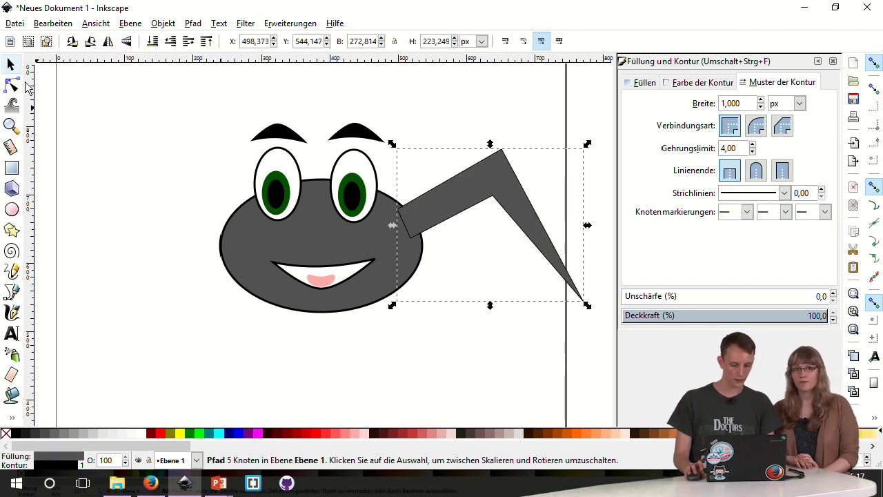
# - Set the leg's stroke width to 3 px
pyautogui.scroll(-1, 489, 214)
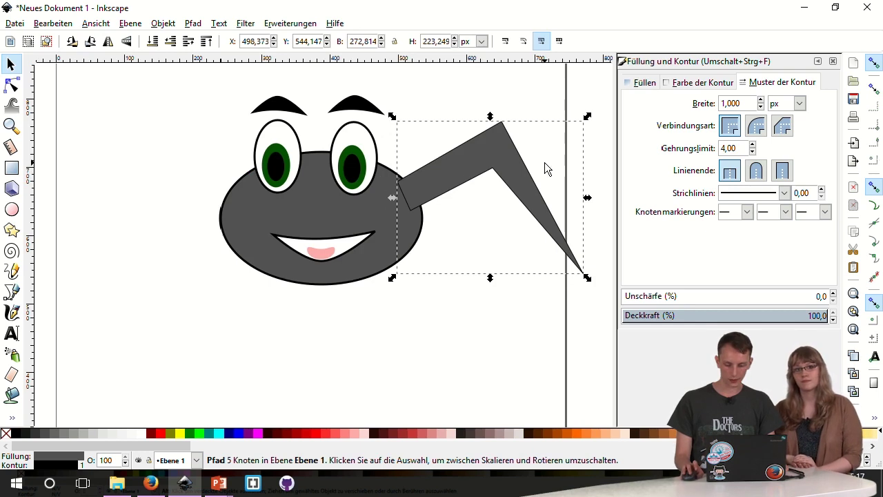
pyautogui.moveTo(744, 105); pyautogui.dragTo(704, 97)
pyautogui.write('3')
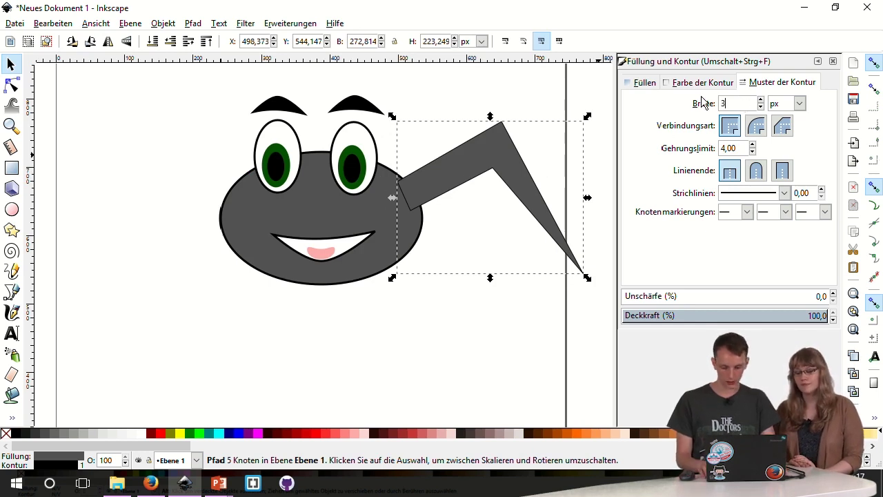
pyautogui.press('Return')
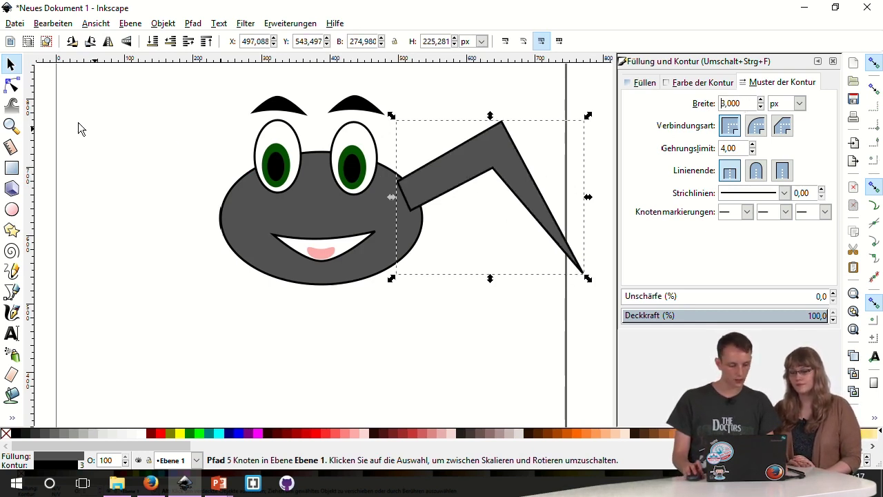
pyautogui.click(12, 85)
pyautogui.keyDown('ctrl'); pyautogui.scroll(1, 510, 132); pyautogui.keyUp('ctrl')
pyautogui.click(499, 120)
# - Make the leg's top bend and inner corner nodes smooth and reshape their curves
pyautogui.click(177, 42)
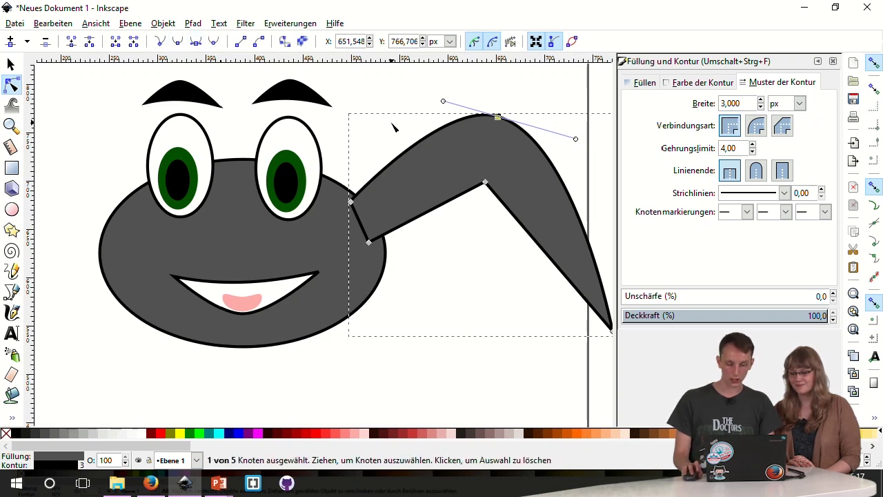
pyautogui.moveTo(576, 140); pyautogui.dragTo(525, 123)
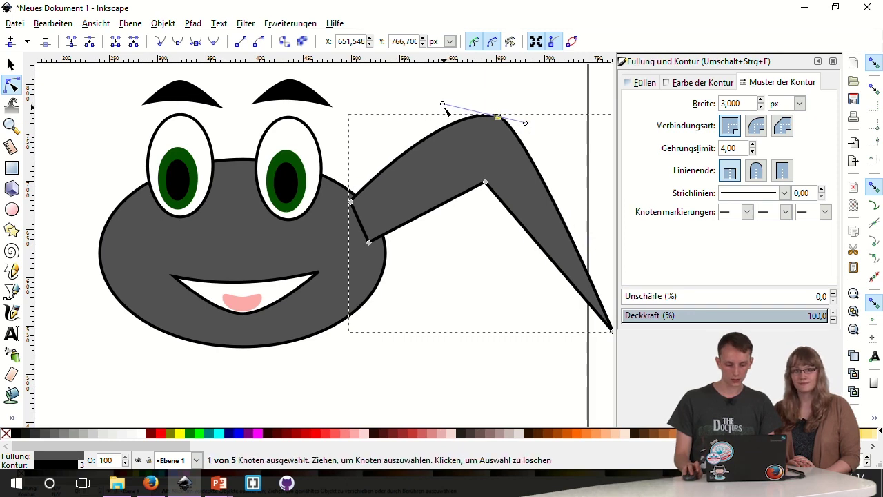
pyautogui.moveTo(443, 105); pyautogui.dragTo(468, 112)
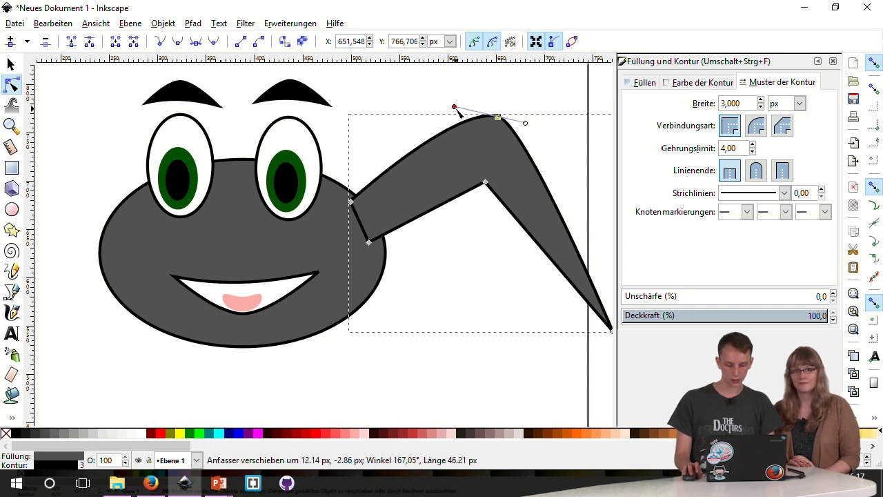
pyautogui.click(484, 184)
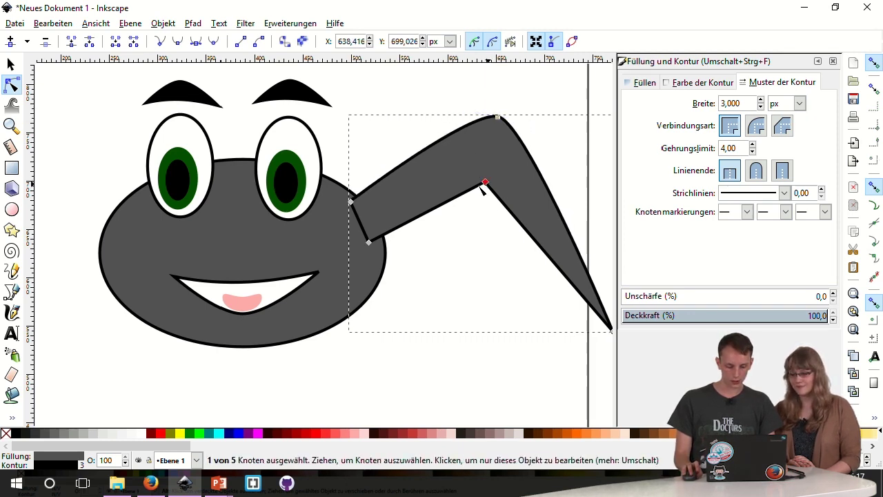
pyautogui.click(176, 44)
pyautogui.moveTo(549, 195); pyautogui.dragTo(466, 179)
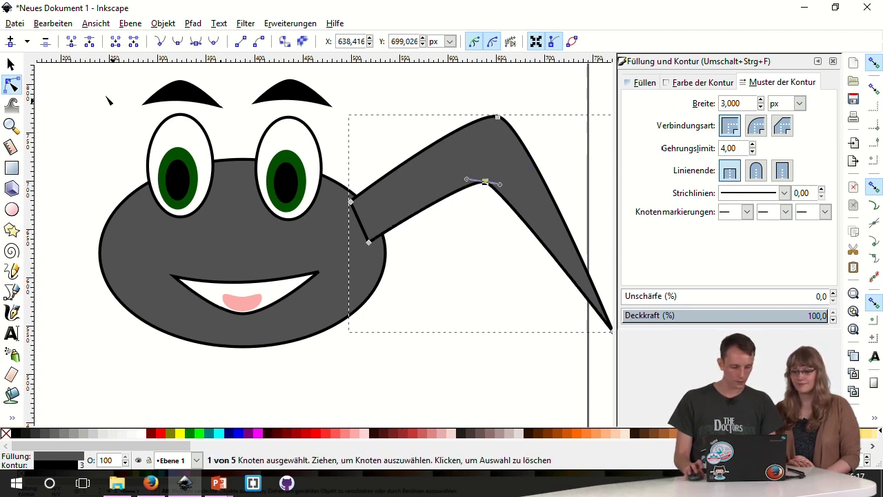
pyautogui.click(11, 64)
pyautogui.keyDown('ctrl'); pyautogui.scroll(-1, 483, 165); pyautogui.keyUp('ctrl')
pyautogui.keyDown('ctrl'); pyautogui.scroll(-1, 512, 176); pyautogui.keyUp('ctrl')
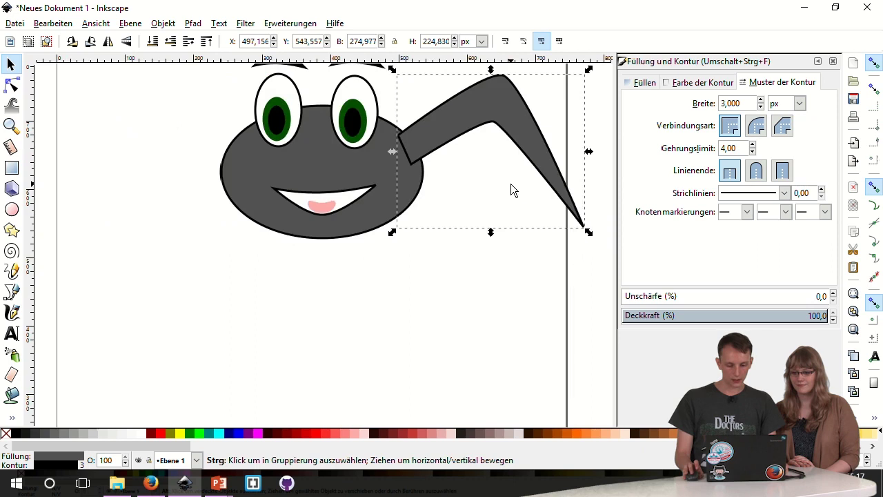
pyautogui.keyDown('ctrl'); pyautogui.scroll(-1, 507, 183); pyautogui.keyUp('ctrl')
pyautogui.scroll(3, 431, 184)
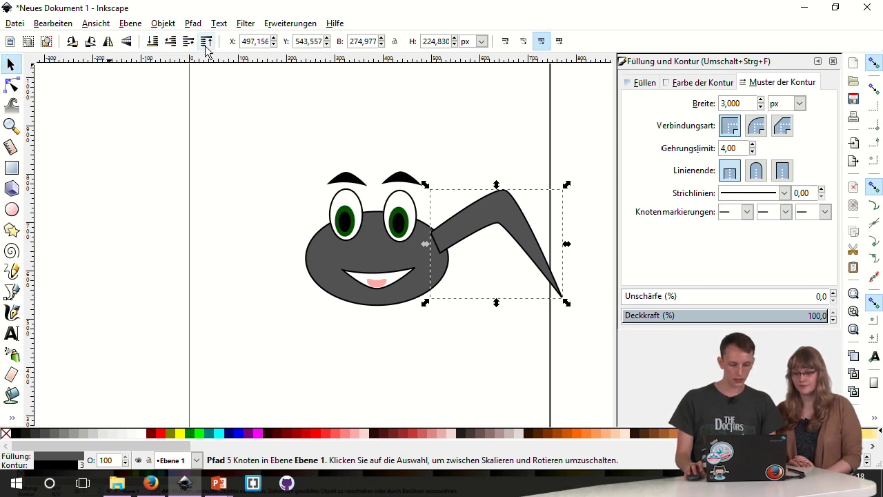
# - Lower the leg behind the body and add a copy rotated 8° just above it
pyautogui.click(157, 42)
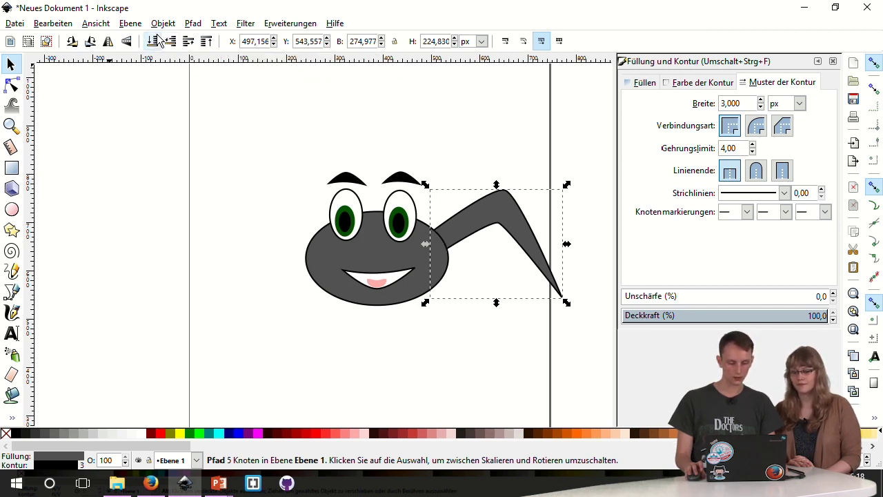
pyautogui.scroll(-2, 393, 189)
pyautogui.scroll(1, 423, 186)
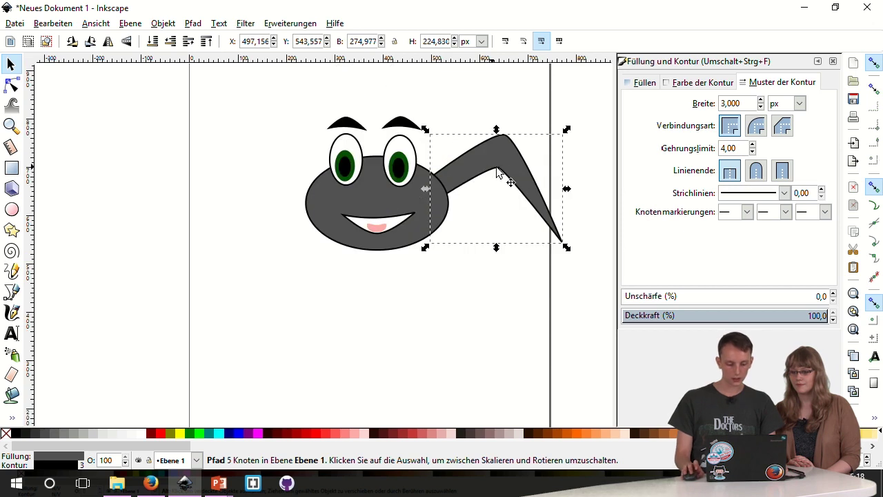
pyautogui.click(525, 193)
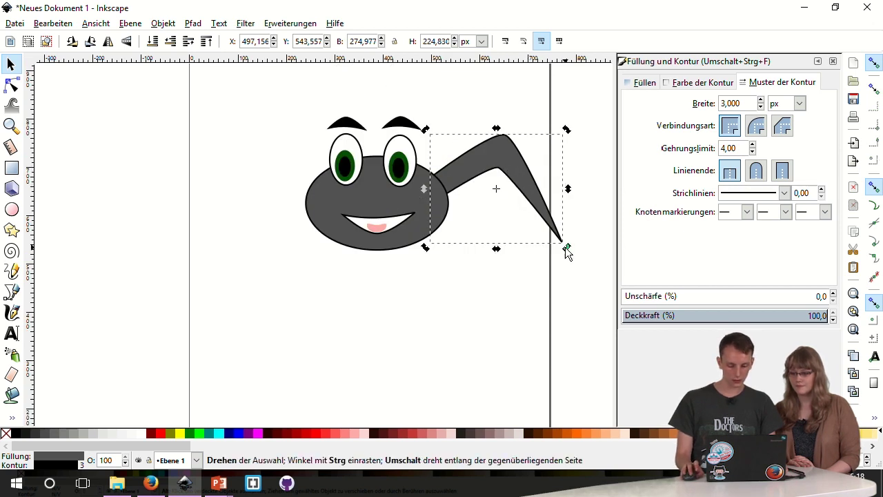
pyautogui.click(71, 25)
pyautogui.click(94, 199)
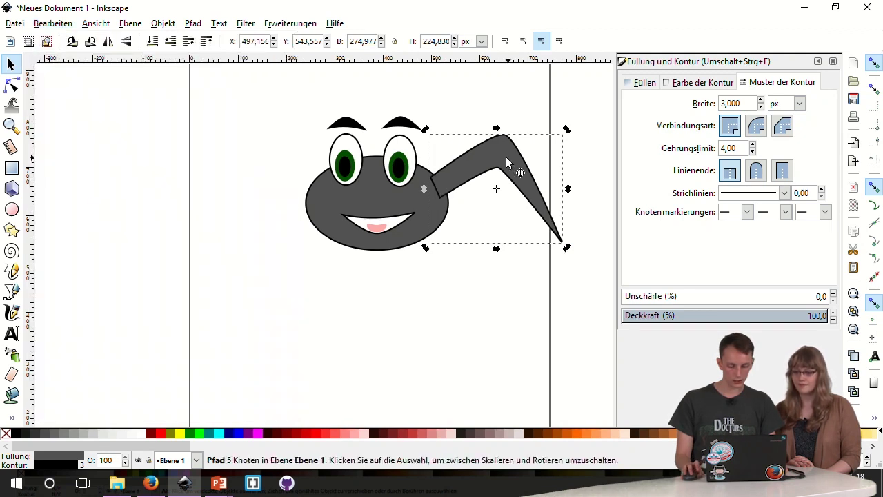
pyautogui.moveTo(507, 162); pyautogui.dragTo(505, 188)
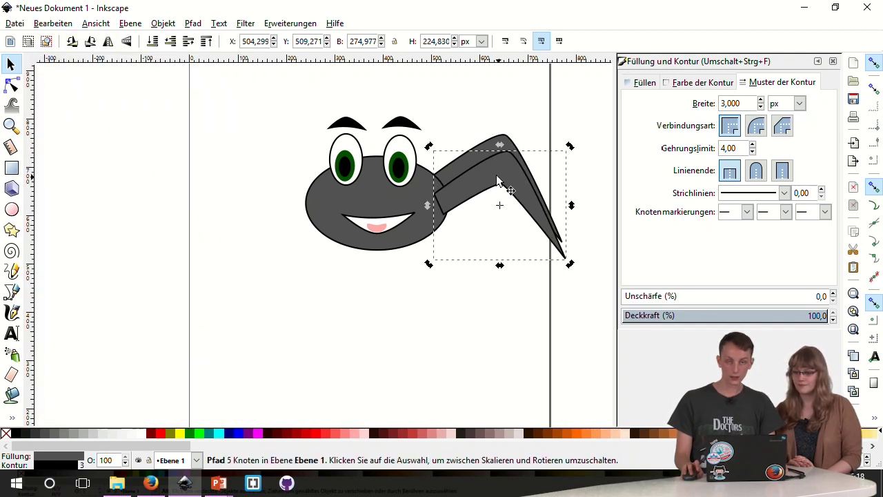
pyautogui.hotkey('ctrl', 'z')
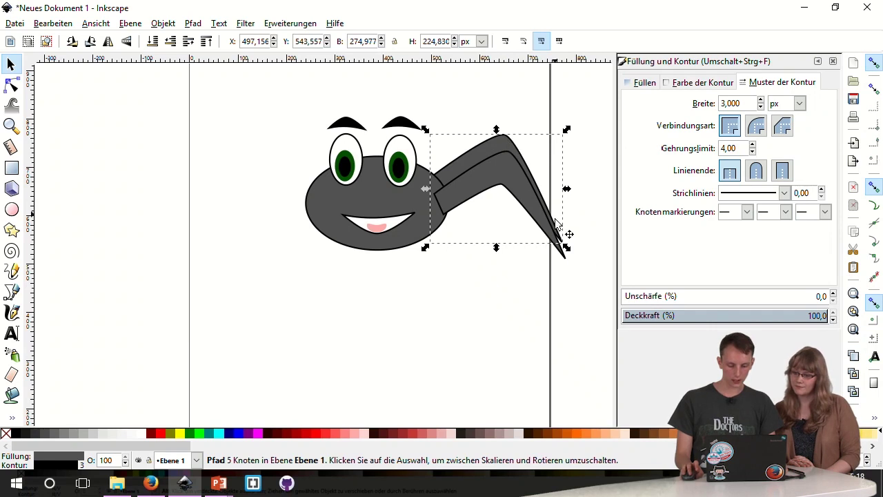
pyautogui.click(508, 150)
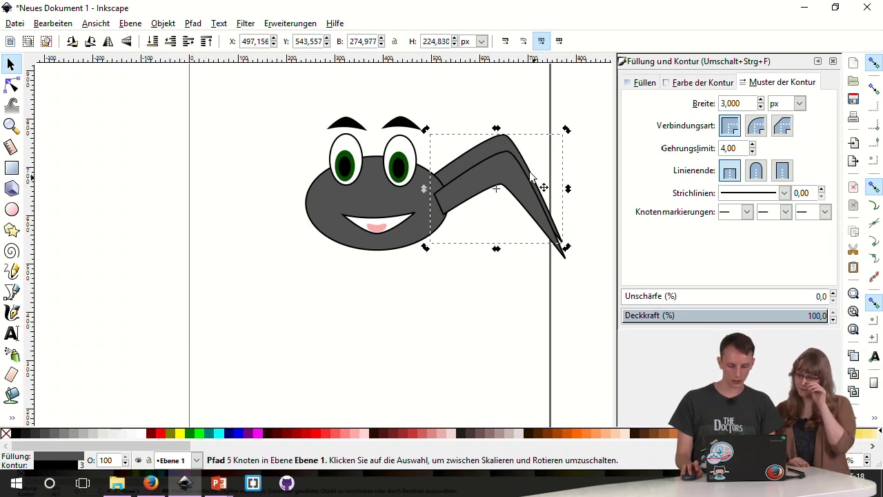
pyautogui.moveTo(567, 247); pyautogui.dragTo(577, 226)
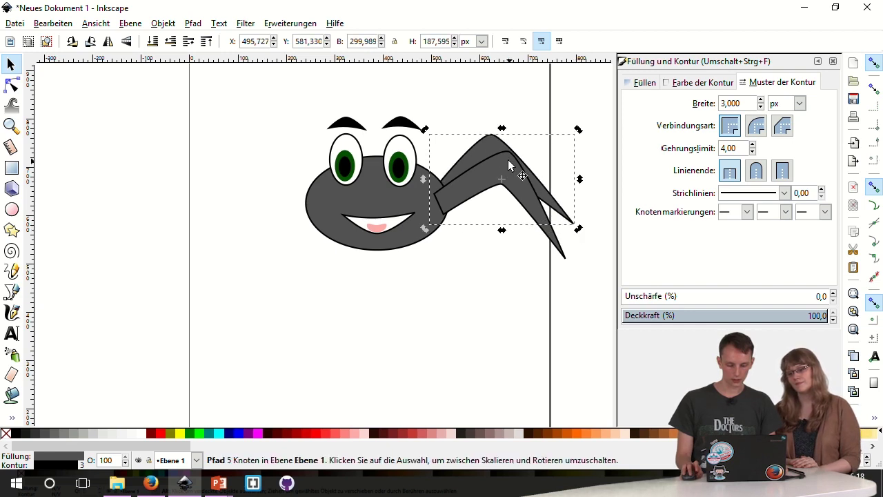
pyautogui.moveTo(490, 148); pyautogui.dragTo(484, 137)
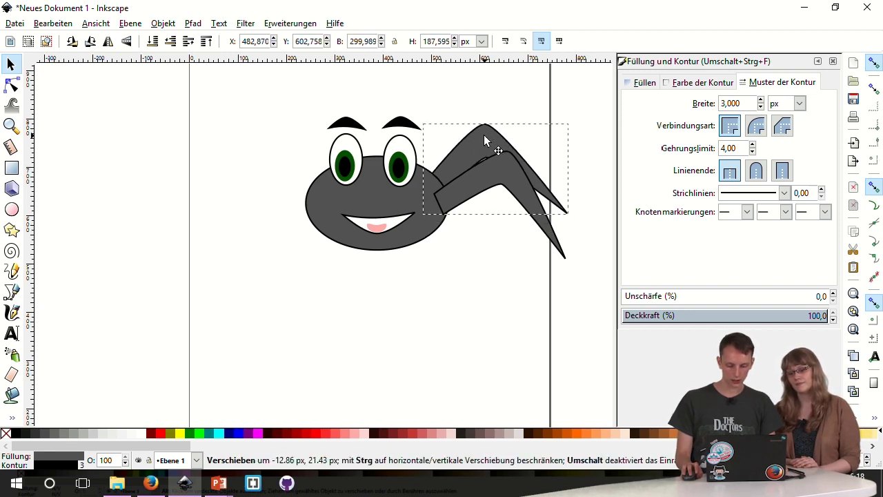
pyautogui.click(515, 200)
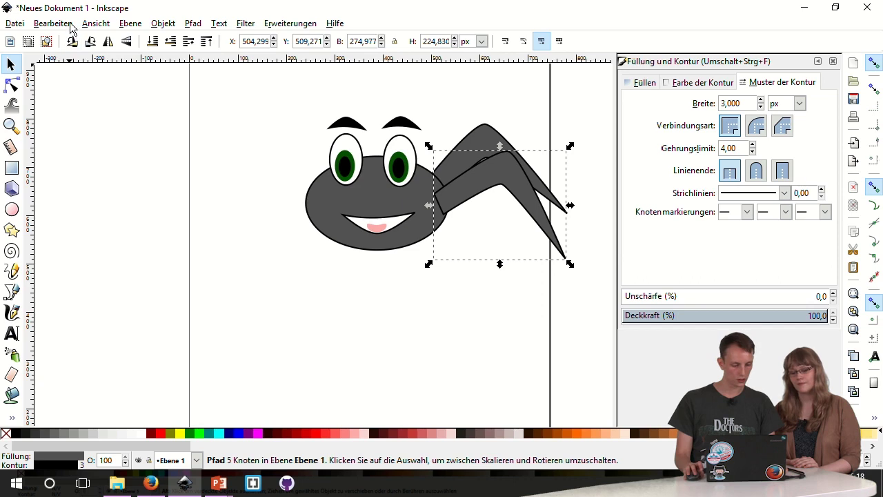
# - Add a second leg copy below the first, rotated clockwise
pyautogui.click(69, 25)
pyautogui.click(68, 199)
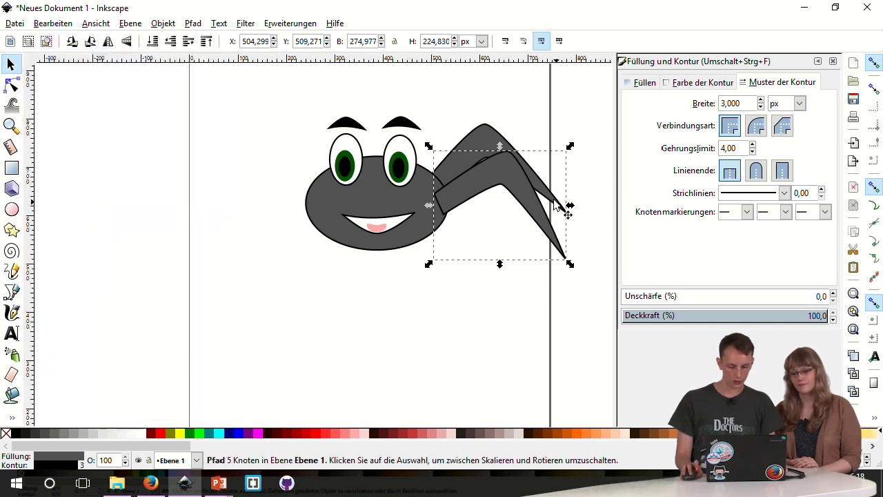
pyautogui.moveTo(553, 201); pyautogui.dragTo(513, 215)
pyautogui.click(543, 258)
pyautogui.moveTo(562, 286); pyautogui.dragTo(556, 295)
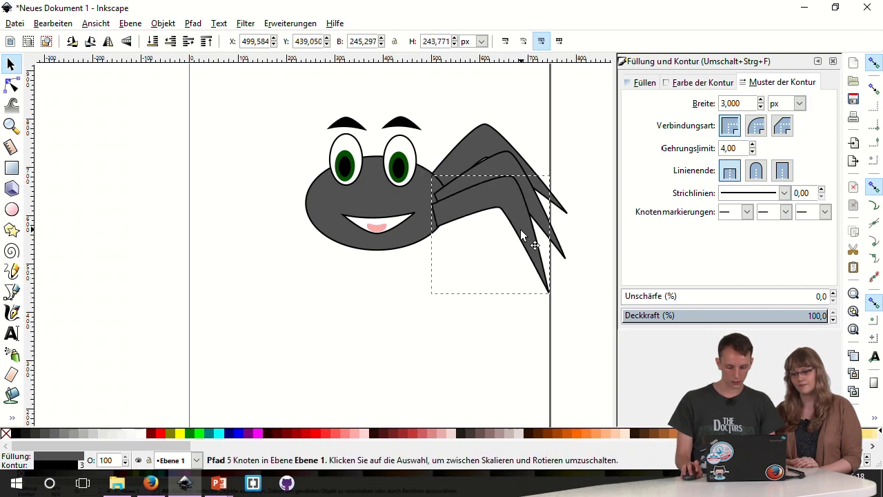
pyautogui.moveTo(520, 229); pyautogui.dragTo(518, 230)
# - Add a third, lower rotated leg copy, then select all four right legs
pyautogui.click(62, 23)
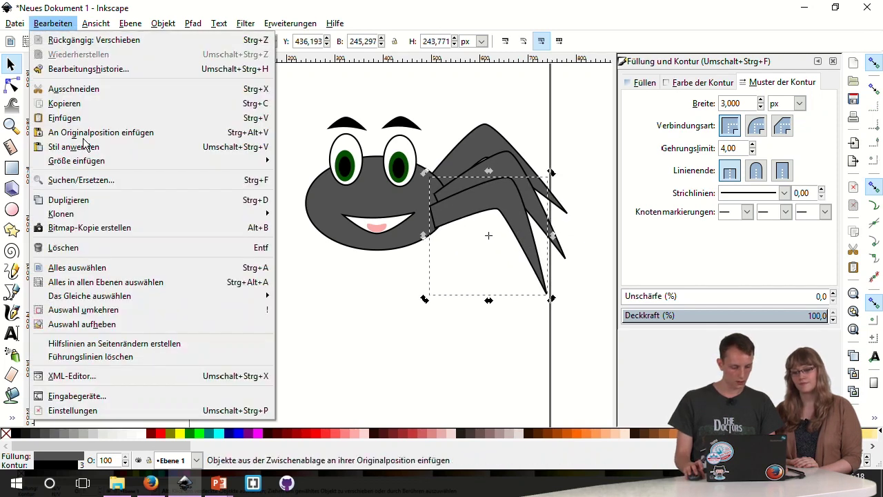
pyautogui.click(103, 203)
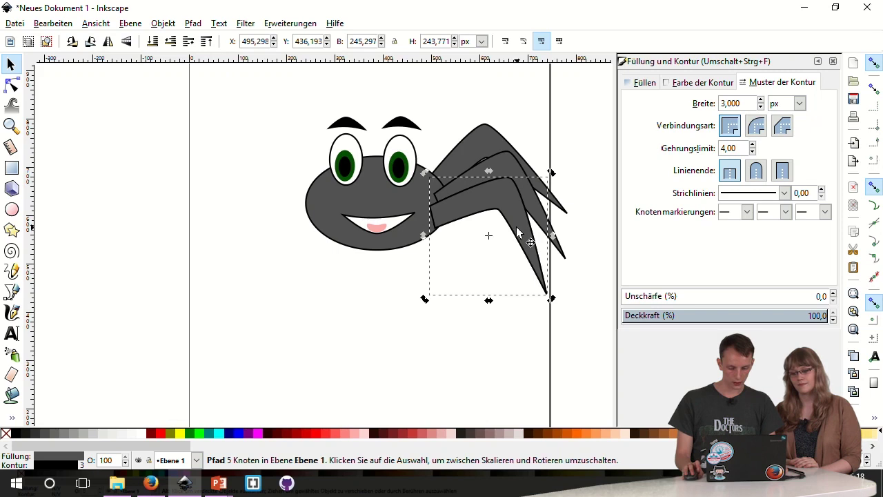
pyautogui.moveTo(517, 233); pyautogui.dragTo(515, 253)
pyautogui.click(524, 262)
pyautogui.moveTo(545, 311); pyautogui.dragTo(526, 323)
pyautogui.moveTo(516, 257); pyautogui.dragTo(505, 250)
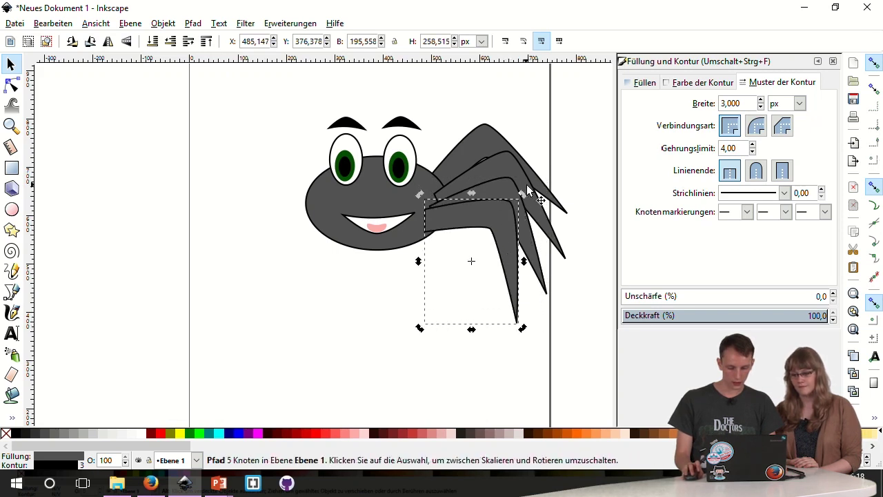
pyautogui.keyDown('shift'); pyautogui.click(528, 243); pyautogui.keyUp('shift')
pyautogui.keyDown('shift'); pyautogui.click(535, 208); pyautogui.keyUp('shift')
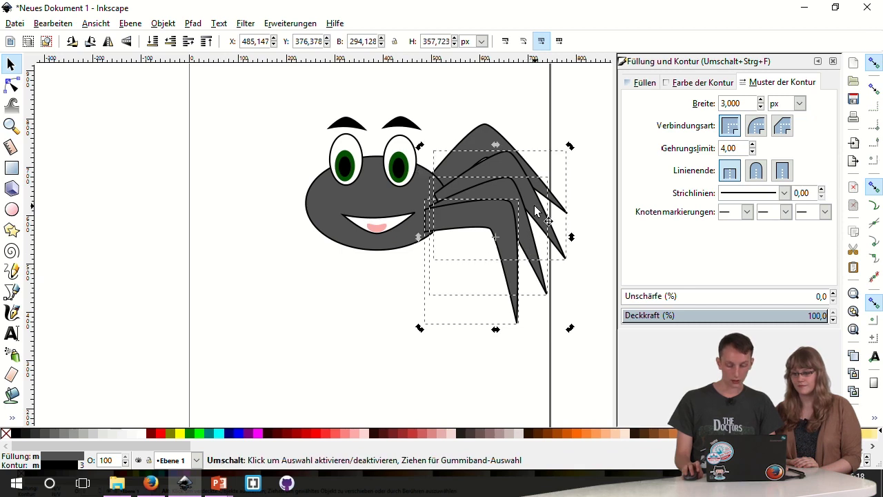
pyautogui.keyDown('shift'); pyautogui.click(474, 142); pyautogui.keyUp('shift')
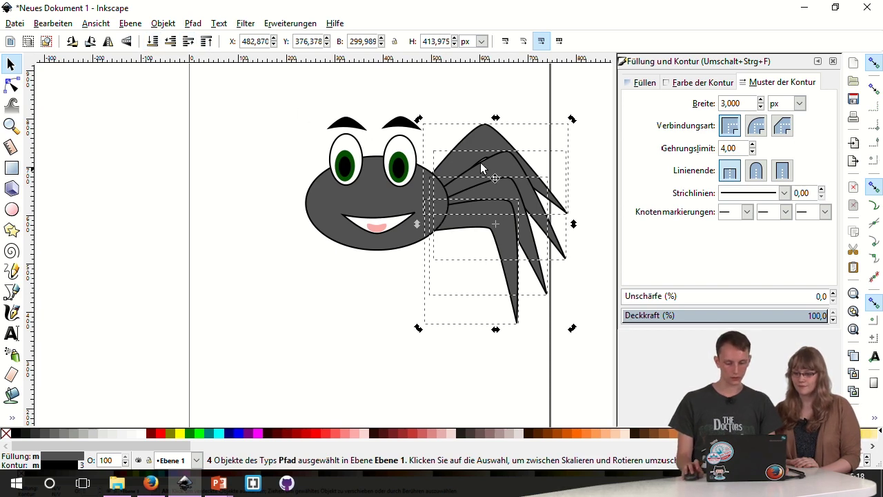
# - Duplicate the four legs, flip them horizontally, move them left and lower them to the bottom
pyautogui.click(46, 24)
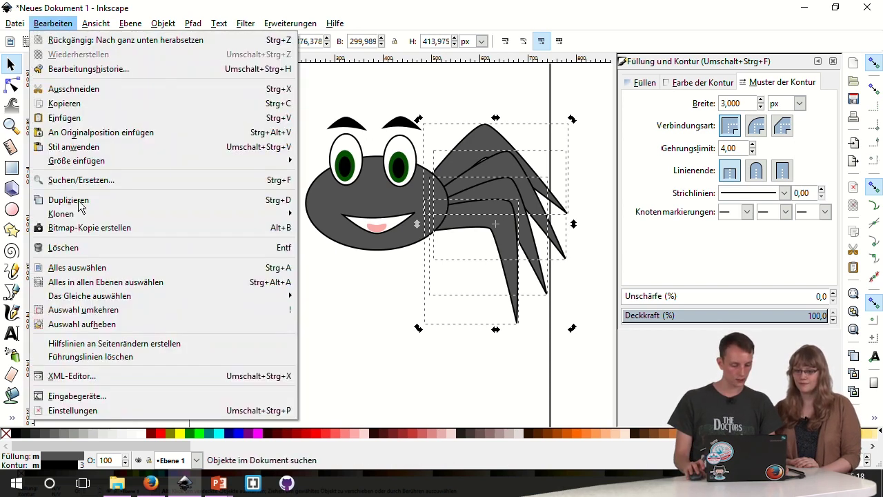
pyautogui.click(107, 200)
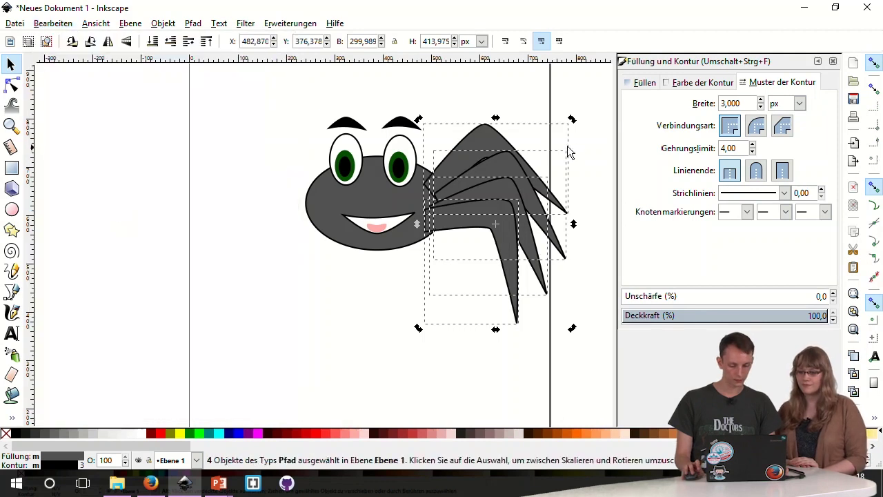
pyautogui.click(108, 42)
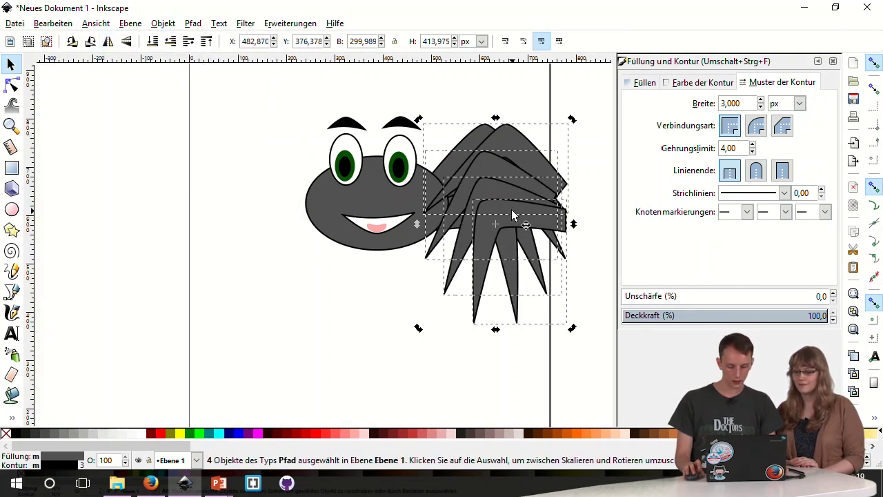
pyautogui.moveTo(512, 209)
pyautogui.mouseDown()
pyautogui.moveTo(288, 233)
pyautogui.moveTo(359, 199)
pyautogui.moveTo(375, 230)
pyautogui.moveTo(242, 206)
pyautogui.moveTo(356, 235)
pyautogui.moveTo(251, 246)
pyautogui.moveTo(256, 228)
pyautogui.moveTo(287, 247)
pyautogui.moveTo(275, 189)
pyautogui.moveTo(294, 201)
pyautogui.moveTo(258, 209)
pyautogui.moveTo(270, 214)
pyautogui.mouseUp()
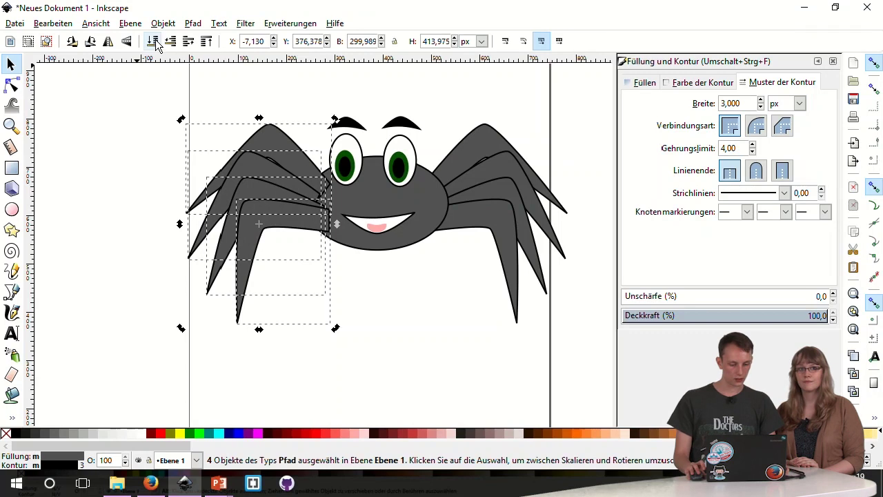
pyautogui.click(154, 42)
# - Deselect everything and scroll around to check the full page with the spider
pyautogui.click(419, 273)
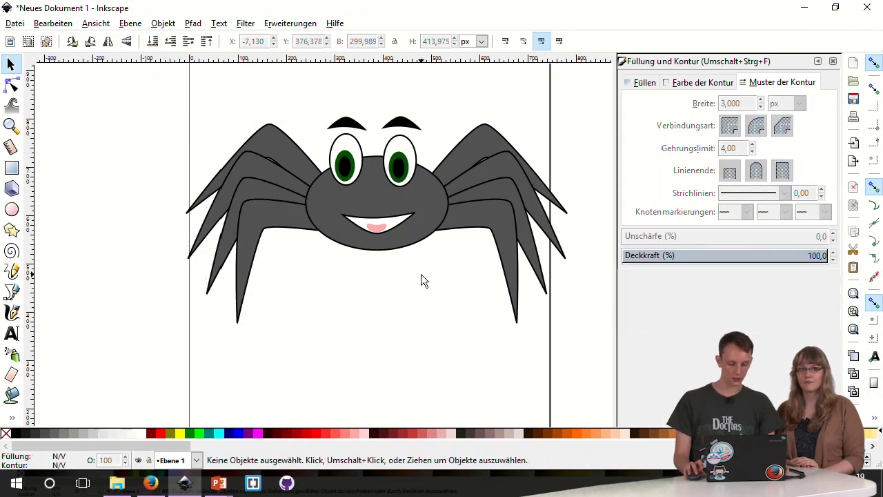
pyautogui.keyDown('ctrl'); pyautogui.scroll(-2, 424, 300); pyautogui.keyUp('ctrl')
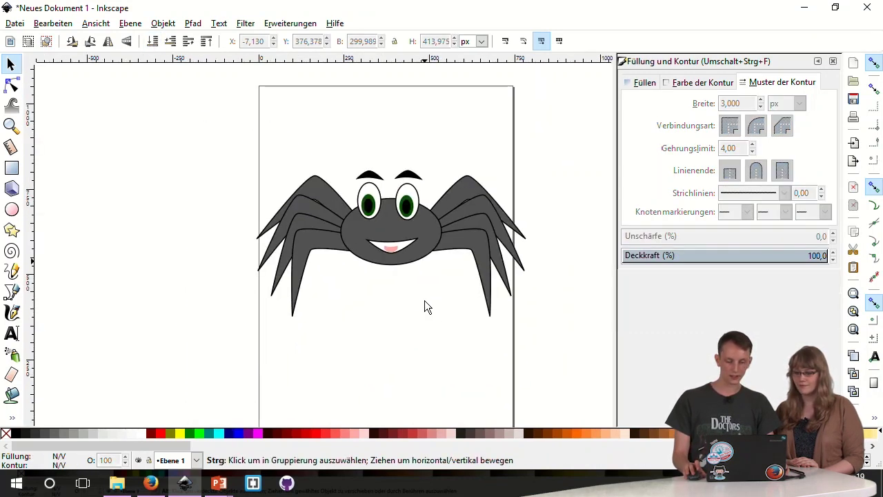
pyautogui.keyDown('shift'); pyautogui.hscroll(1, 439, 317); pyautogui.keyUp('shift')
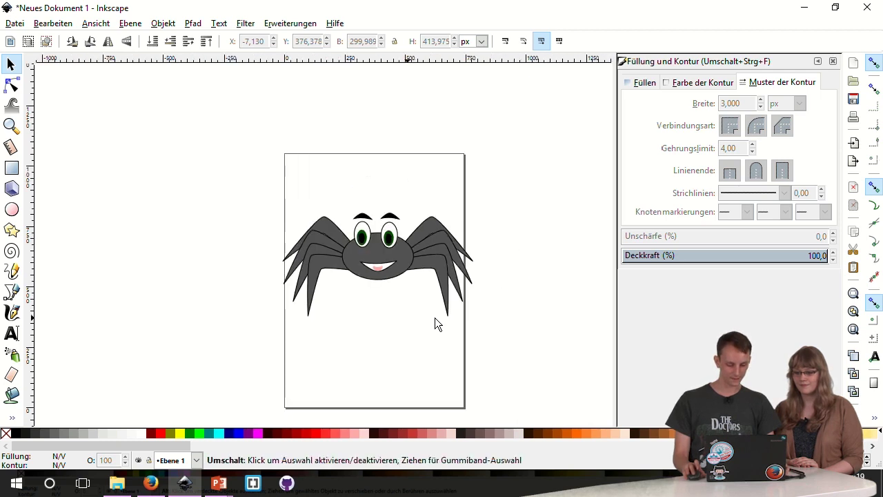
pyautogui.keyDown('shift'); pyautogui.hscroll(1, 435, 317); pyautogui.keyUp('shift')
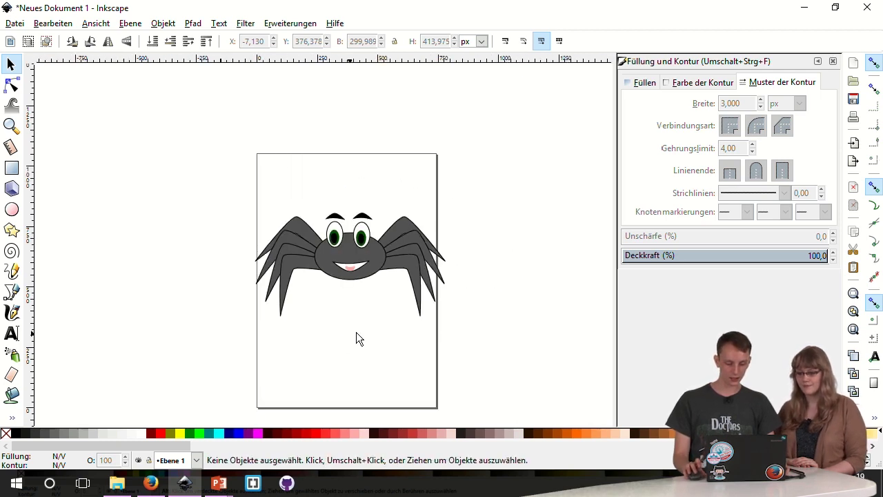
pyautogui.keyDown('ctrl'); pyautogui.scroll(1, 374, 318); pyautogui.keyUp('ctrl')
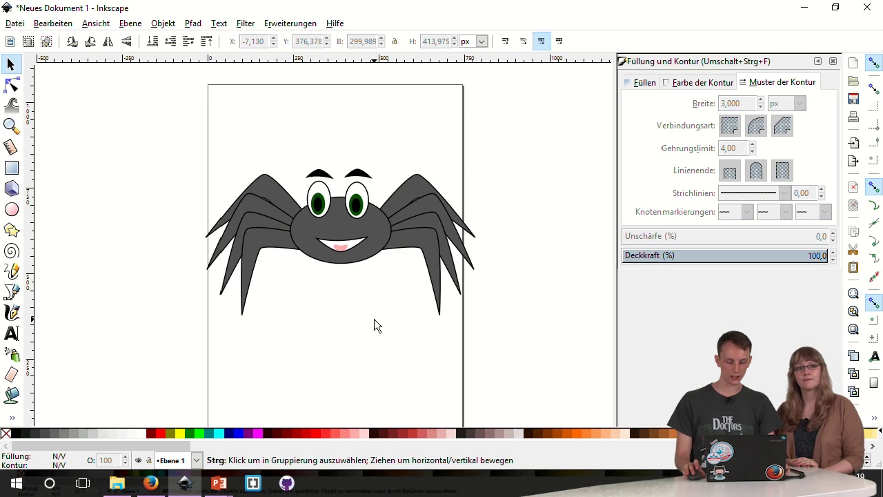
pyautogui.keyDown('ctrl'); pyautogui.scroll(1, 374, 318); pyautogui.keyUp('ctrl')
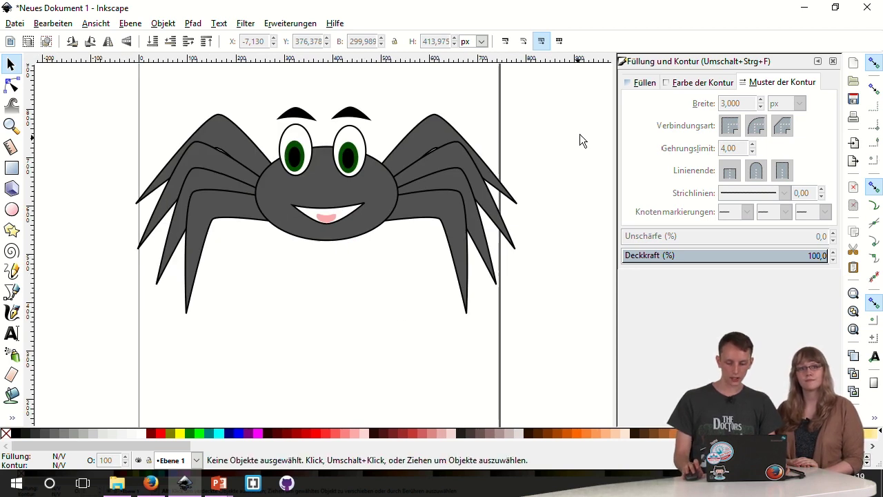
# - Close the Fill and Stroke dock, leaving the spider alone on the page
pyautogui.click(833, 62)
pyautogui.keyDown('ctrl'); pyautogui.scroll(-1, 451, 196); pyautogui.keyUp('ctrl')
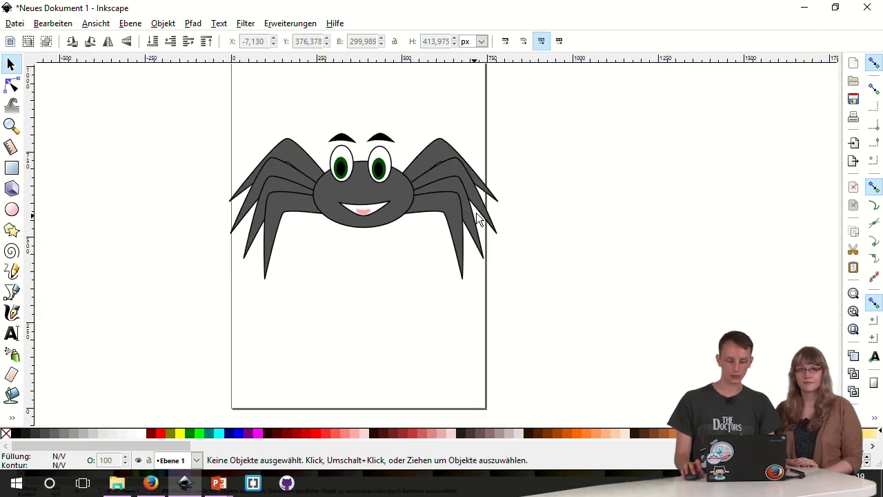
pyautogui.click(2, 21)
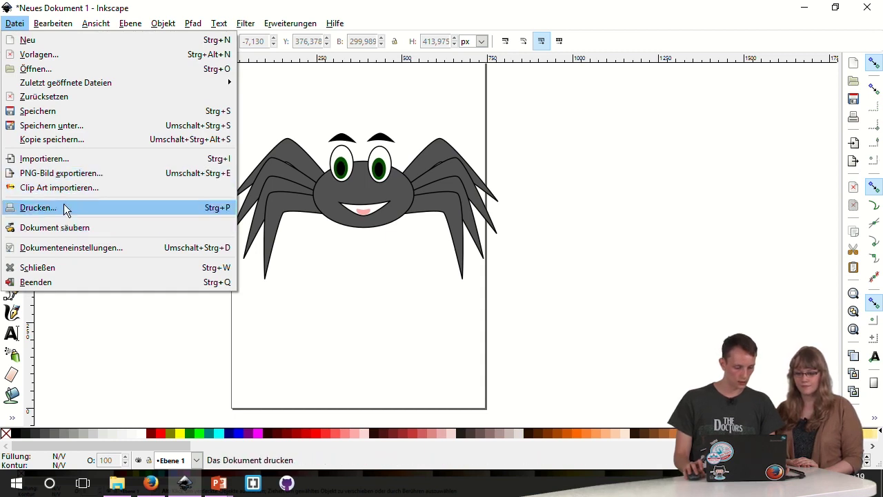
# - In Document Properties, resize the page to the drawing, giving 222.95 × 121.04 mm landscape
pyautogui.click(14, 22)
pyautogui.click(14, 23)
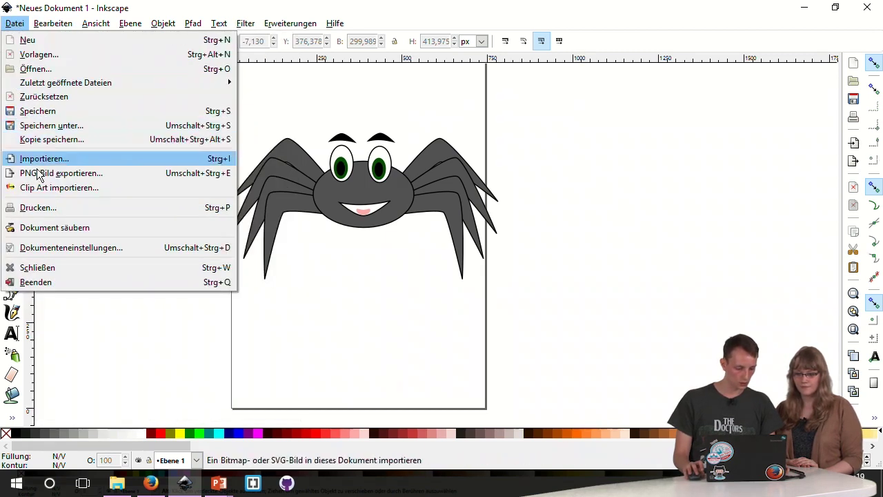
pyautogui.click(58, 248)
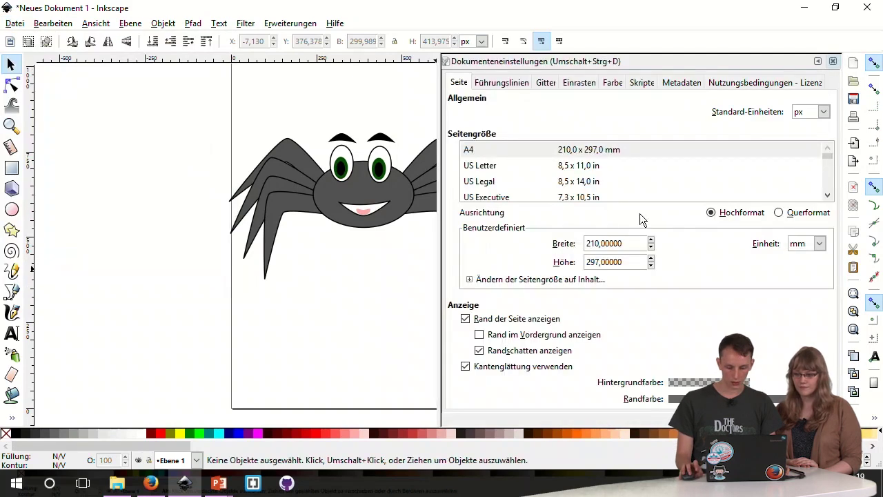
pyautogui.hscroll(-2, 320, 273)
pyautogui.hscroll(-4, 319, 273)
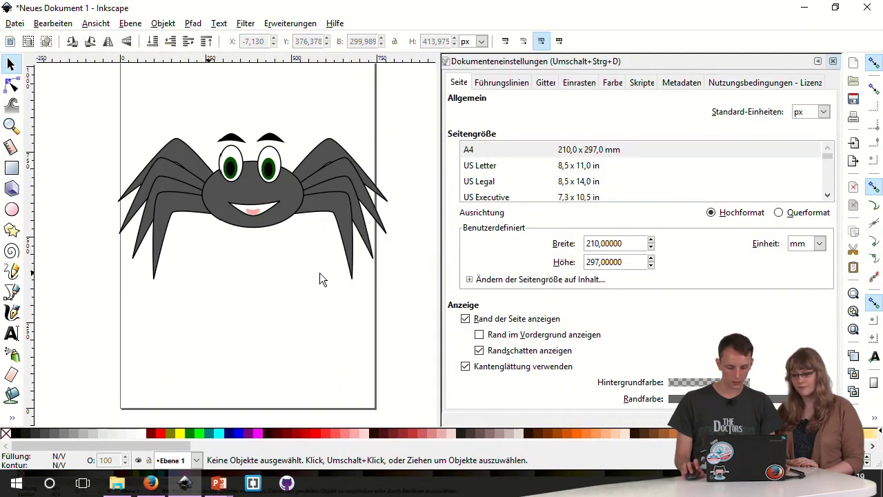
pyautogui.click(462, 279)
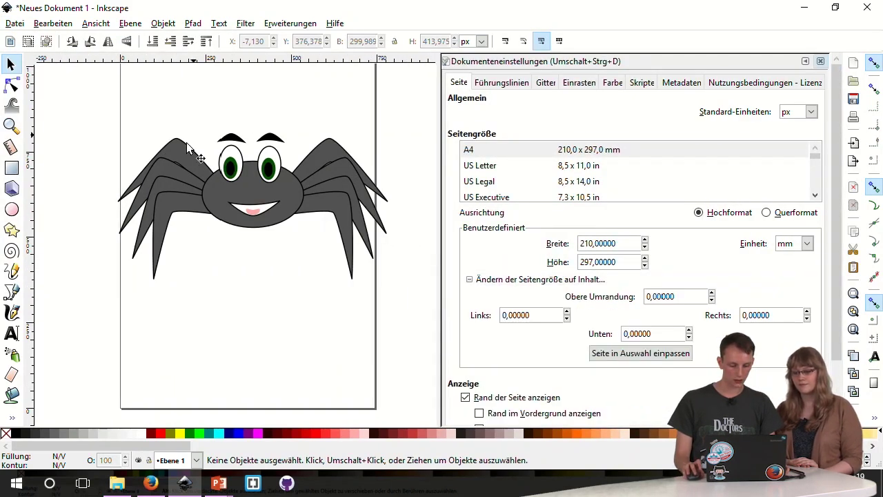
pyautogui.click(470, 280)
pyautogui.click(470, 280)
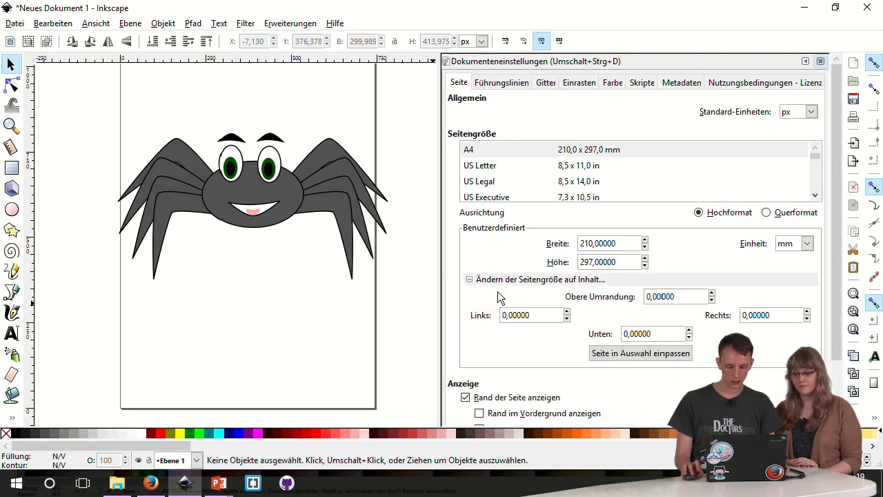
pyautogui.click(630, 355)
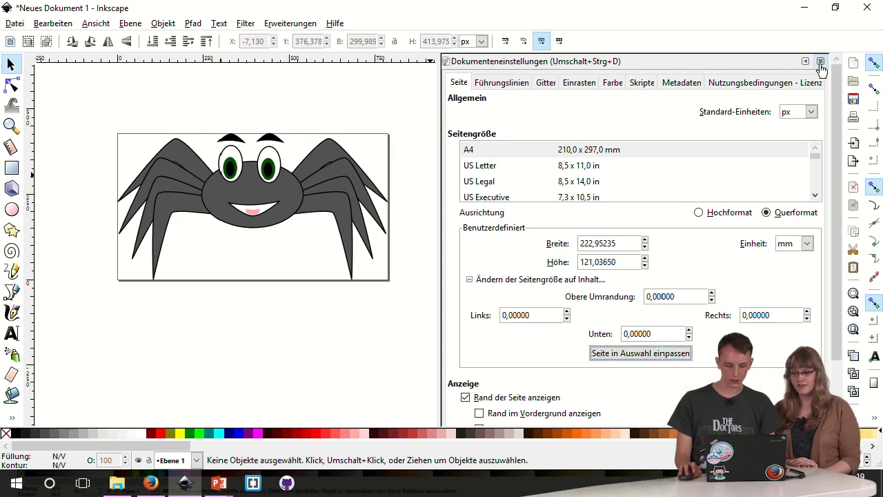
# - Darken the page background colour with hue 100, then close Document Properties
pyautogui.hscroll(1, 288, 282)
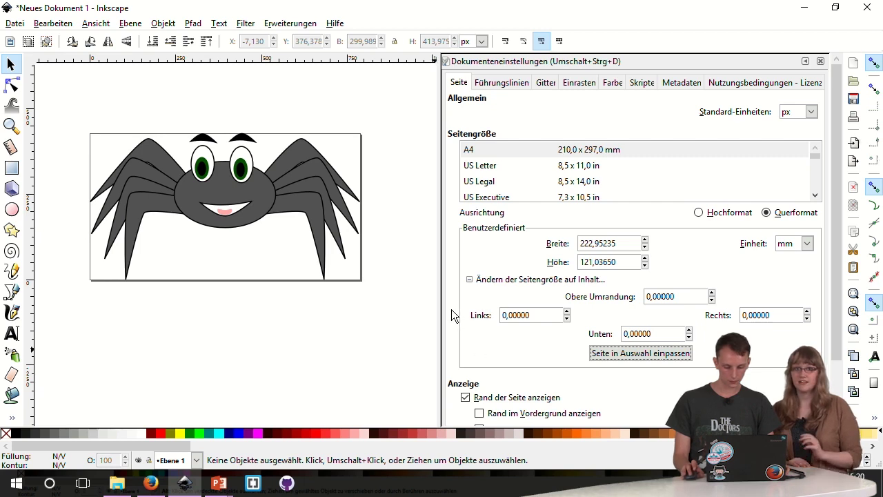
pyautogui.scroll(-2, 451, 309)
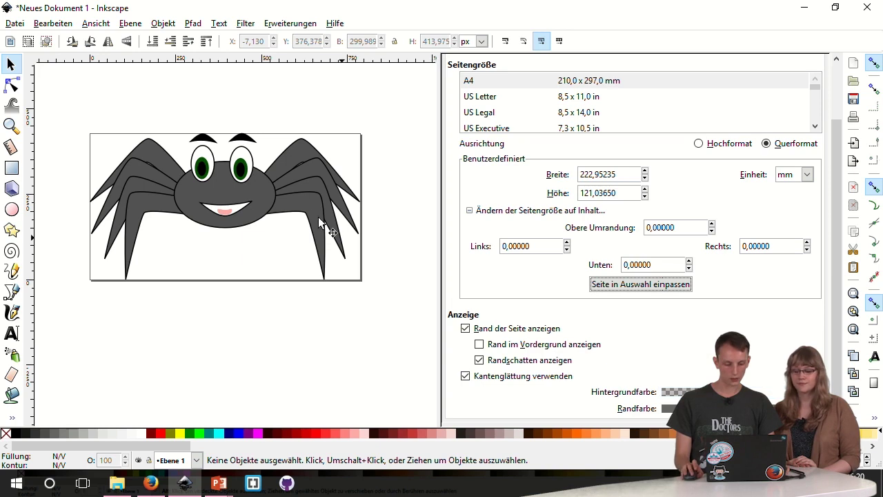
pyautogui.click(679, 391)
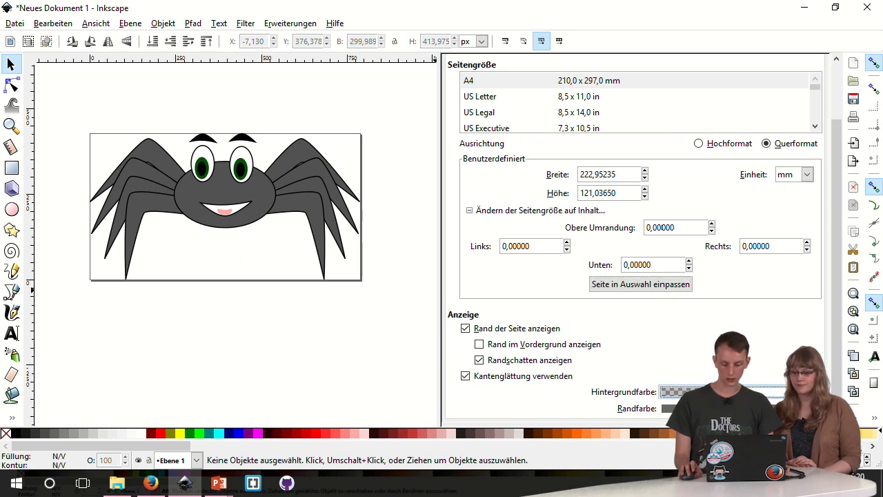
pyautogui.moveTo(401, 249)
pyautogui.mouseDown()
pyautogui.moveTo(438, 249)
pyautogui.moveTo(445, 240)
pyautogui.moveTo(509, 256)
pyautogui.mouseUp()
pyautogui.click(422, 221)
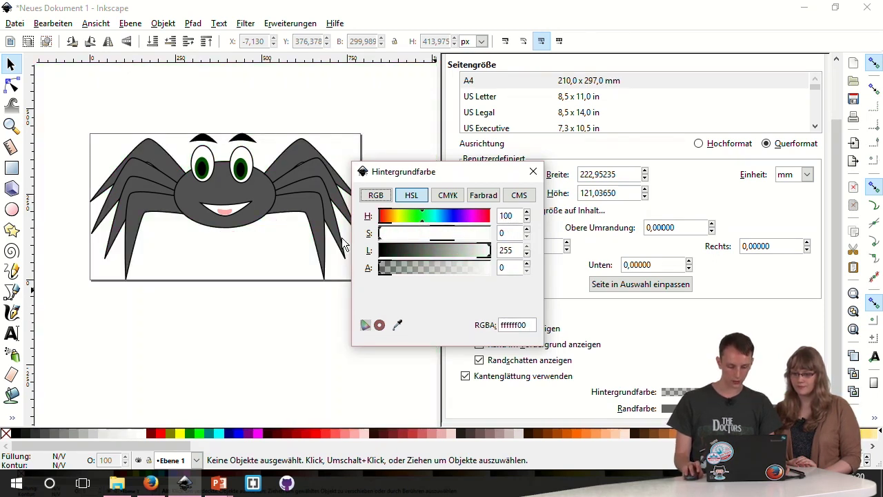
pyautogui.click(533, 173)
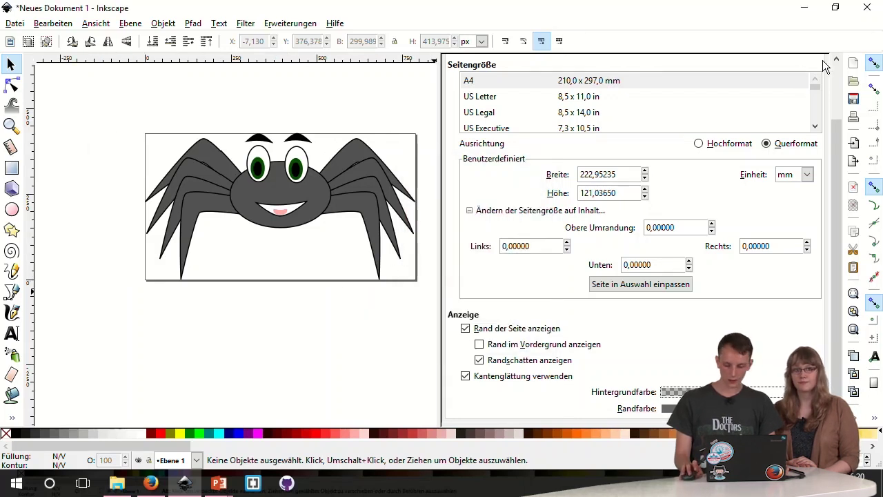
pyautogui.scroll(2, 779, 69)
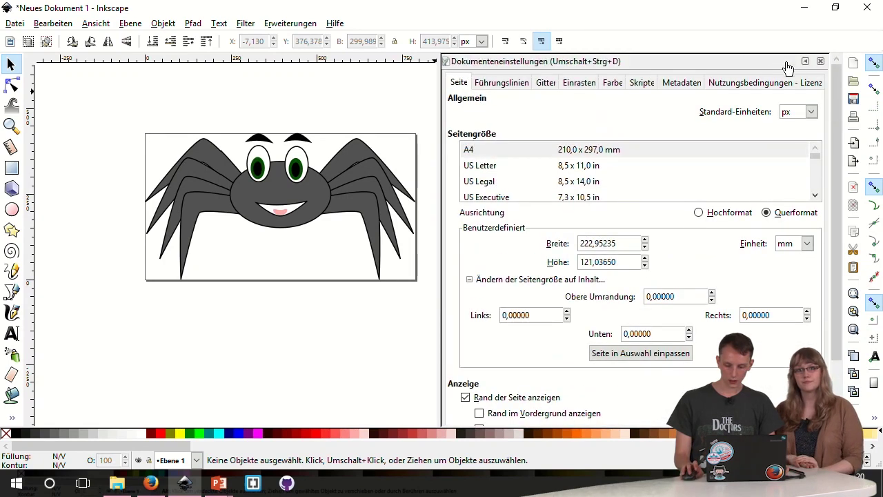
pyautogui.click(819, 62)
pyautogui.click(15, 22)
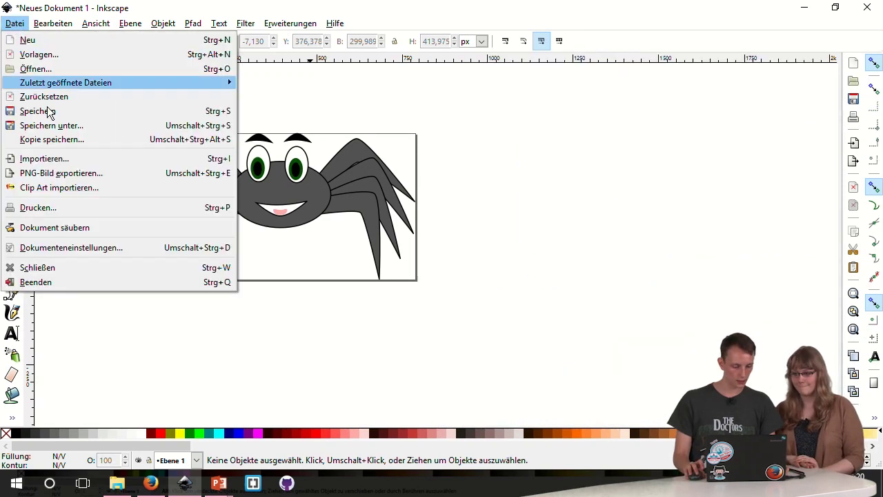
# - Export the whole page as path4175.png at 2107 × 1144 px, 240 dpi
pyautogui.click(66, 178)
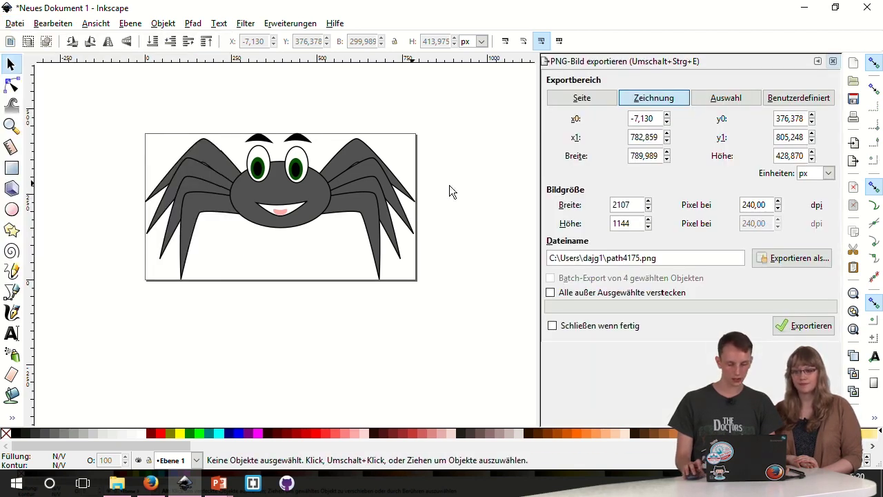
pyautogui.click(594, 102)
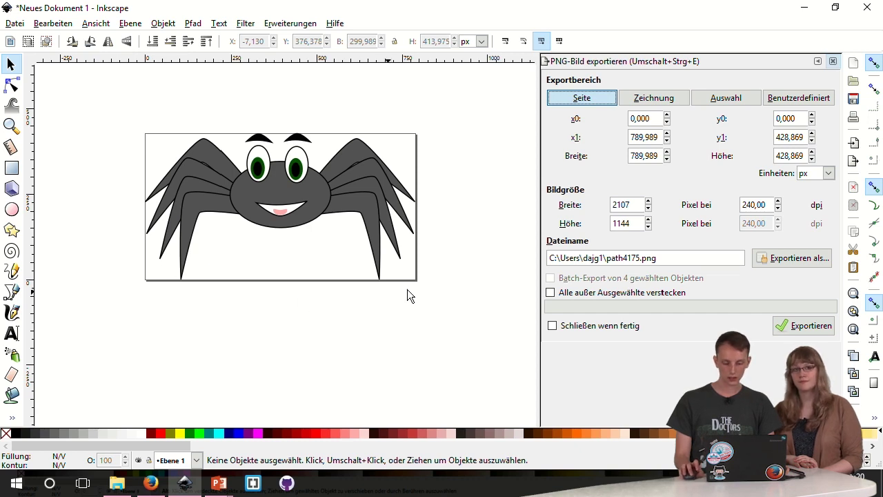
pyautogui.click(790, 259)
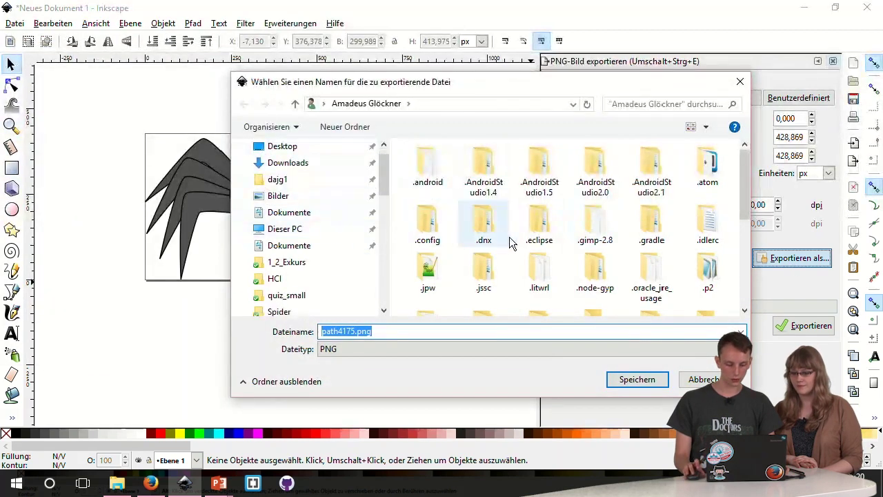
pyautogui.scroll(-5, 551, 214)
pyautogui.scroll(5, 545, 228)
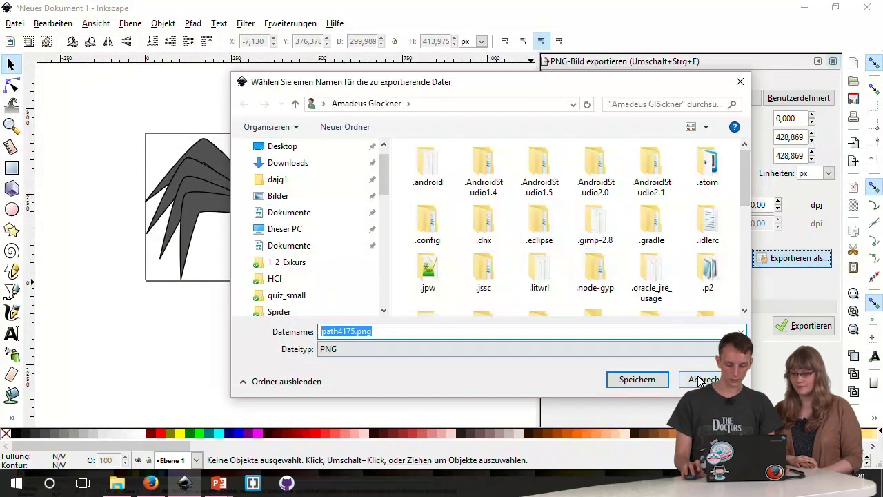
pyautogui.click(700, 381)
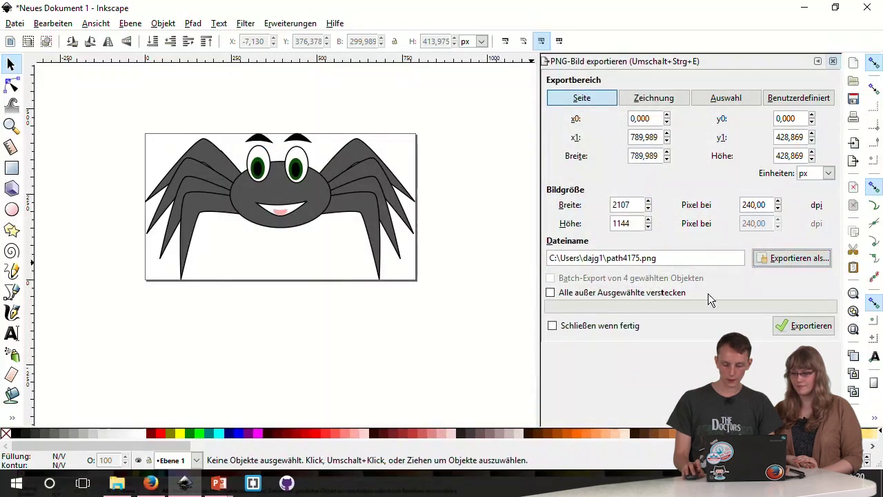
pyautogui.click(793, 330)
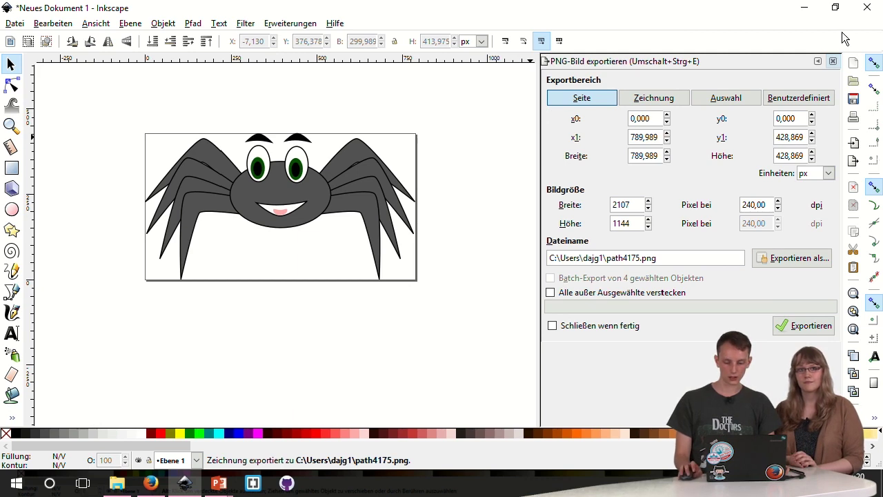
pyautogui.click(833, 62)
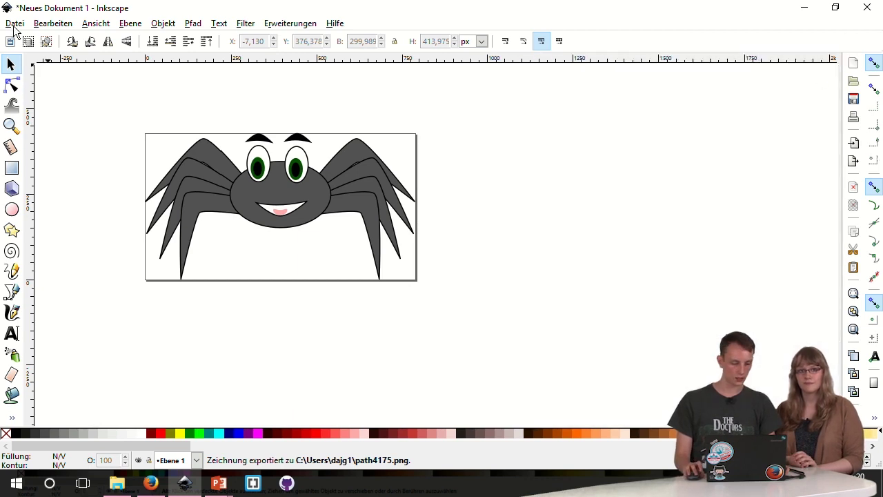
pyautogui.click(14, 24)
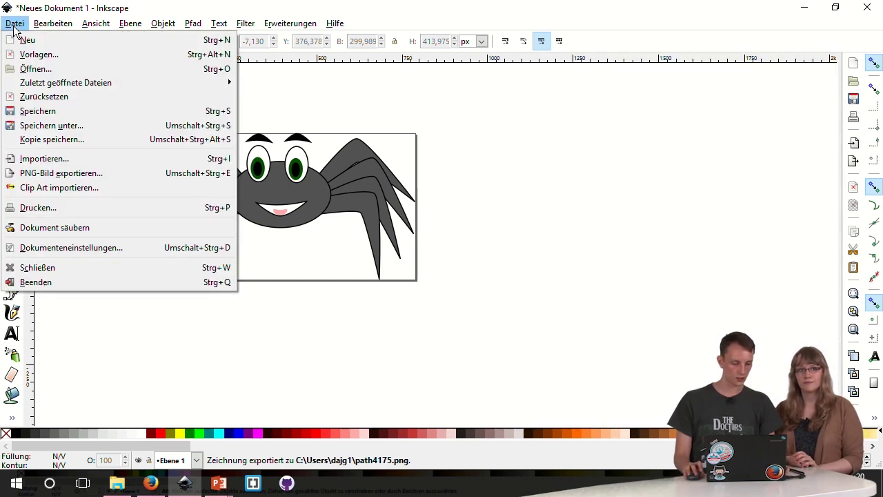
pyautogui.click(44, 125)
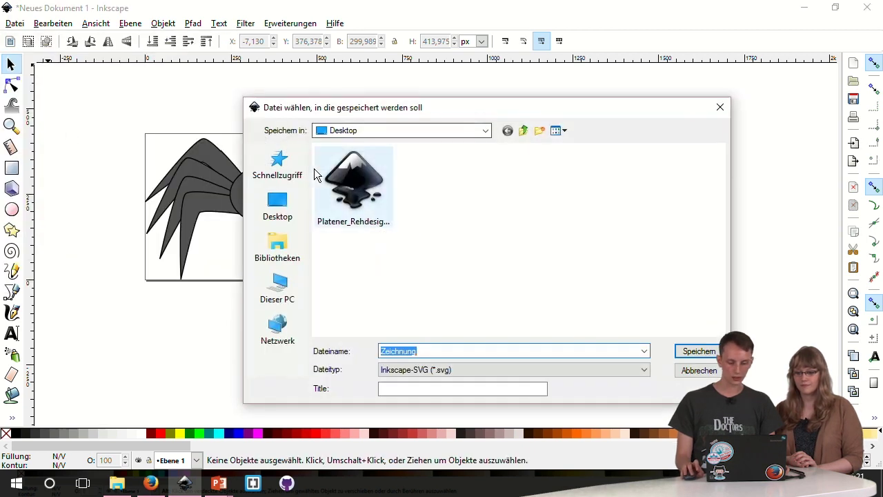
pyautogui.click(720, 108)
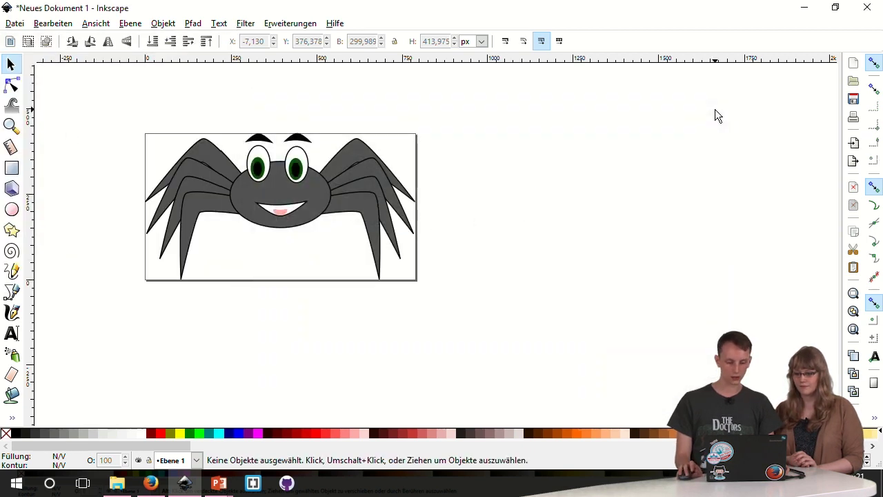
pyautogui.scroll(1, 462, 245)
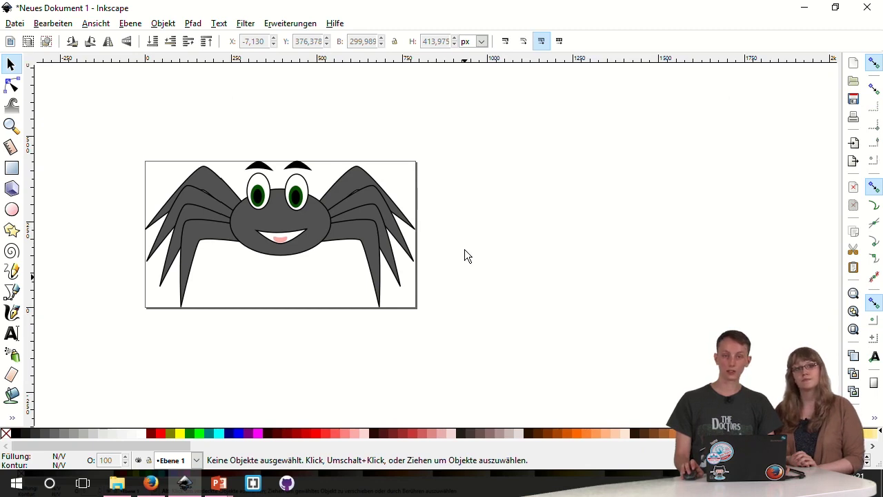
pyautogui.scroll(1, 497, 262)
pyautogui.hscroll(-4, 532, 274)
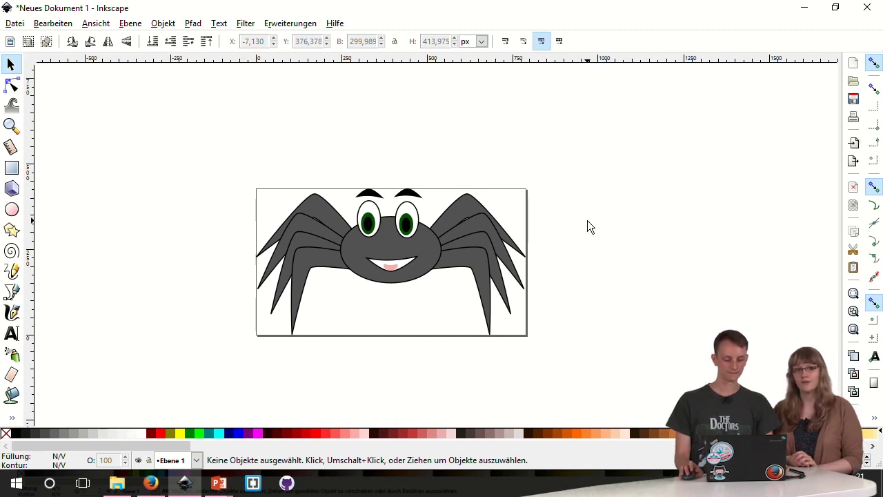
pyautogui.scroll(-1, 587, 221)
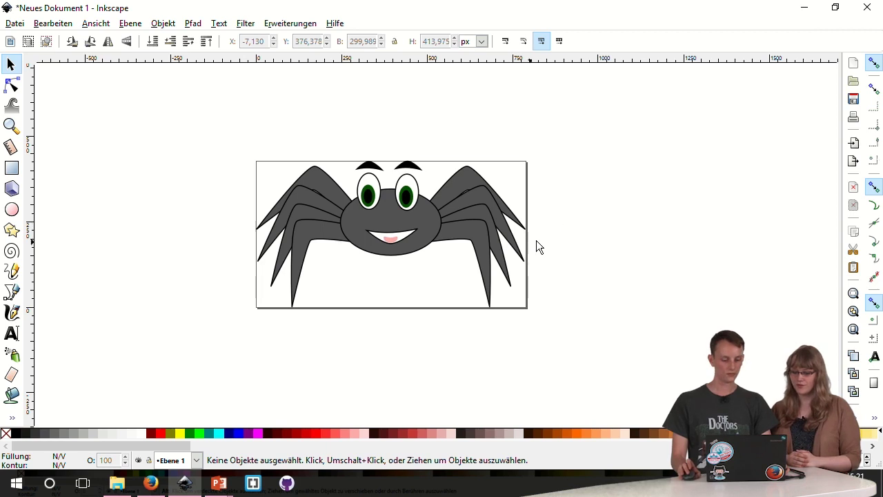
pyautogui.scroll(1, 572, 227)
pyautogui.hscroll(-1, 571, 227)
pyautogui.hscroll(-2, 602, 235)
pyautogui.scroll(1, 613, 230)
pyautogui.hscroll(-1, 624, 228)
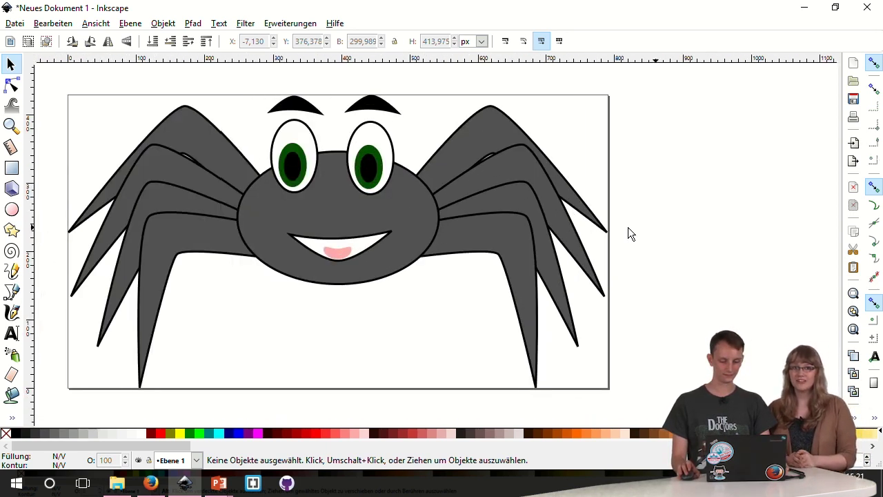
pyautogui.hscroll(-2, 627, 227)
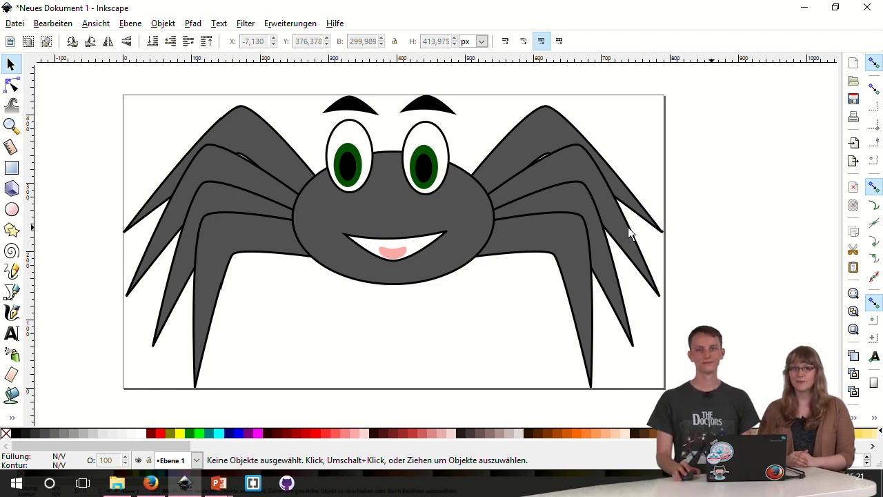